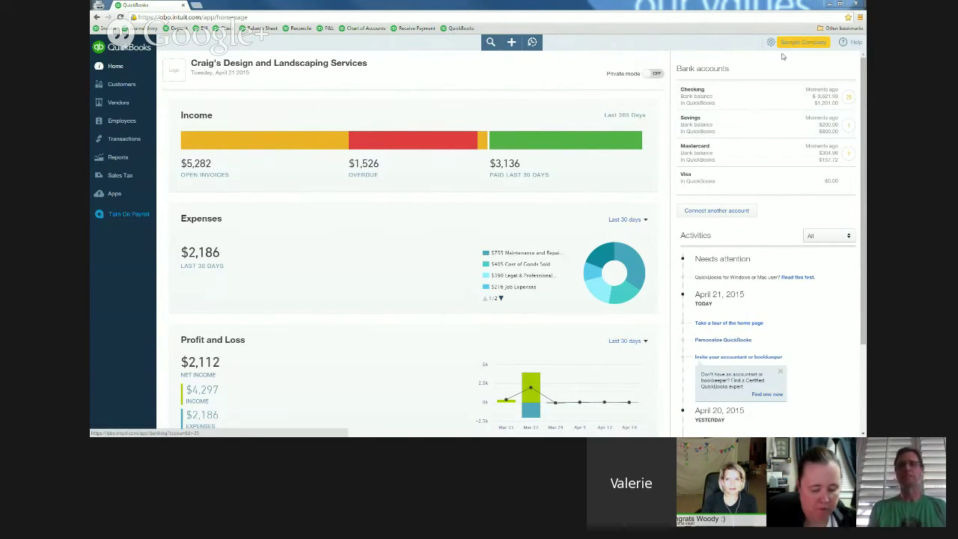
Start adding a new account for Bank and Credit Cards and search the bank directory for "wells fargo"
mouse_move(124, 138)
left_click(136, 160)
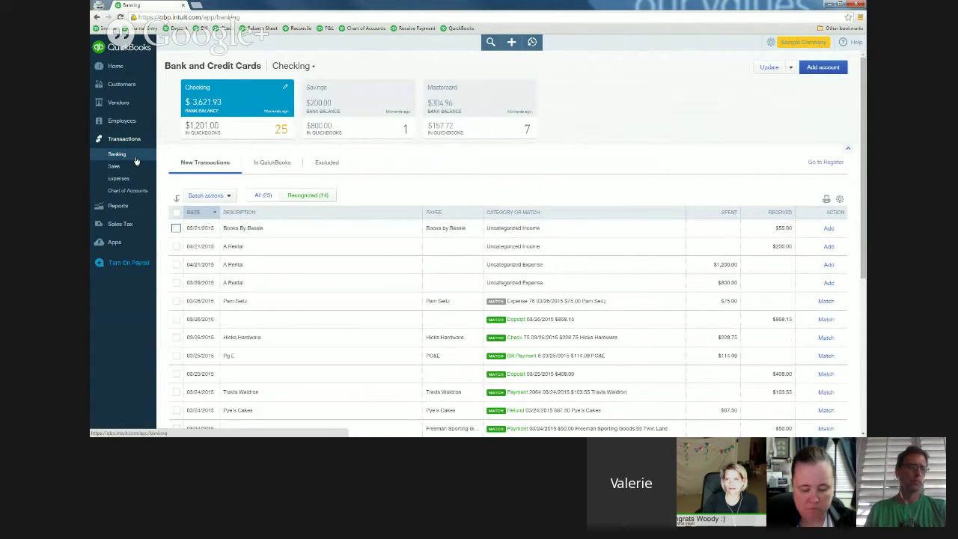
left_click(824, 69)
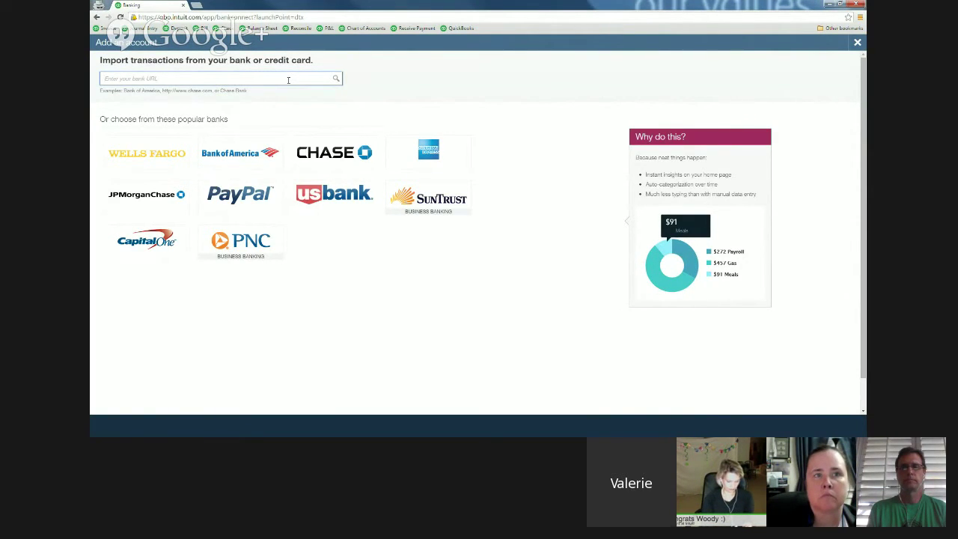
type("wells fargo")
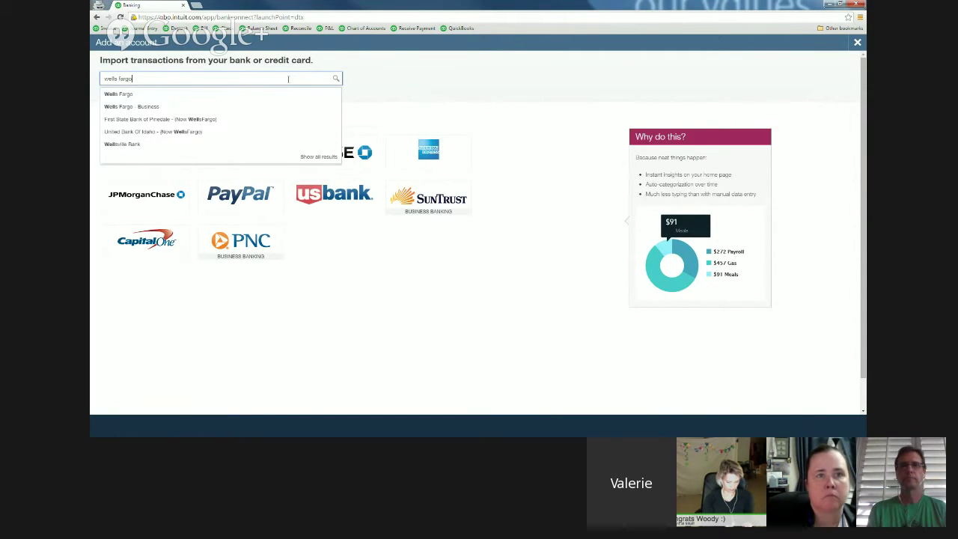
key("Return")
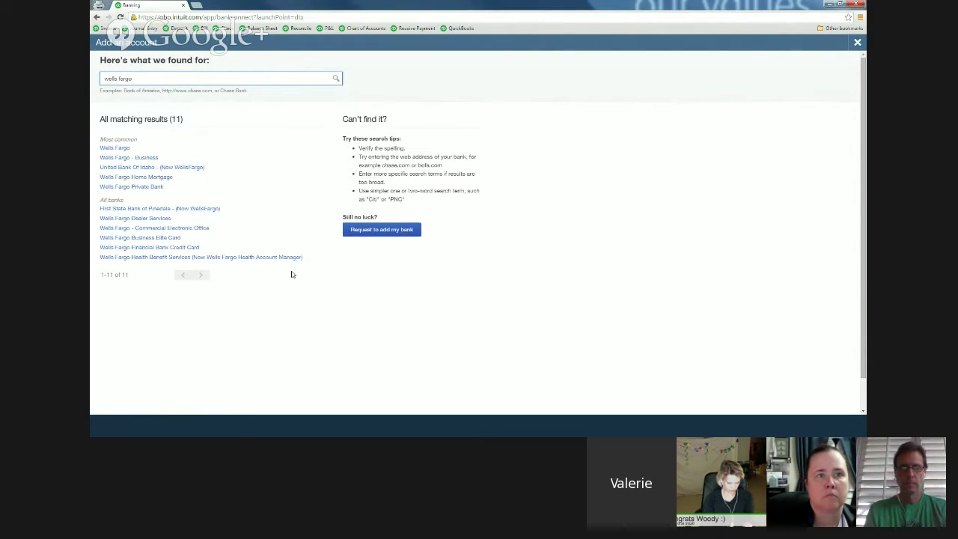
View the login forms for Wells Fargo and Wells Fargo Financial Bank Credit Card, returning to the search results after each
left_click(344, 91)
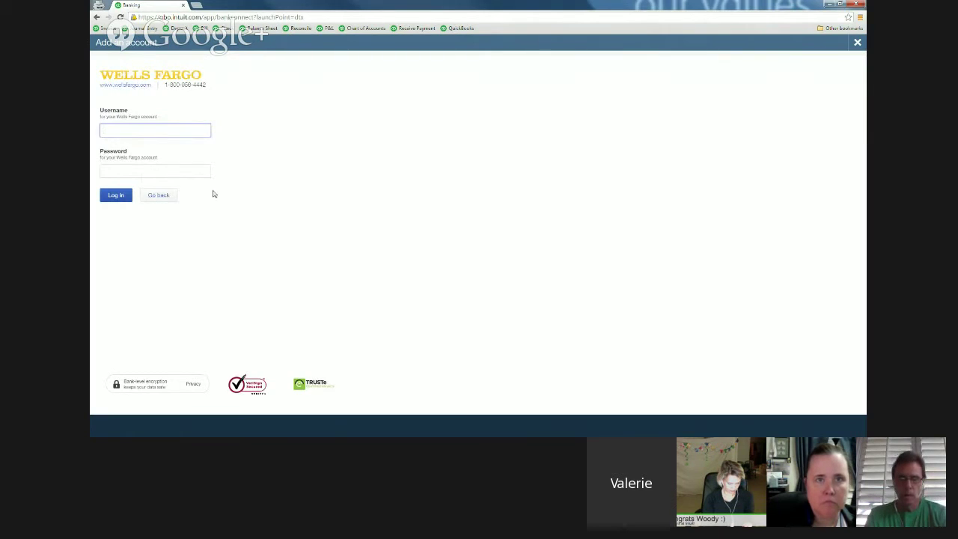
left_click(171, 196)
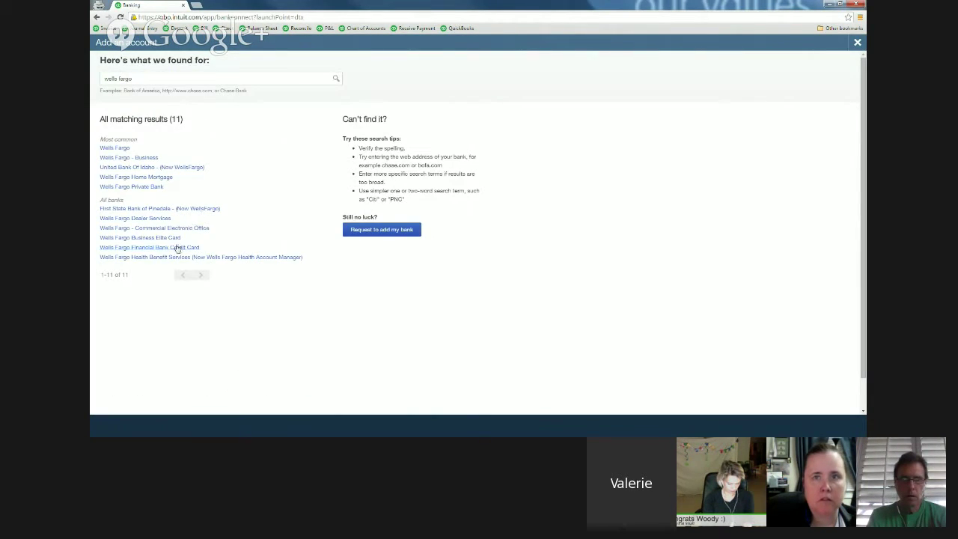
left_click(178, 248)
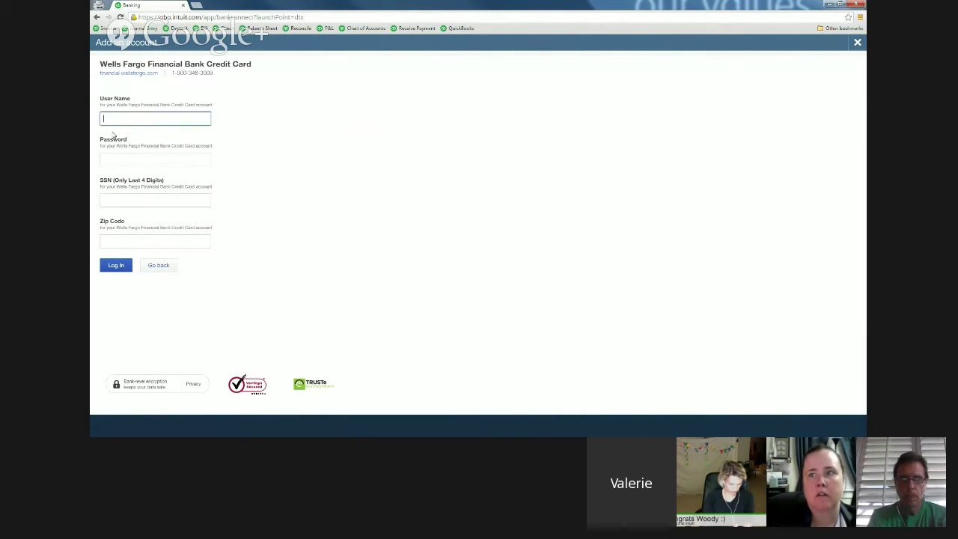
left_click(159, 267)
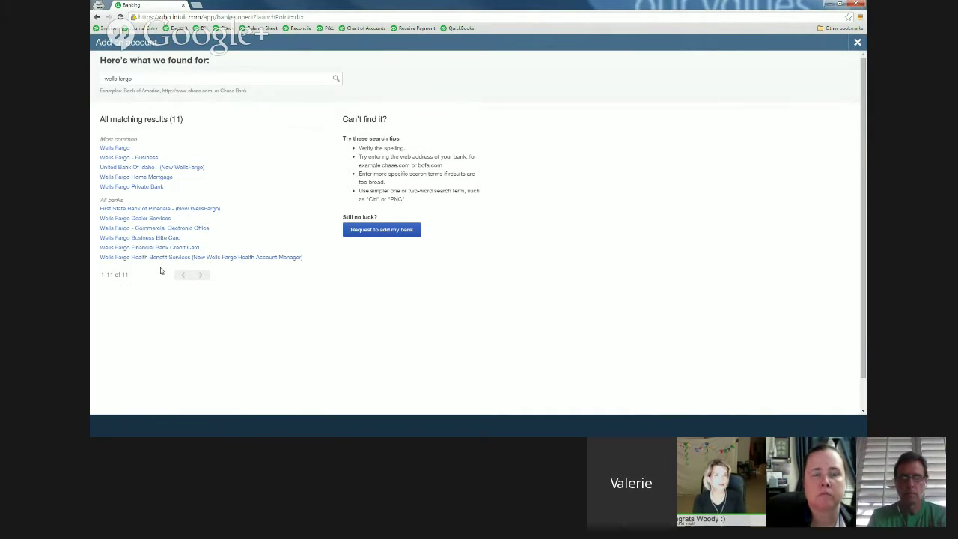
Replace the bank search term with "prepaid" and run the search
triple_click(144, 79)
key("BackSpace")
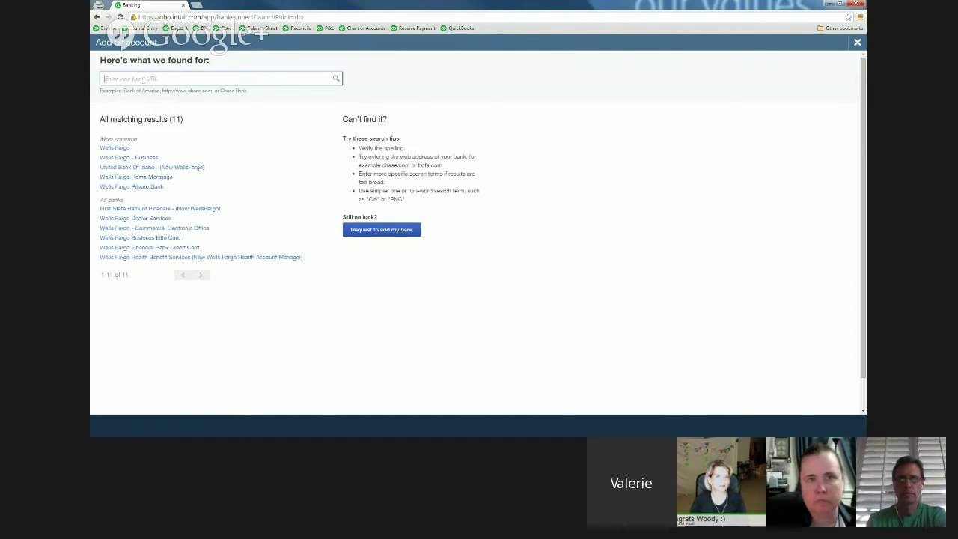
type("prepa")
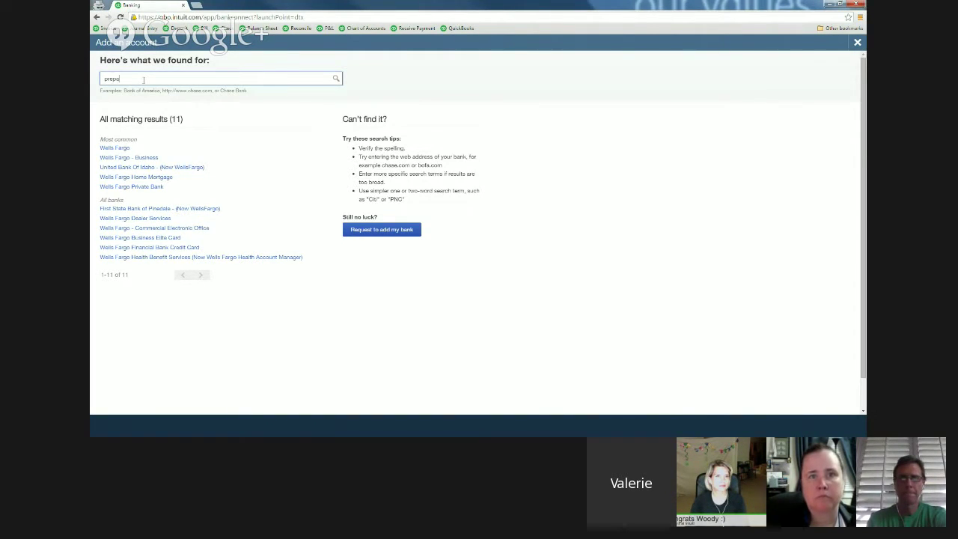
type("id")
key("Return")
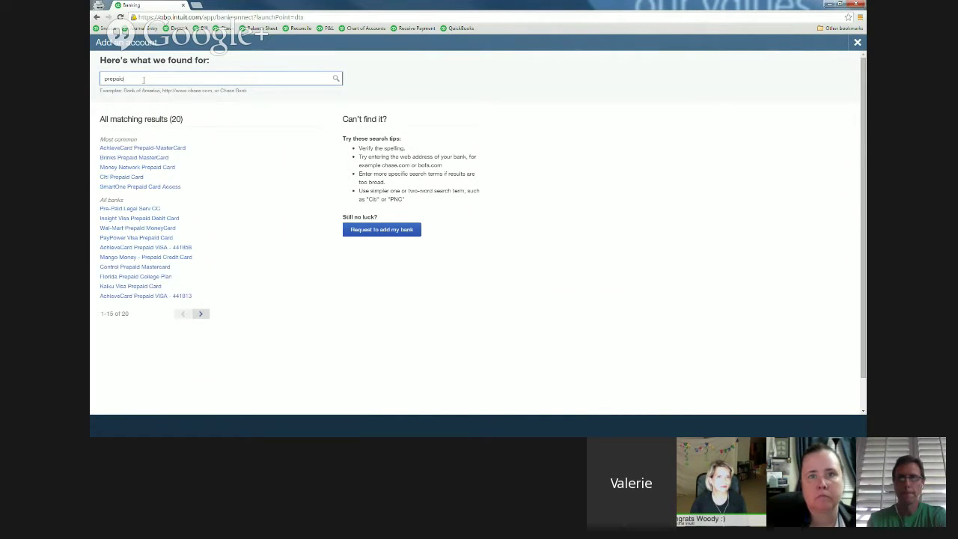
Clear the bank search term and view the form for requesting an unlisted bank, closing it without submitting
double_click(114, 79)
key("BackSpace")
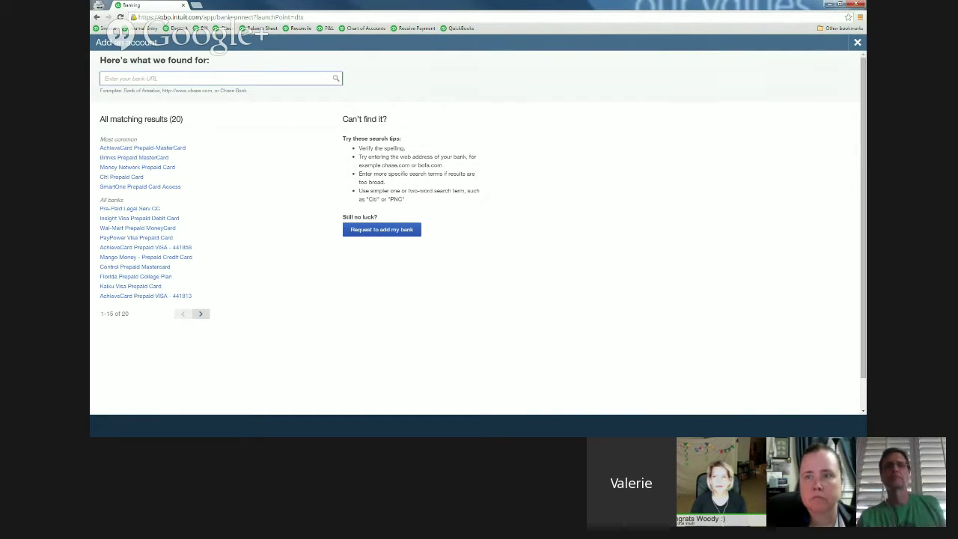
left_click(400, 231)
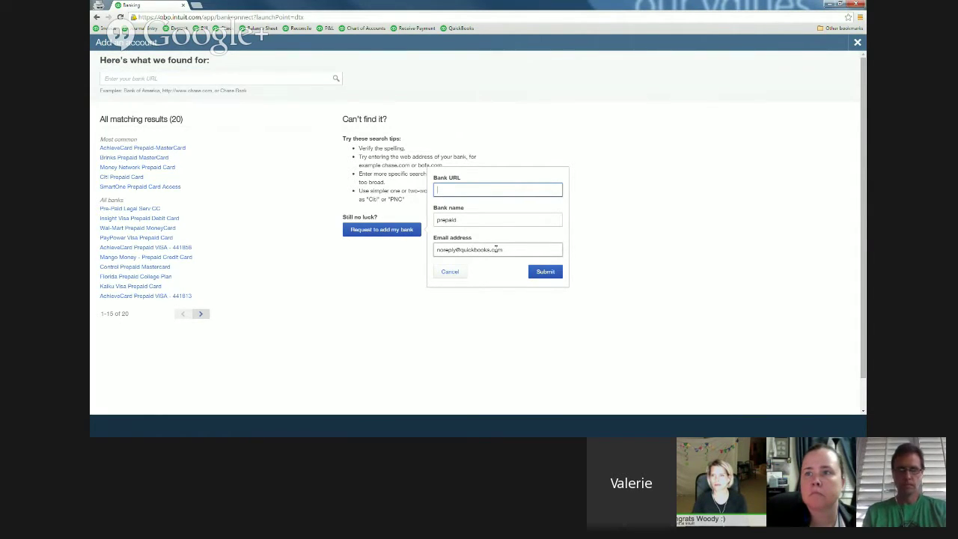
left_click(453, 273)
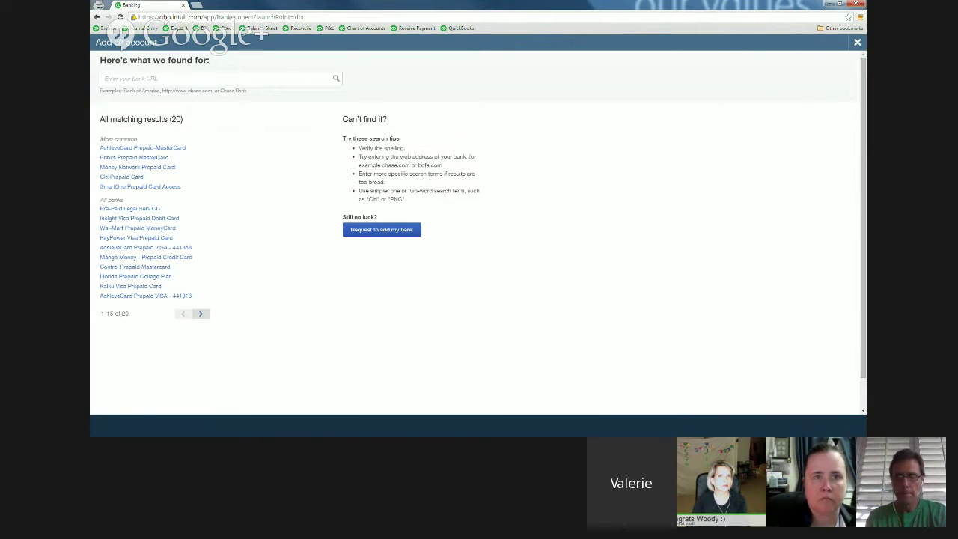
Switch to the bank feeds presentation in PowerPoint and run the slide show from slide 2 through the Chase connection slides
key("alt+Tab")
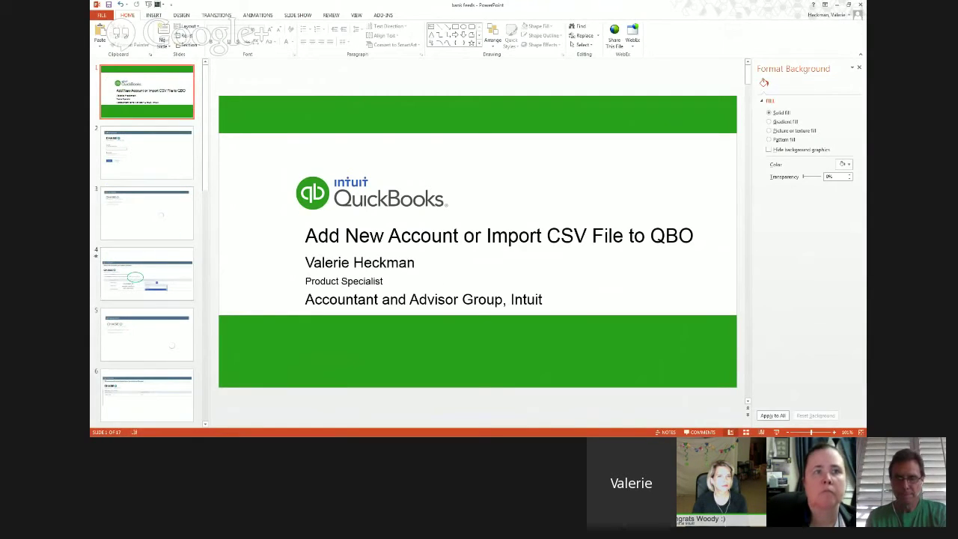
left_click(142, 159)
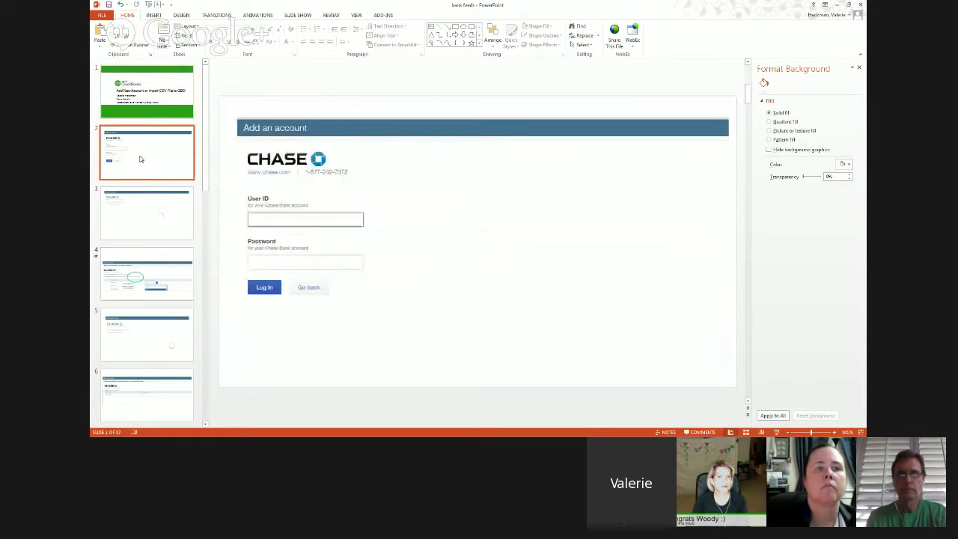
left_click(297, 15)
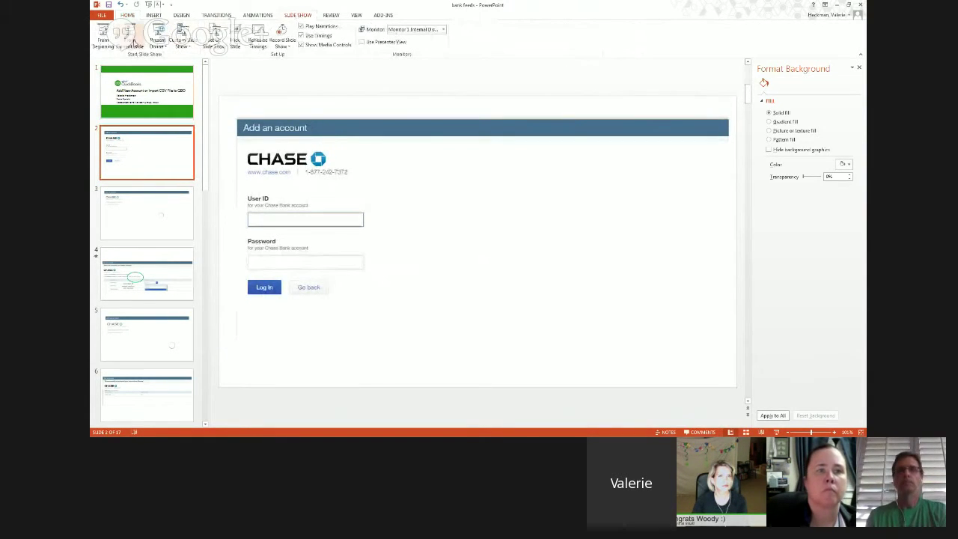
left_click(133, 39)
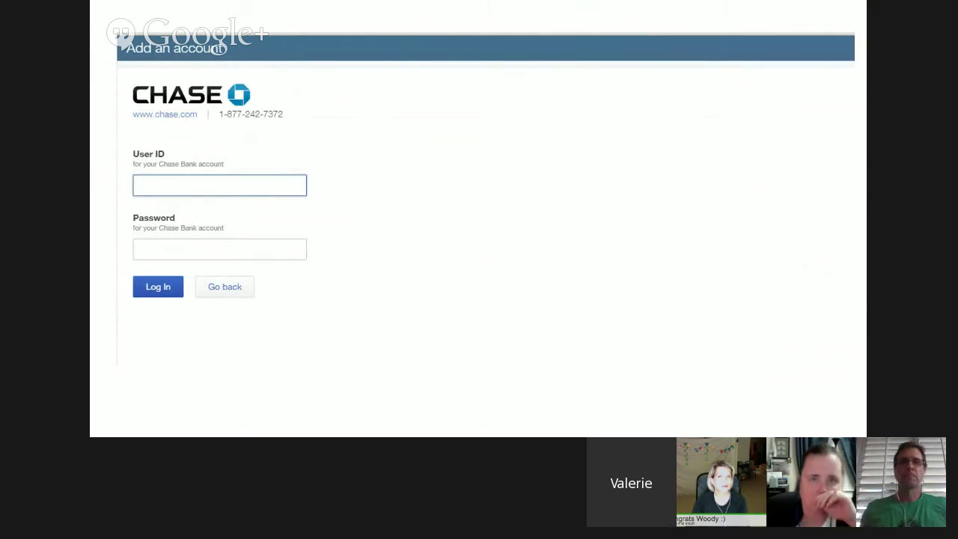
left_click(657, 166)
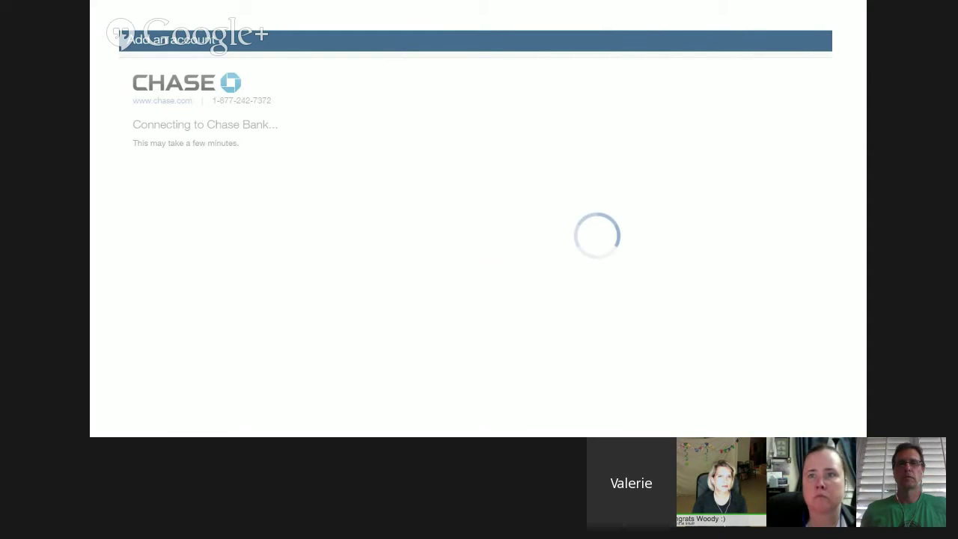
key("Right")
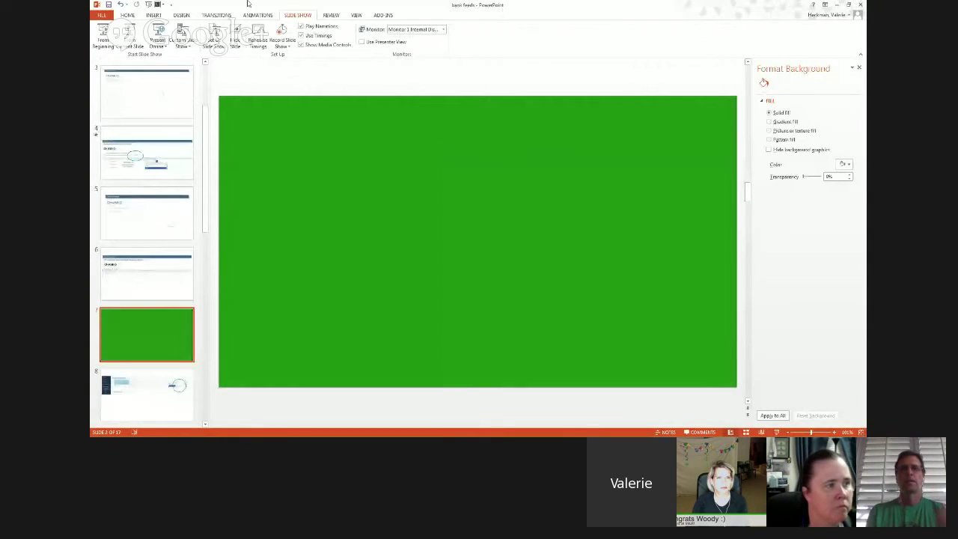
Return to QuickBooks, exit the account setup, and view the new transactions of Savings, Mastercard and Checking in turn
left_click(837, 4)
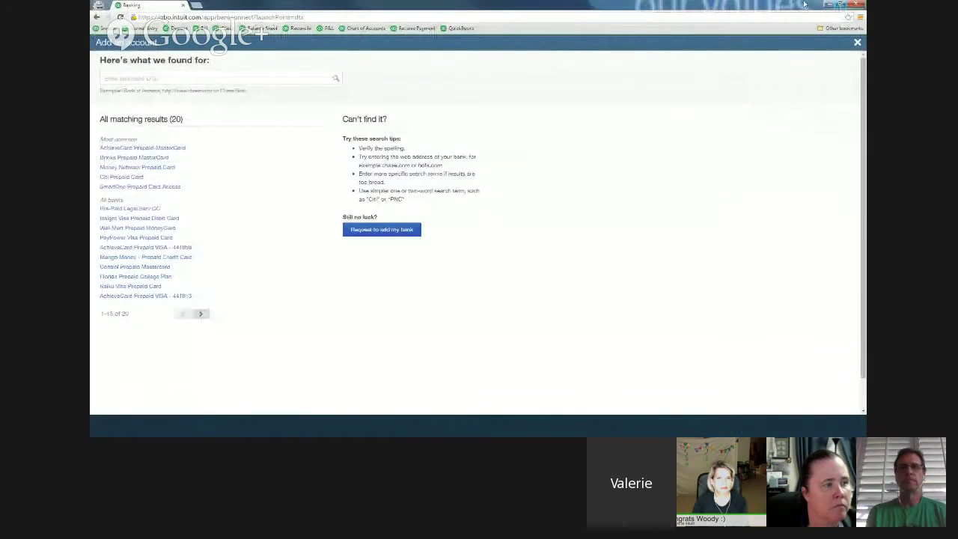
left_click(857, 42)
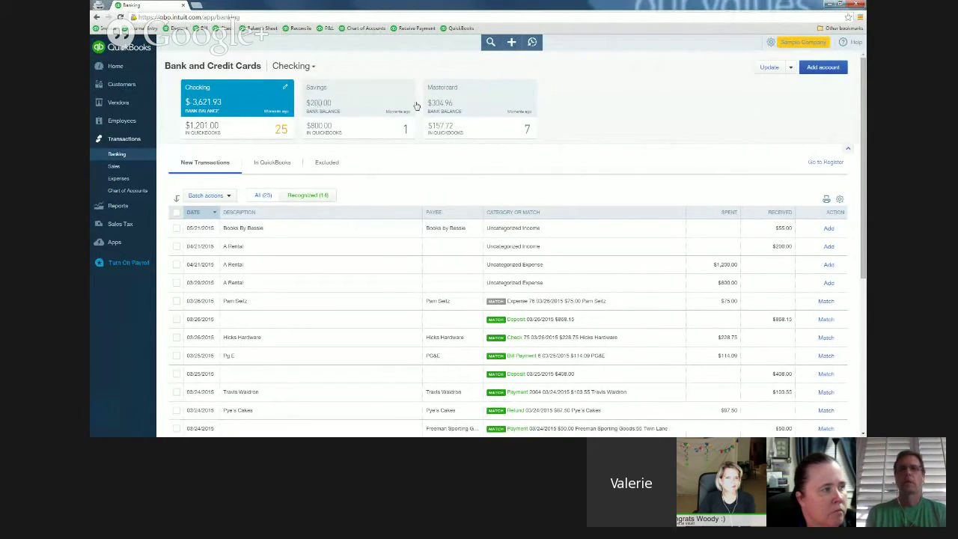
left_click(335, 97)
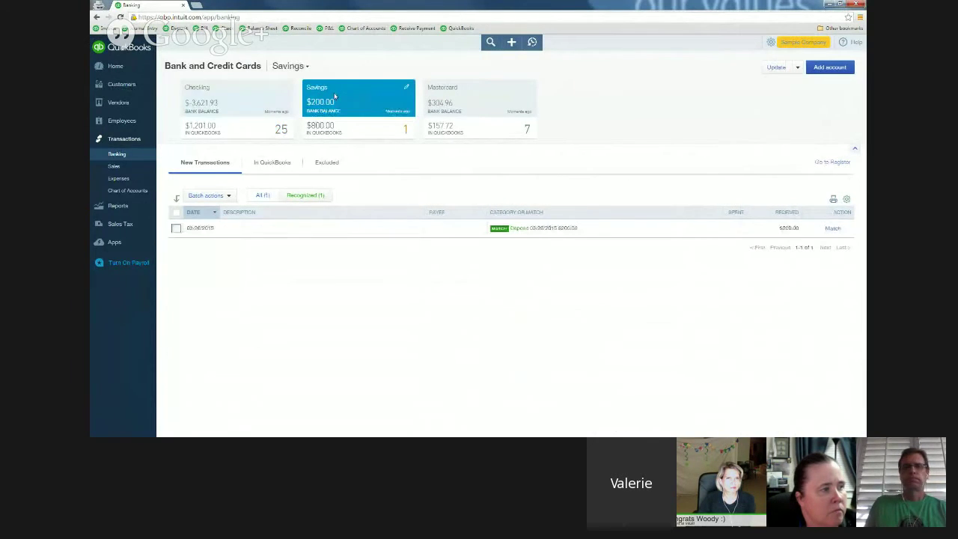
left_click(470, 99)
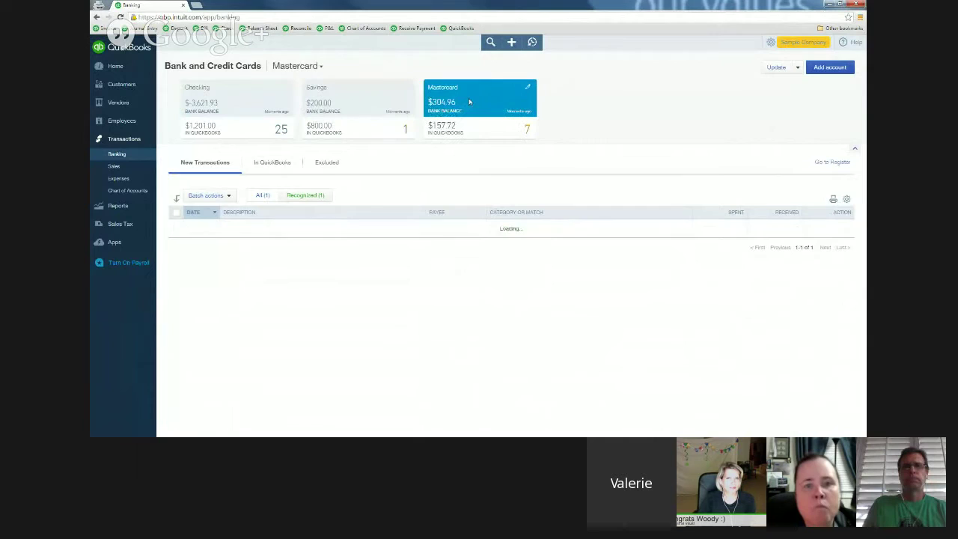
left_click(247, 99)
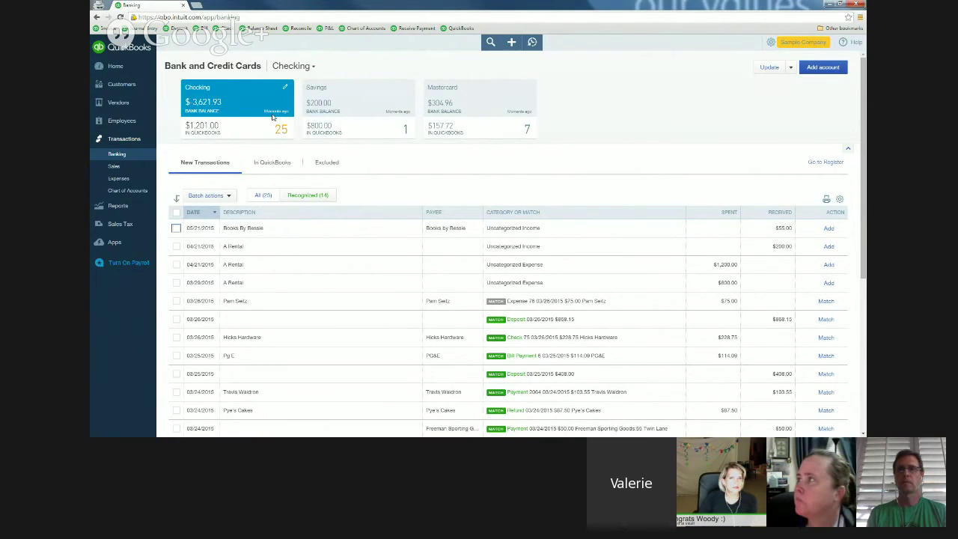
Collapse the bank account cards, then check the account switcher's list while staying on Checking
left_click(850, 150)
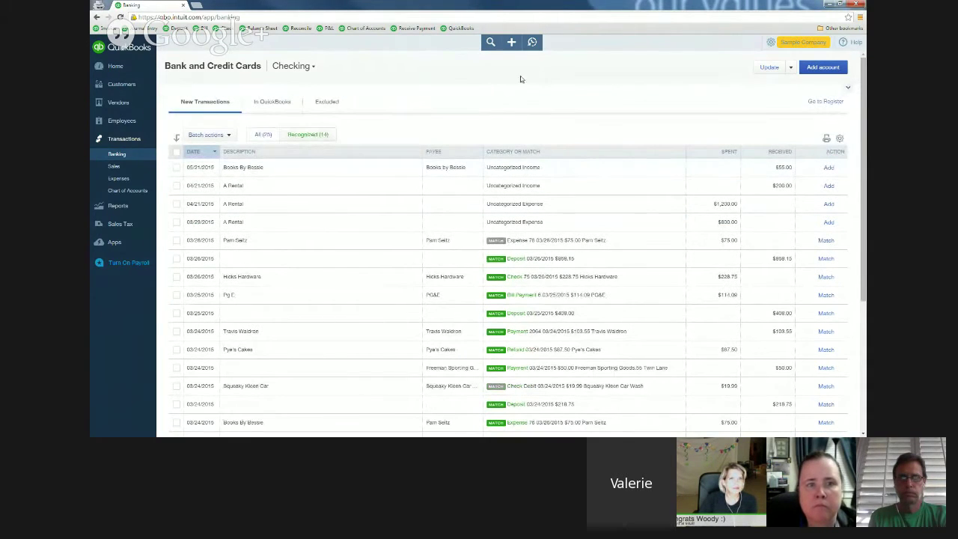
left_click(313, 66)
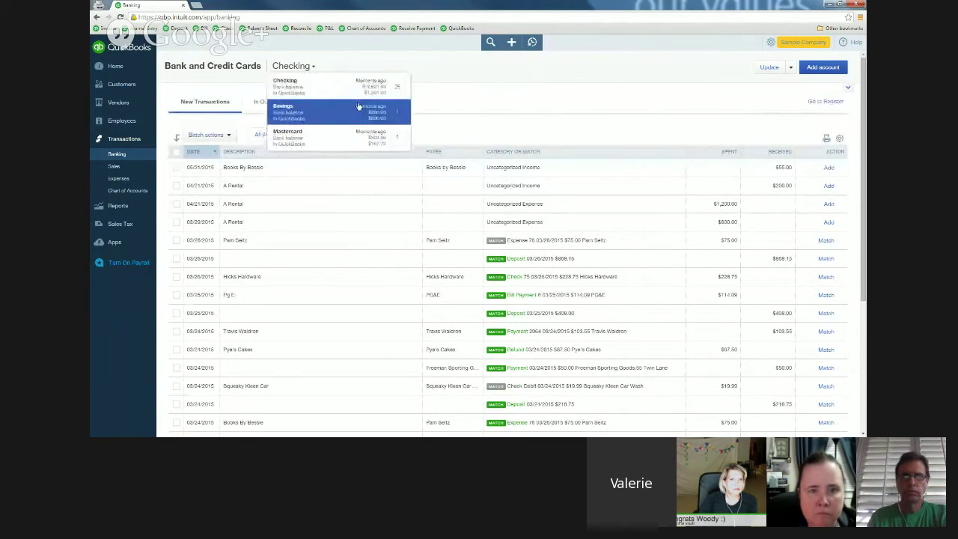
left_click(530, 81)
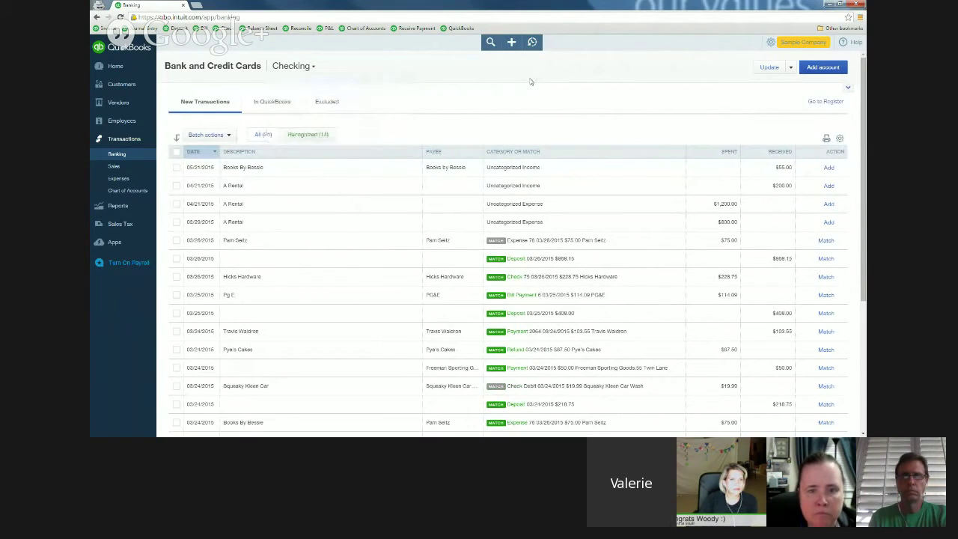
Start an update of the bank accounts and close its dialog, then open the bank transaction file upload page
left_click(770, 68)
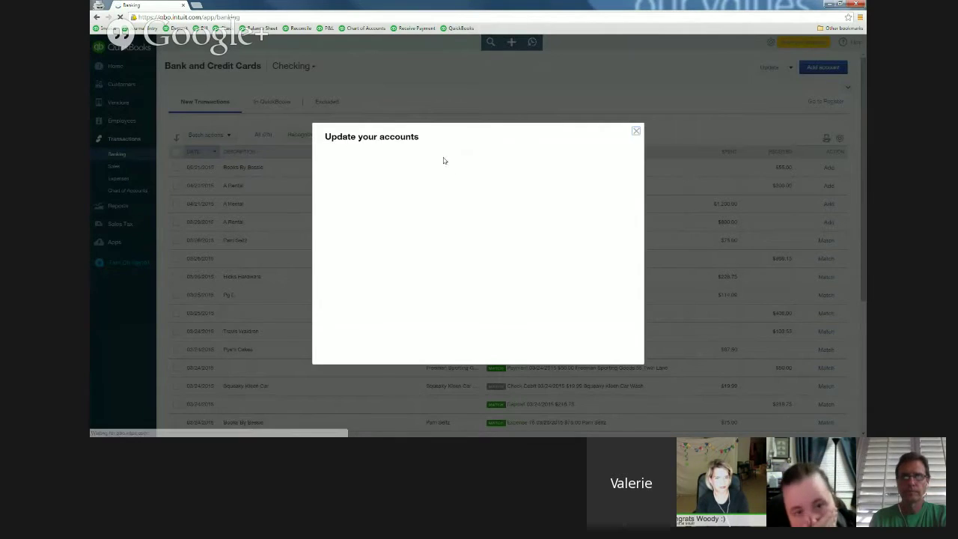
left_click(635, 133)
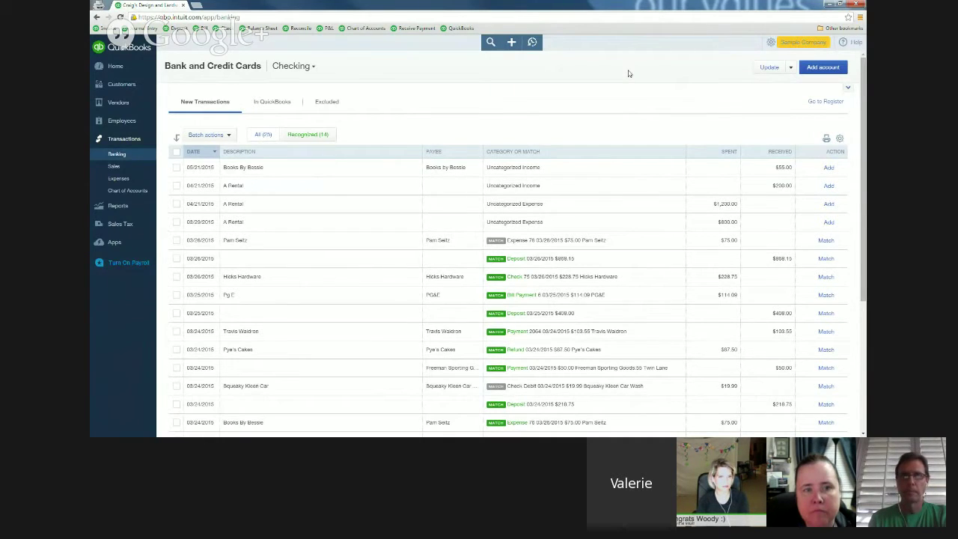
left_click(792, 69)
left_click(776, 83)
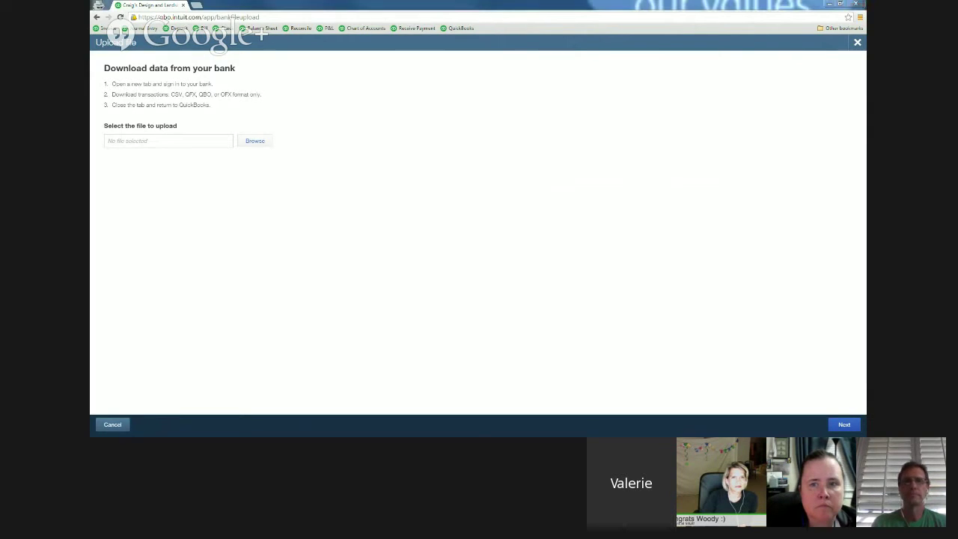
Switch to the bank feeds presentation in PowerPoint and run the slide show from slide 8 through the file upload slides to the last one
key("alt+Tab")
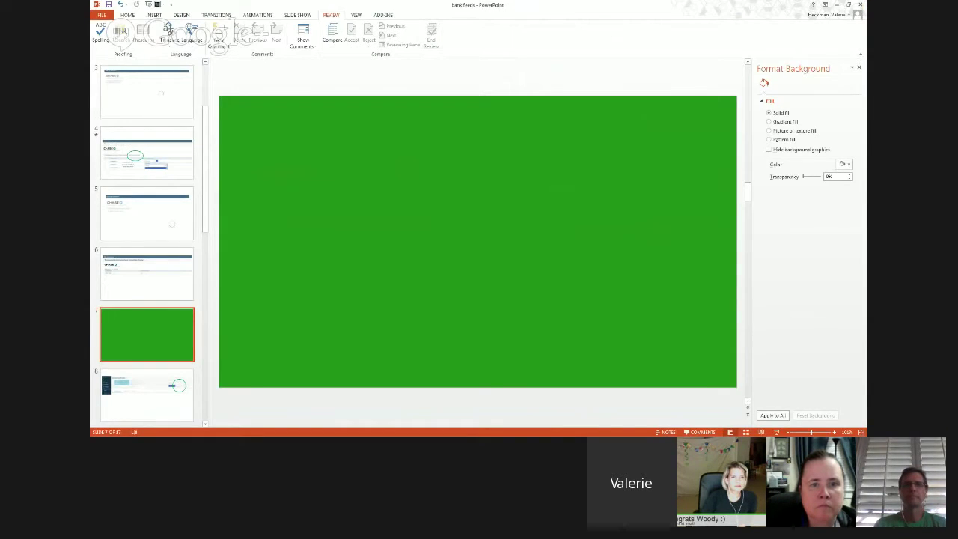
left_click(147, 396)
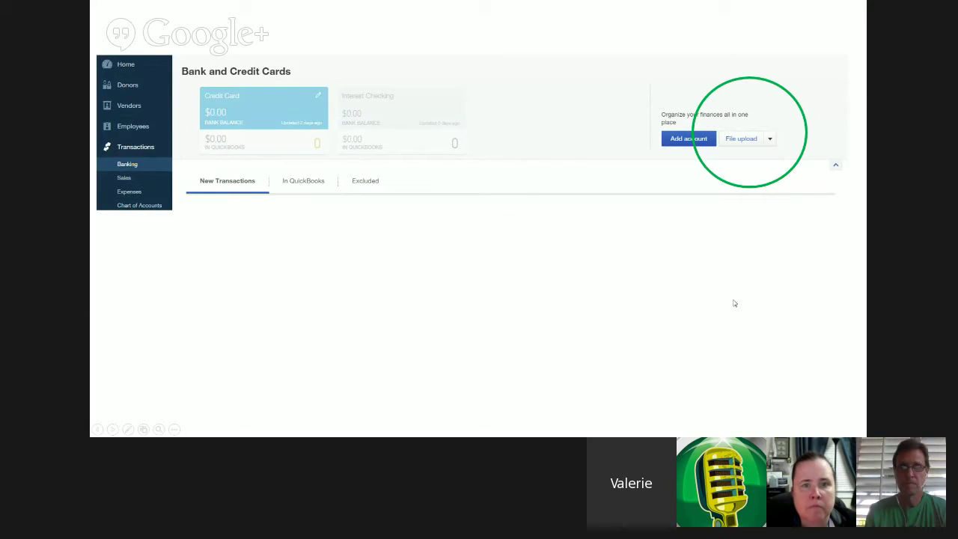
key("Right")
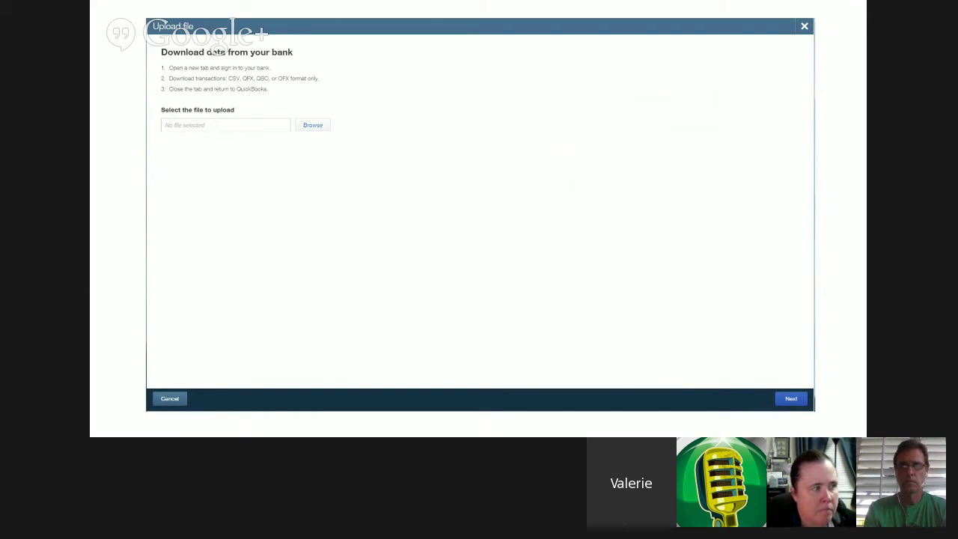
key("Right")
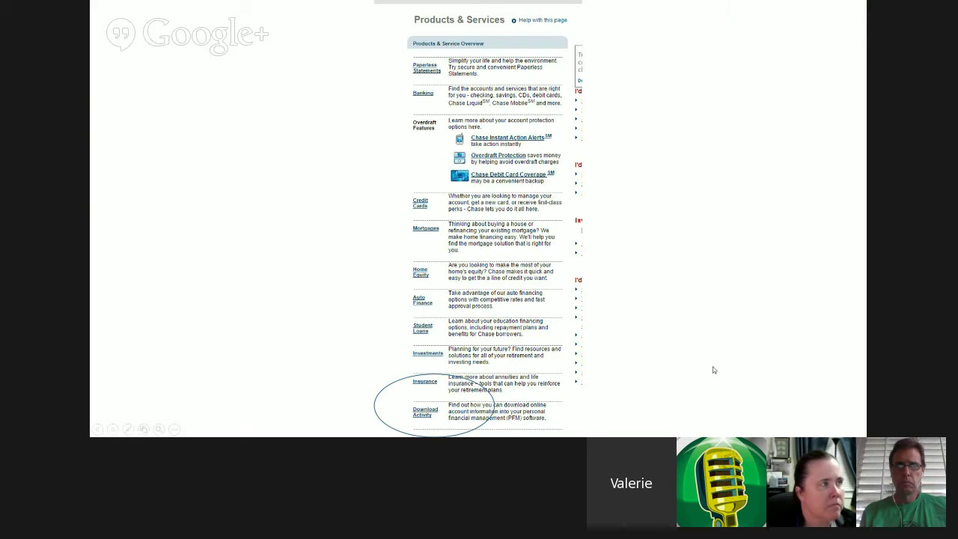
key("Right")
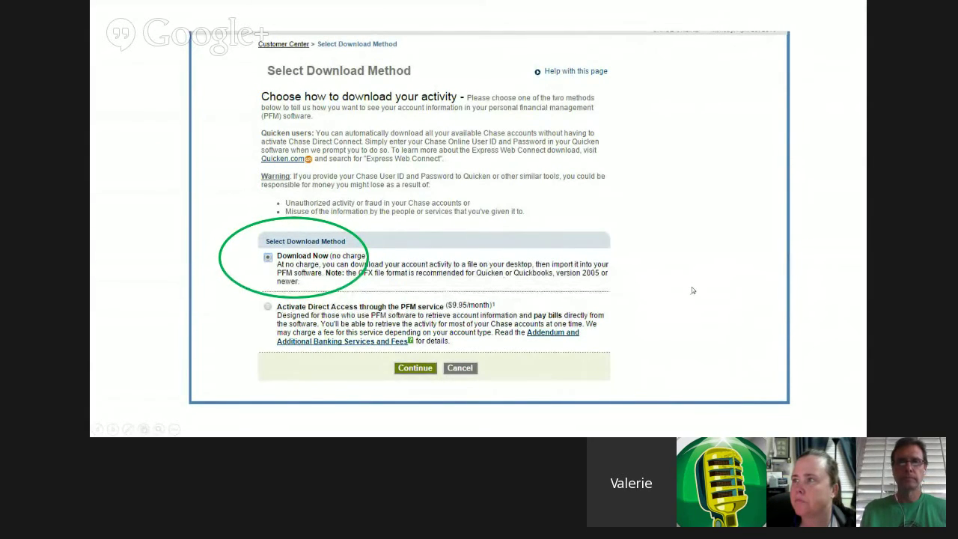
key("Right")
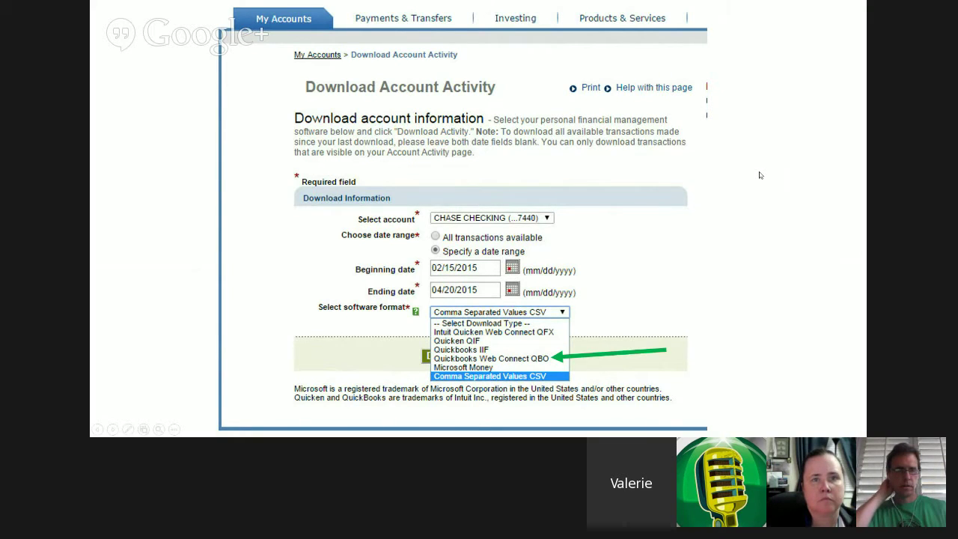
key("Right")
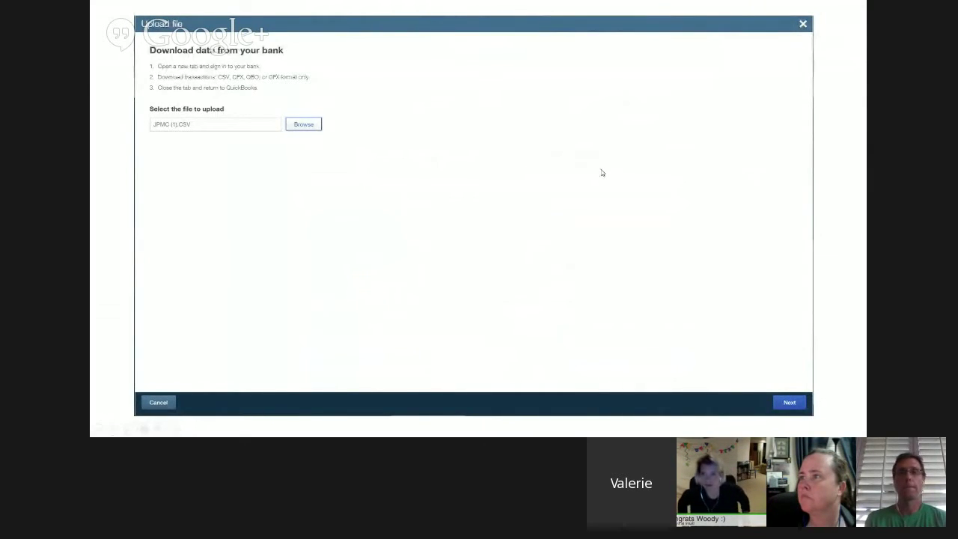
key("Right")
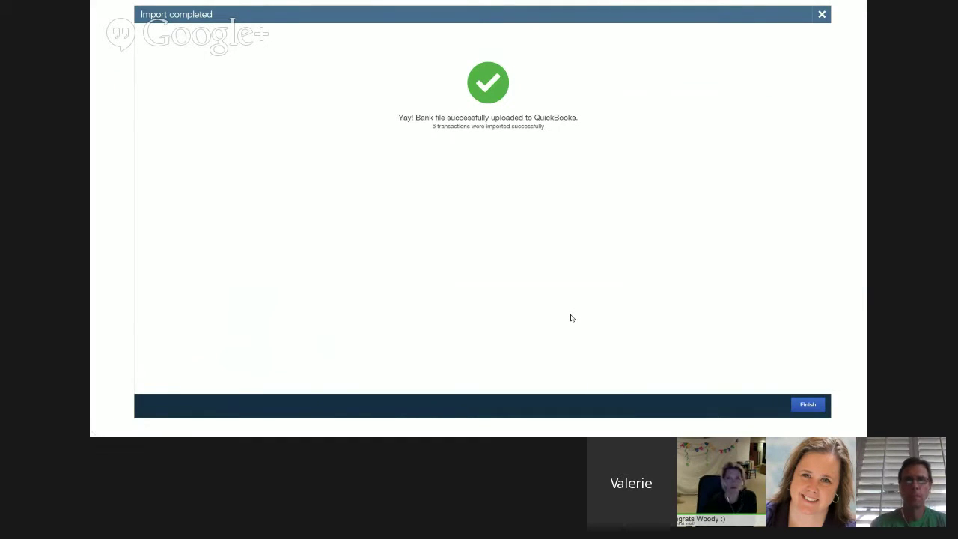
key("Escape")
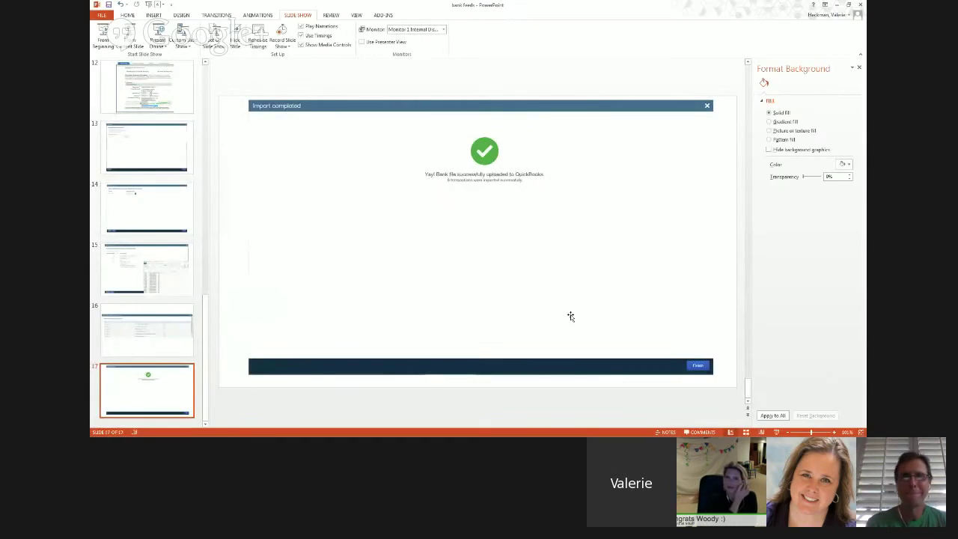
Return to QuickBooks, leave the file upload page, and view Checking's In QuickBooks, Excluded and New Transactions lists in turn
left_click(837, 5)
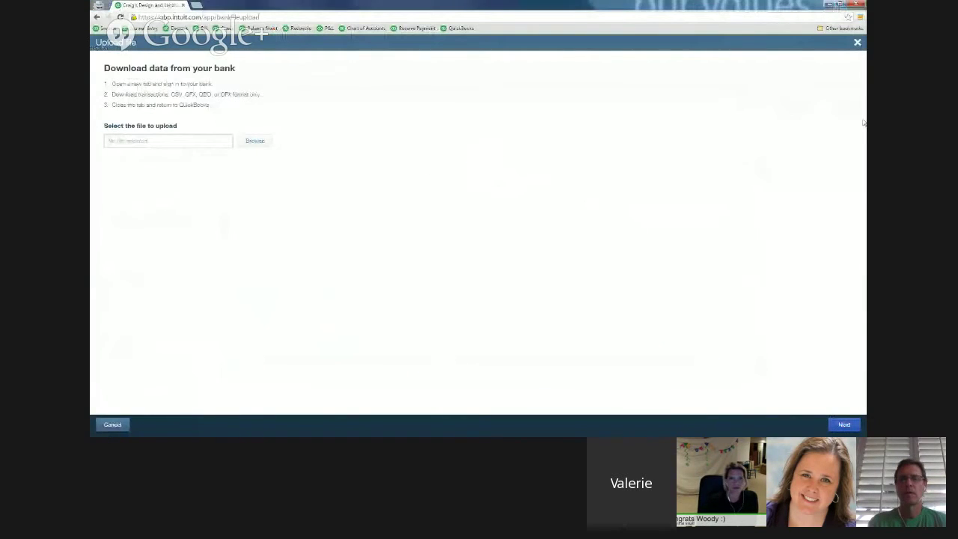
left_click(857, 43)
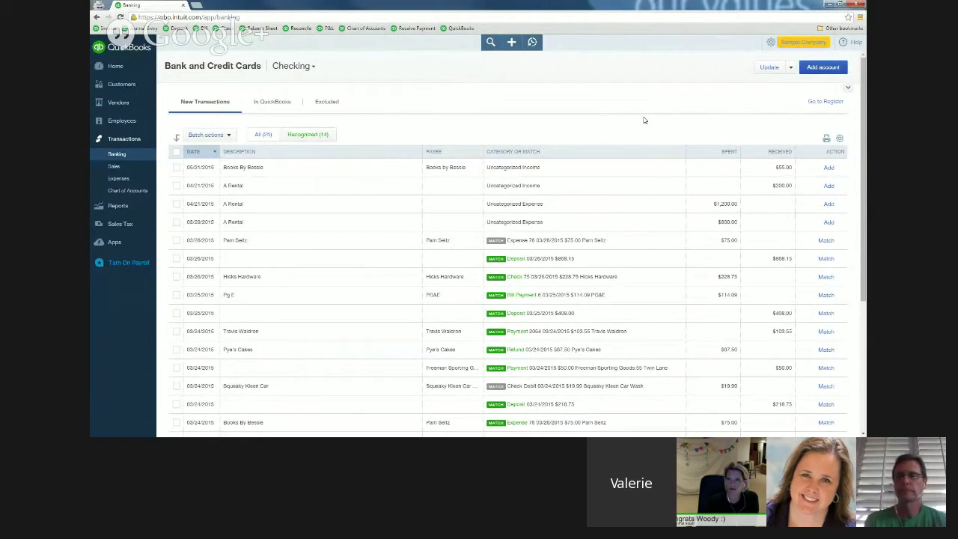
left_click(259, 104)
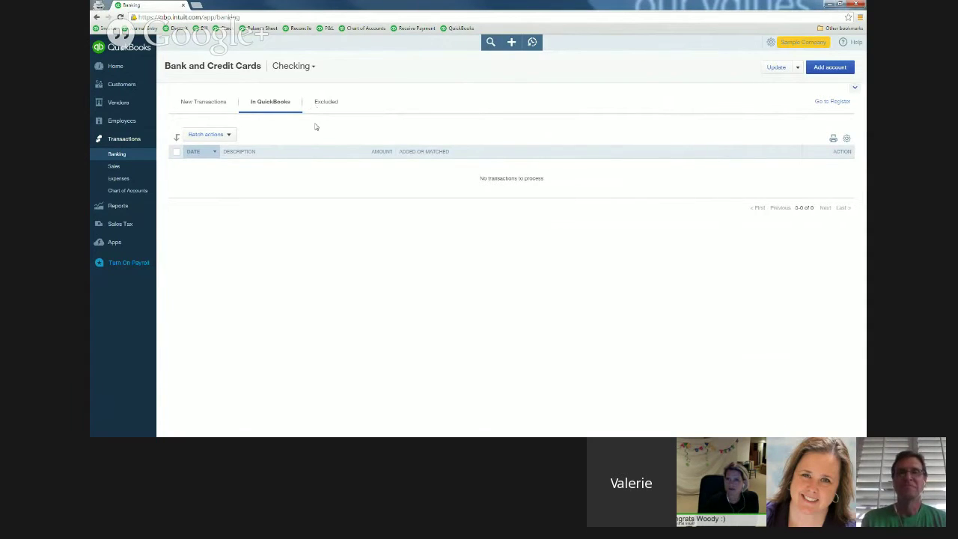
left_click(329, 103)
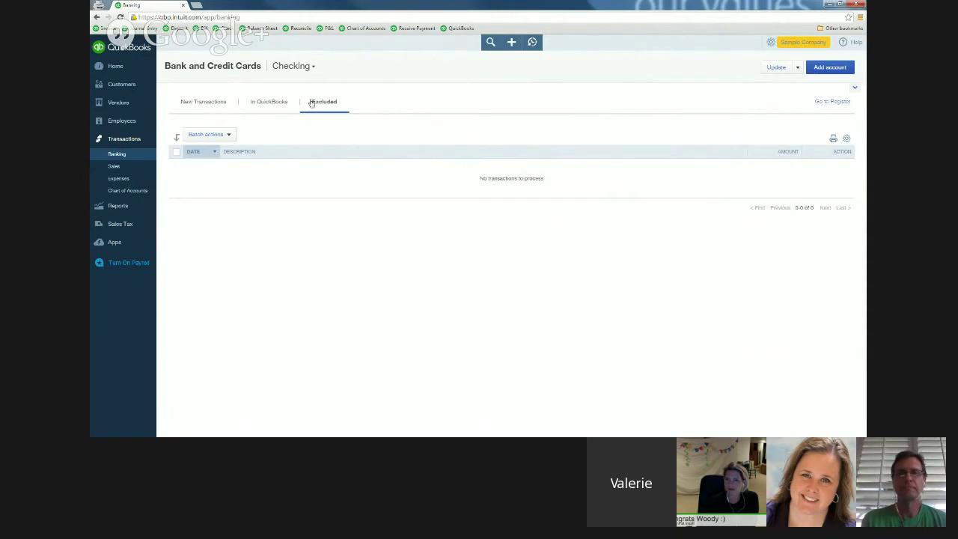
left_click(213, 105)
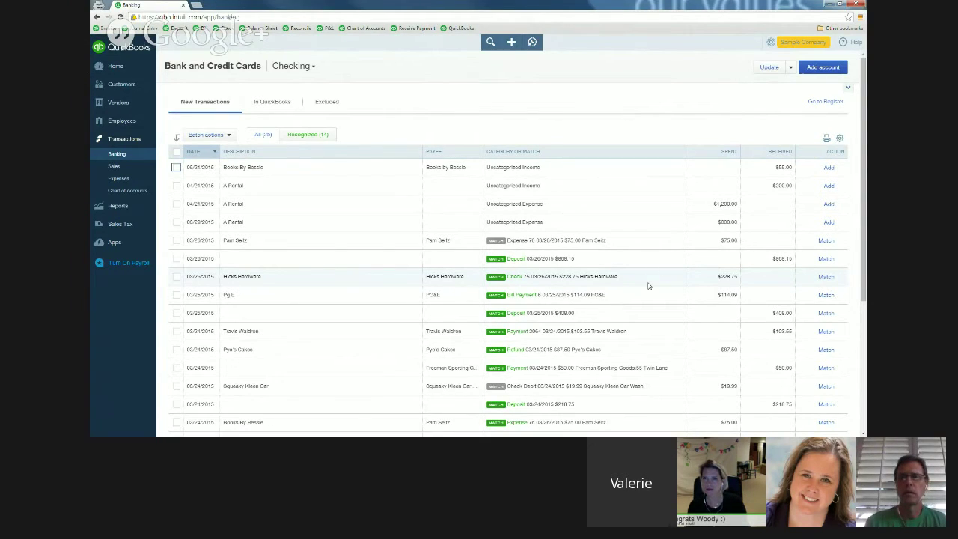
Expand the 03/26/2015 deposit and the $75.00 expense above it to review their possible matches, then collapse the details
left_click(515, 255)
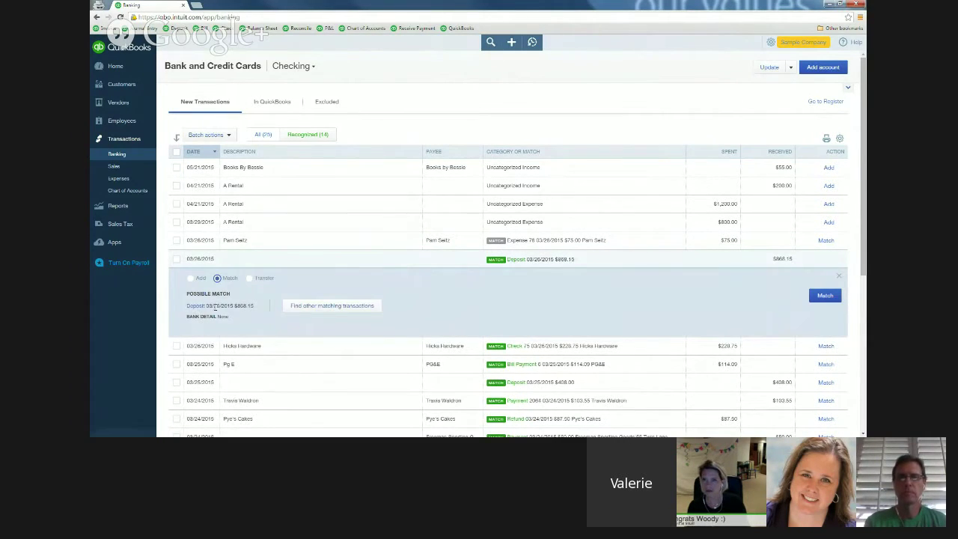
left_click(533, 243)
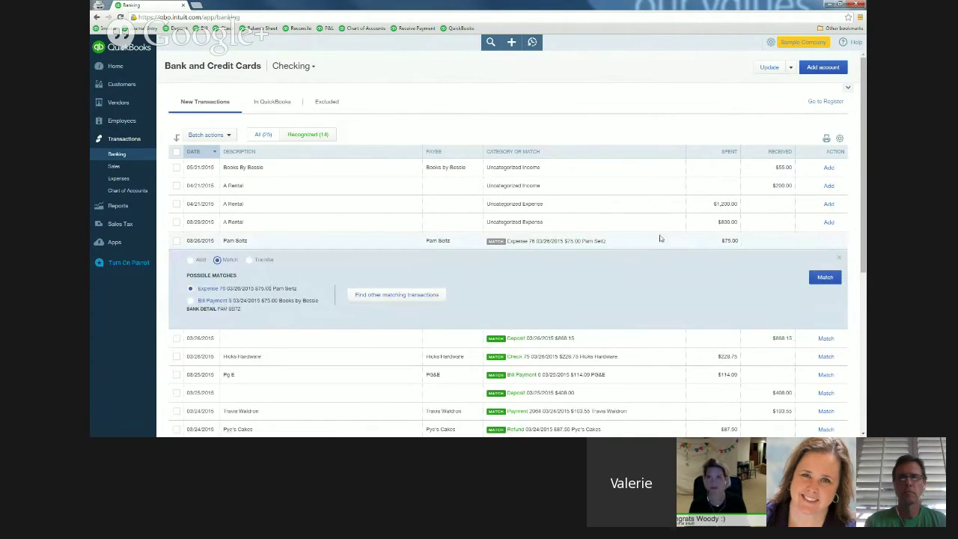
left_click(838, 260)
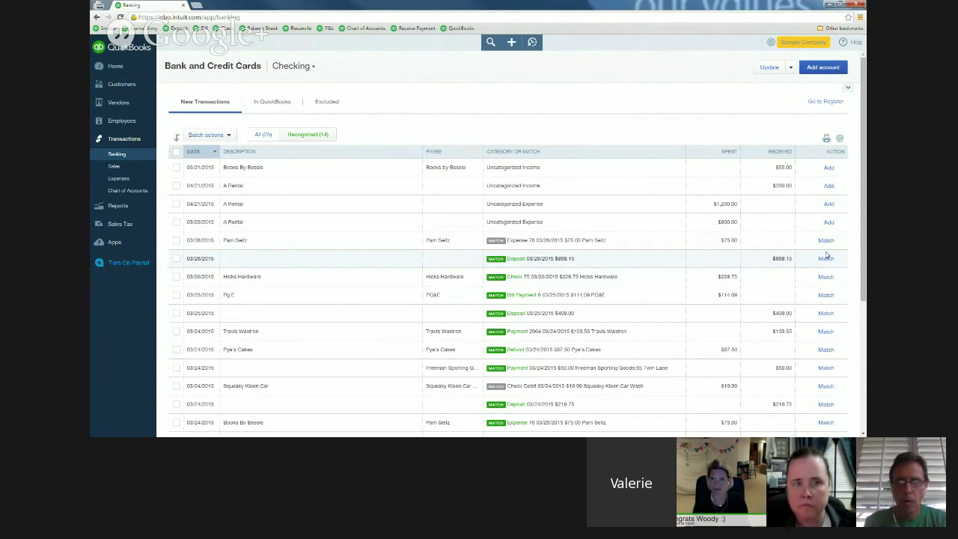
Open the Checking register in a duplicate of the Banking browser tab, separate it into its own window, and close it
right_click(158, 6)
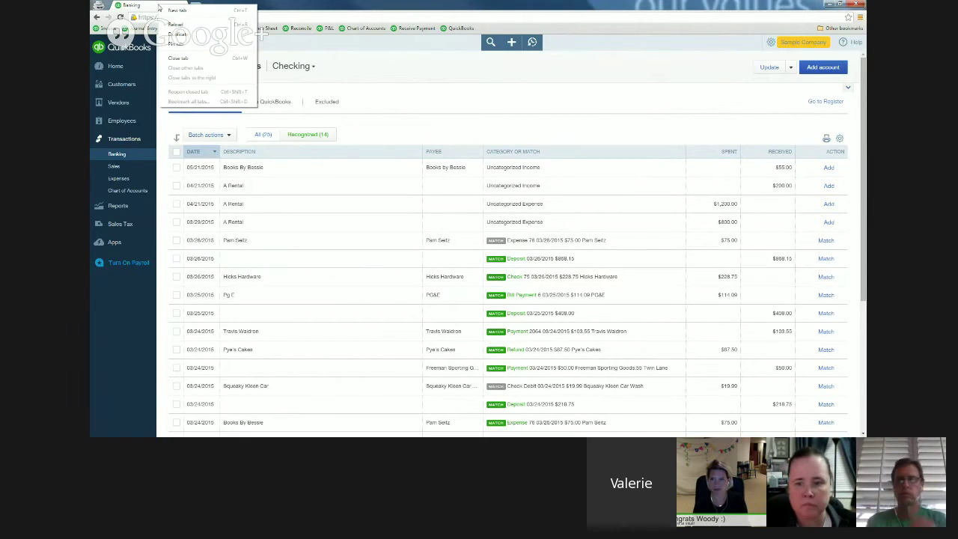
left_click(191, 34)
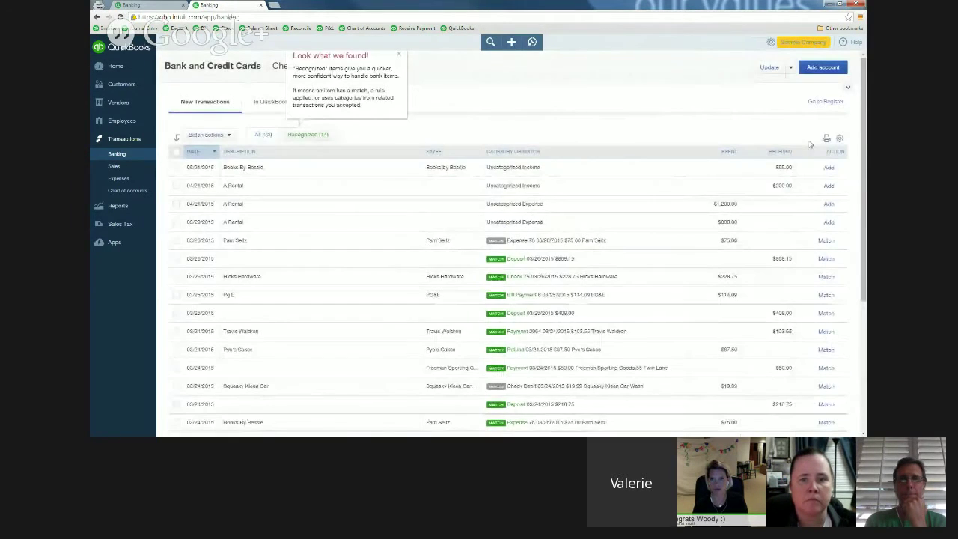
left_click(826, 101)
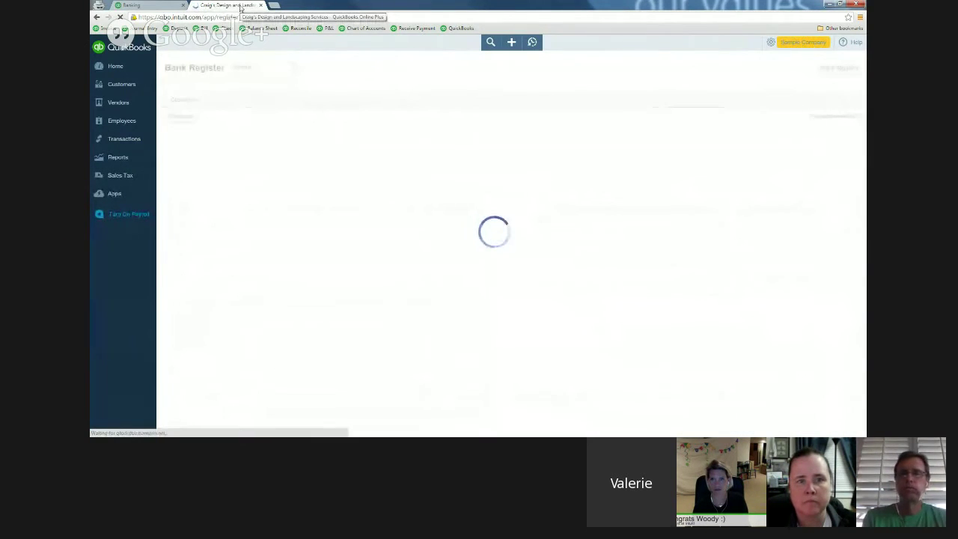
left_click_drag(241, 9, 280, 127)
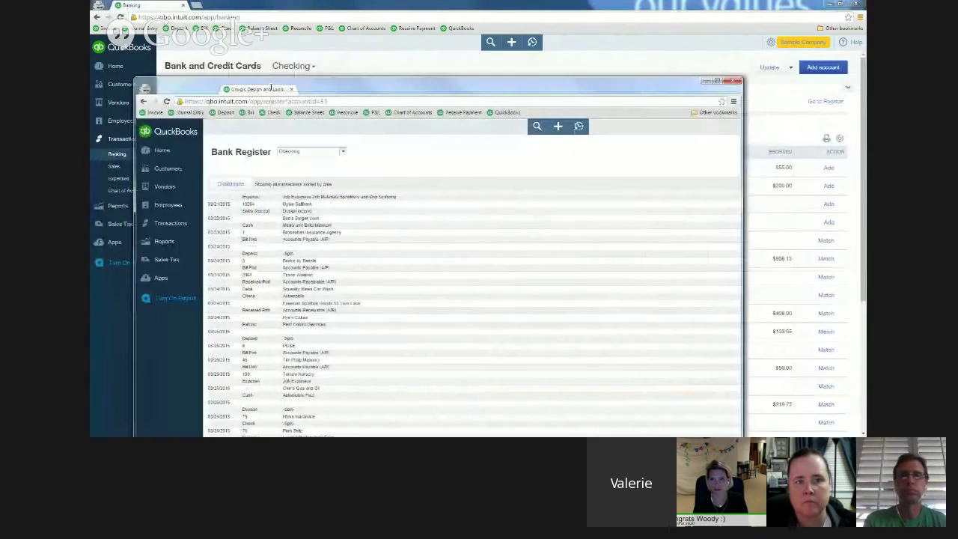
key("ctrl+w")
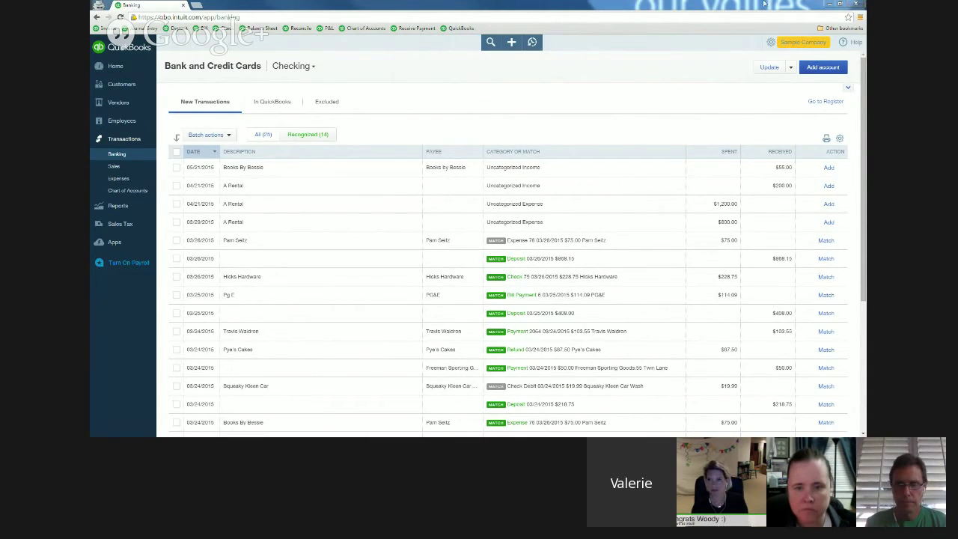
Expand the 05/21/2015 Books By Bessie transaction and try the Show date field and Copy description options, switching each off again
left_click(839, 140)
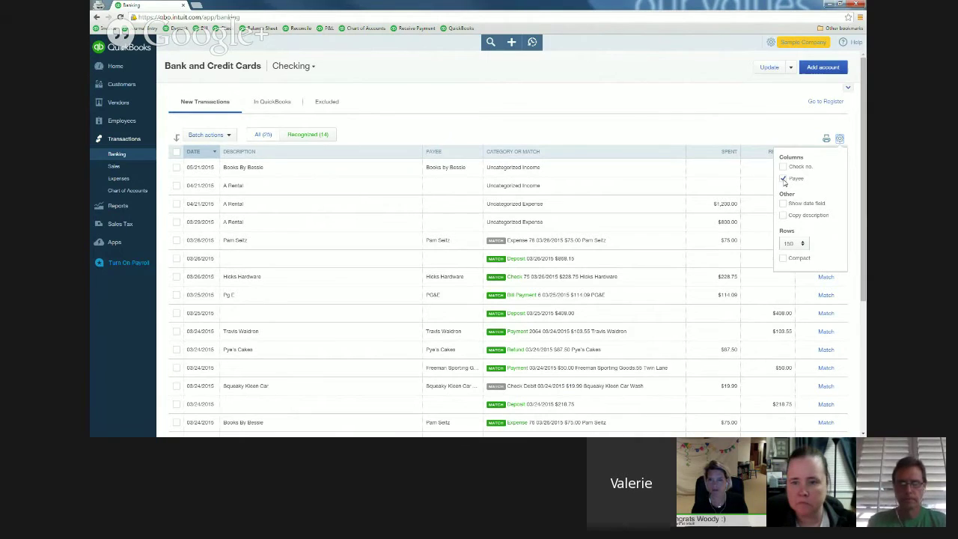
left_click(544, 175)
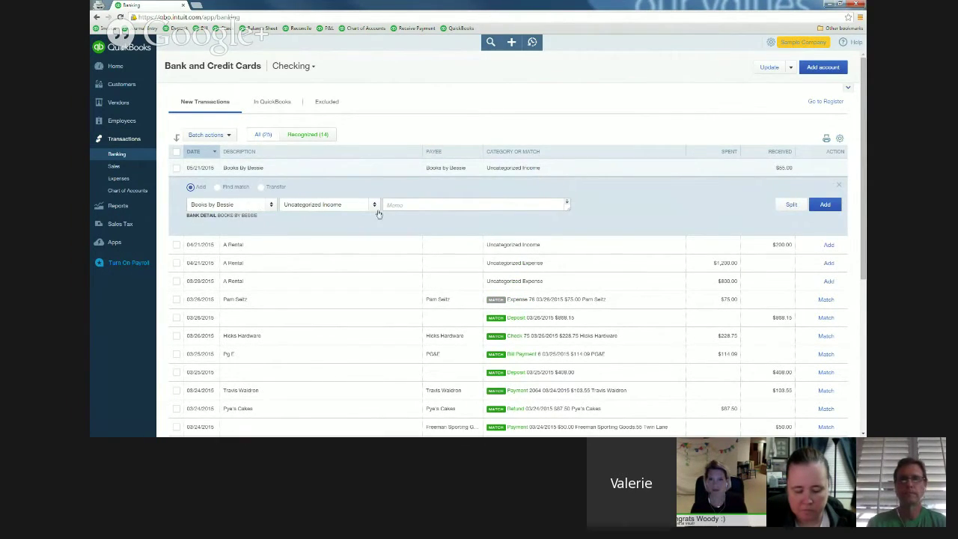
left_click(840, 139)
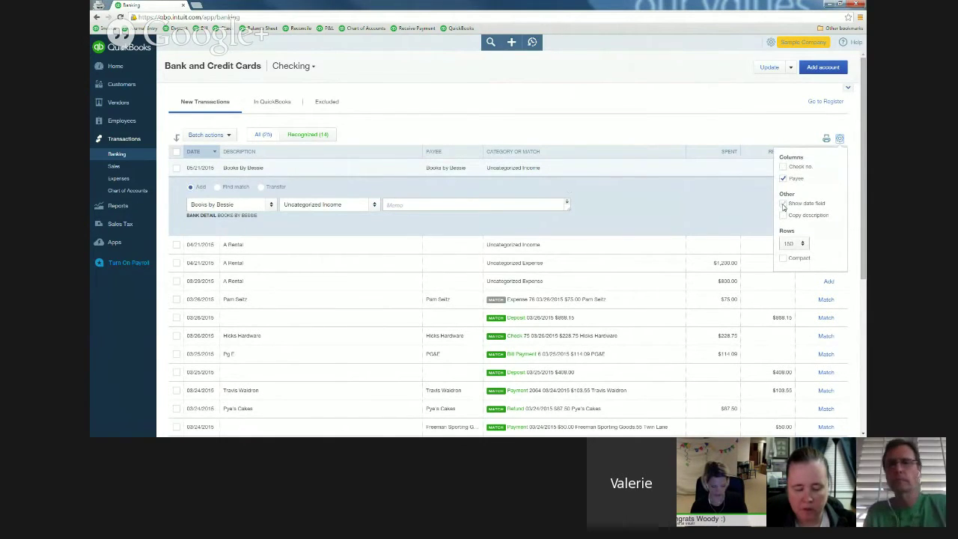
left_click(783, 205)
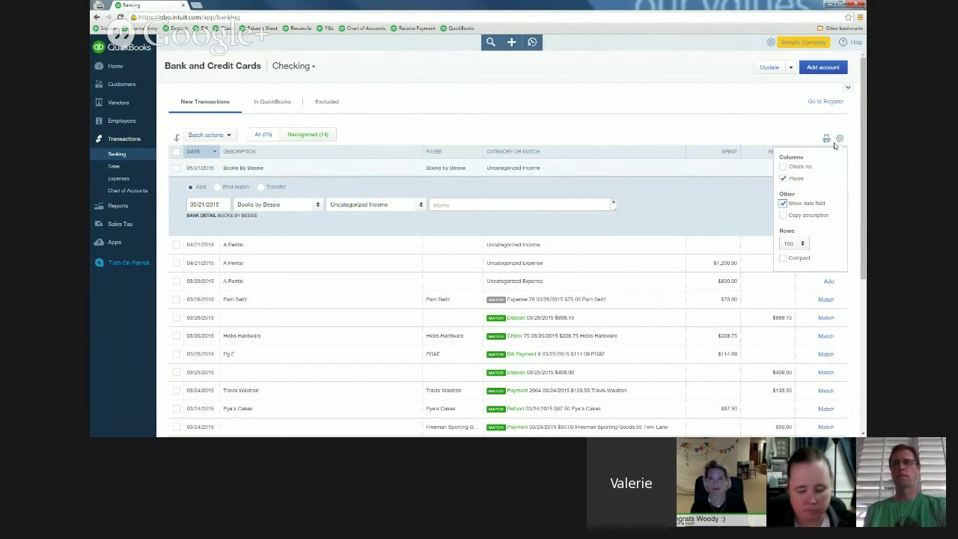
left_click(783, 204)
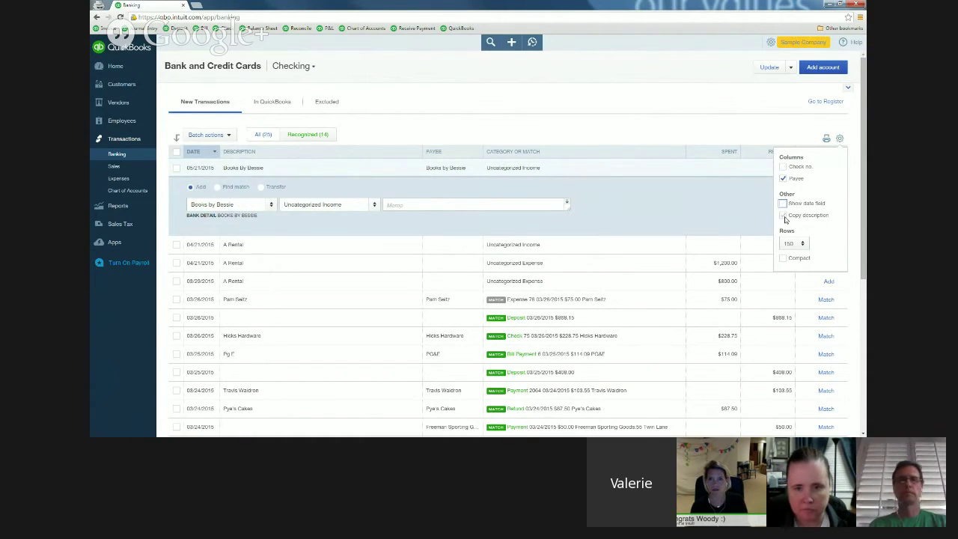
left_click(784, 216)
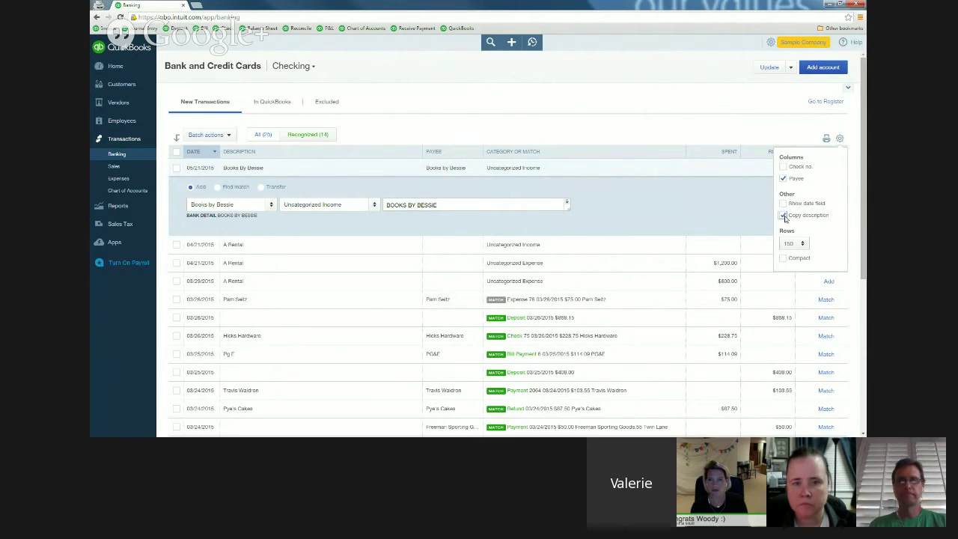
left_click(783, 216)
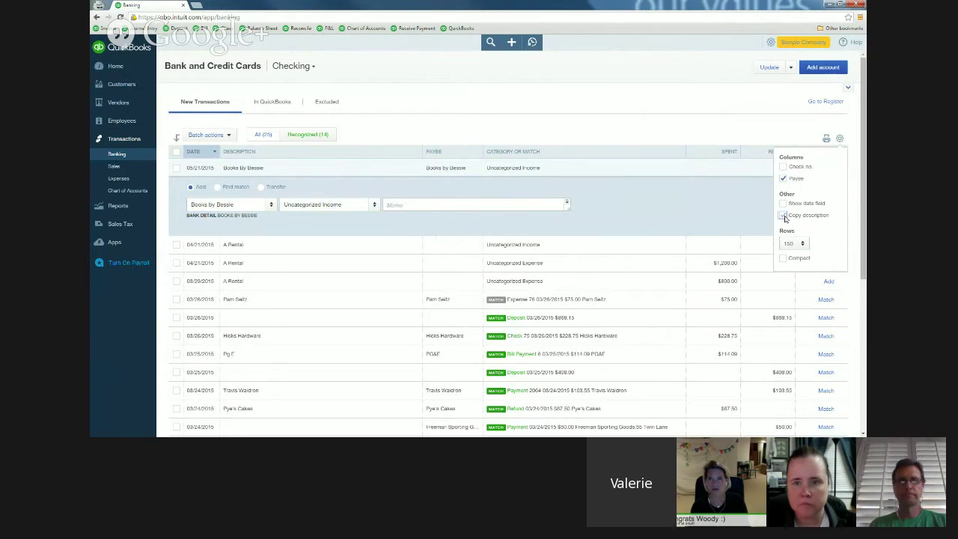
Set the new transactions list to compact rows, collapse the Books By Bessie details, and sort by date in ascending order
left_click(783, 259)
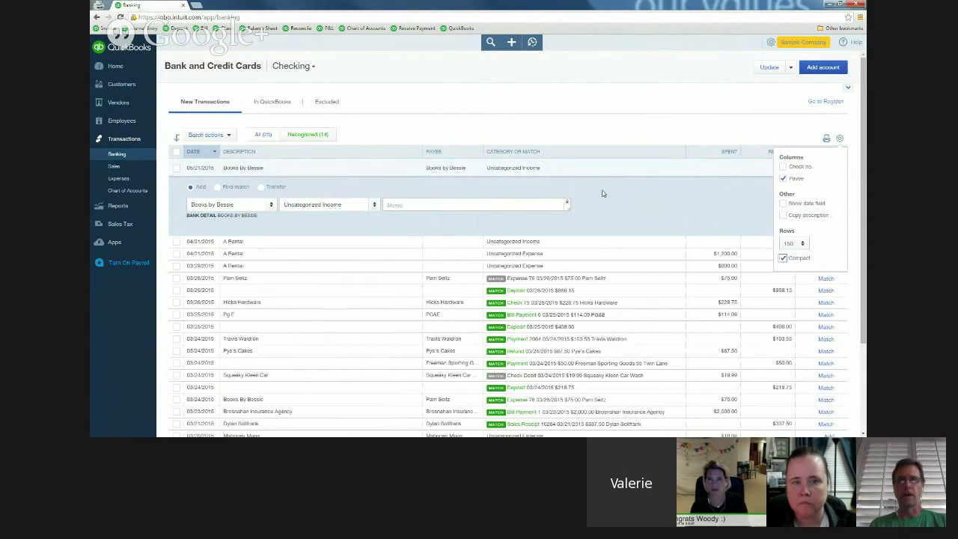
left_click(783, 259)
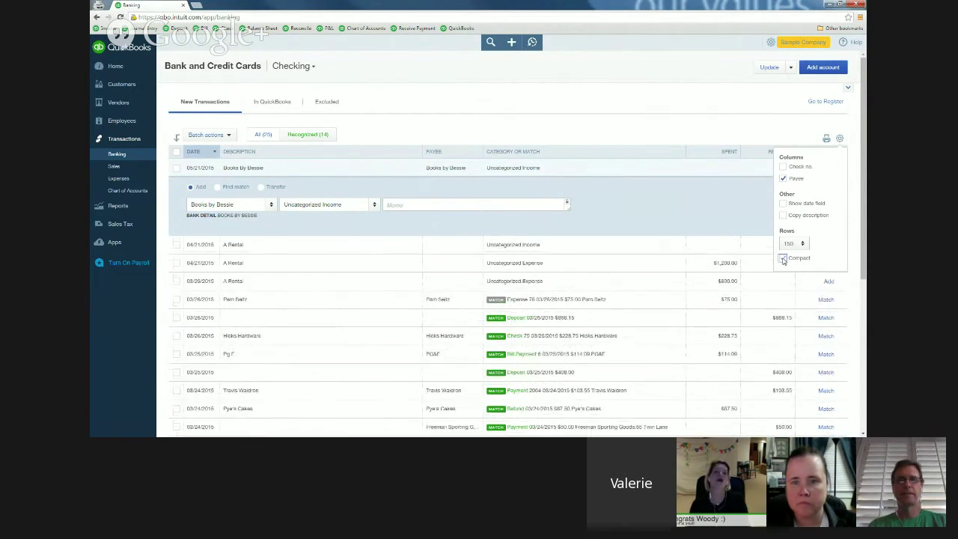
left_click(783, 259)
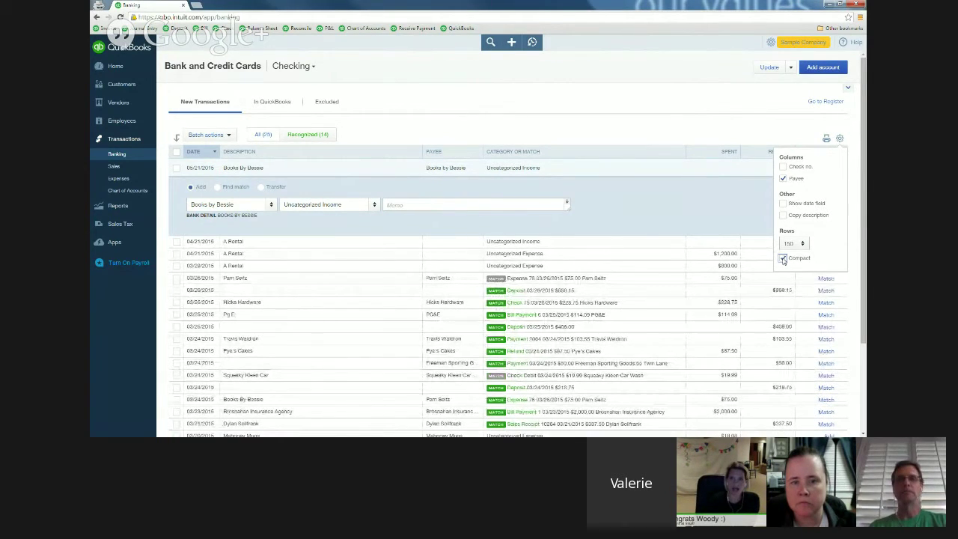
left_click(747, 128)
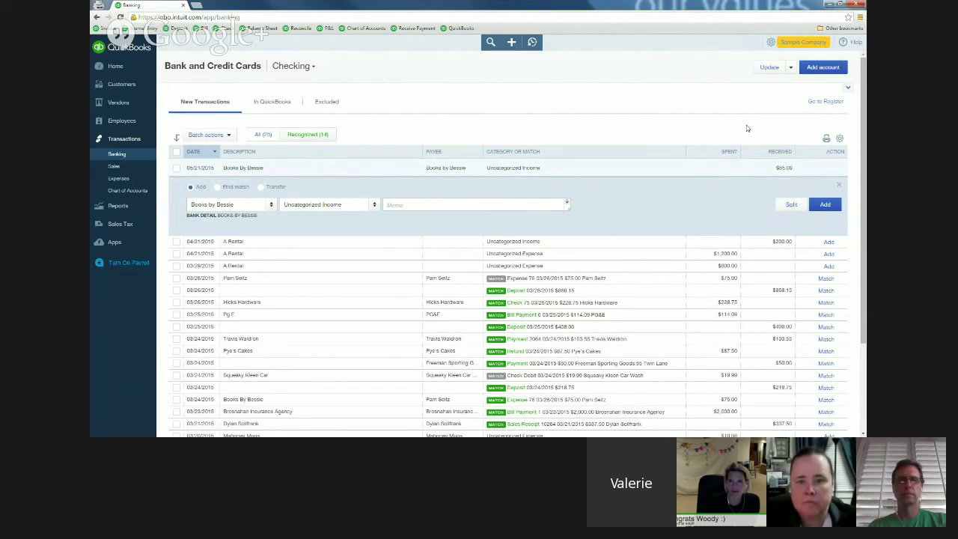
left_click(839, 186)
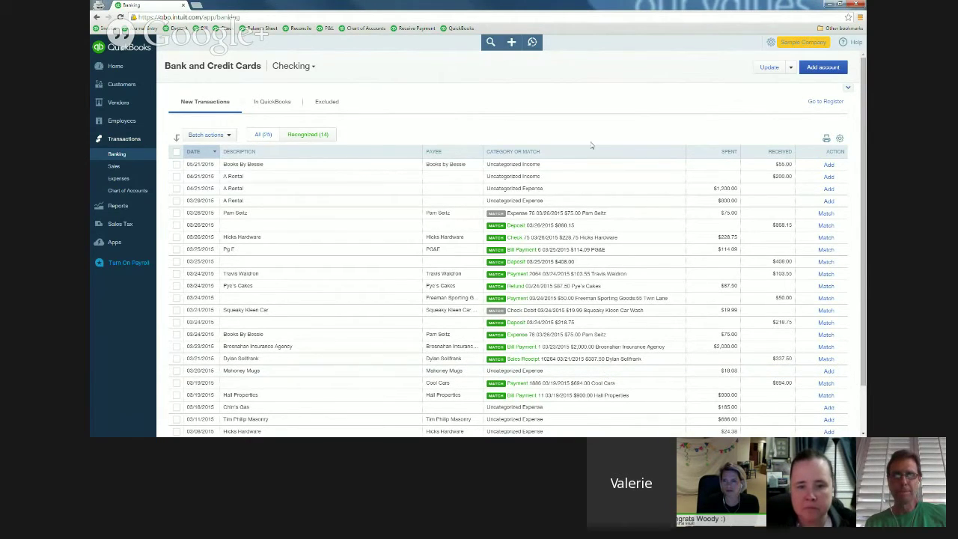
left_click(208, 154)
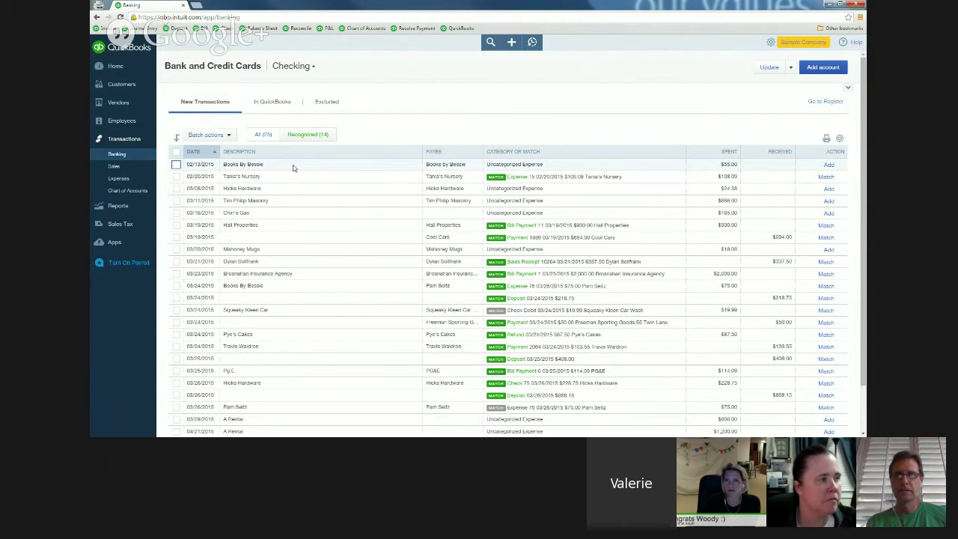
Filter the list to recognized transactions and, after reviewing expense 15, match the 02/20/2015 Tania's Nursery entry to it
left_click(298, 135)
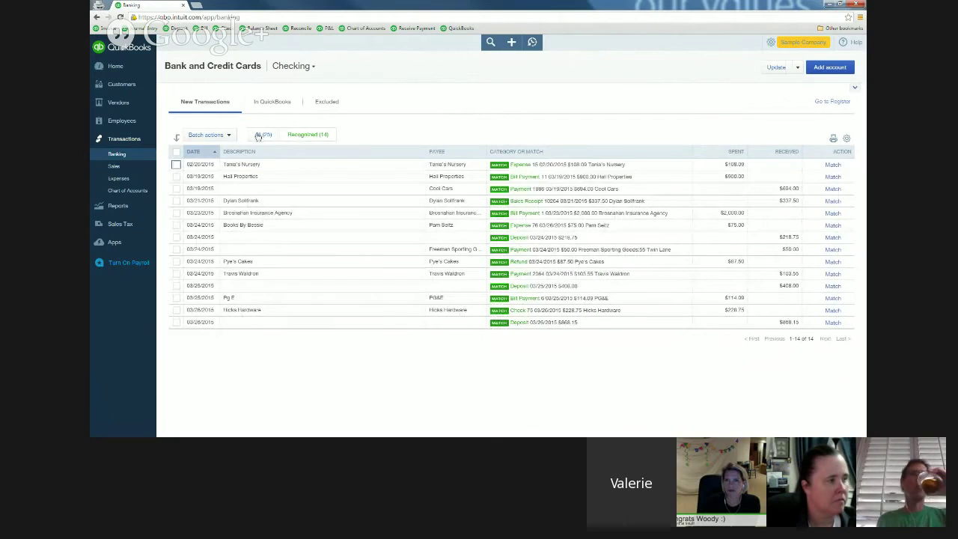
left_click(309, 132)
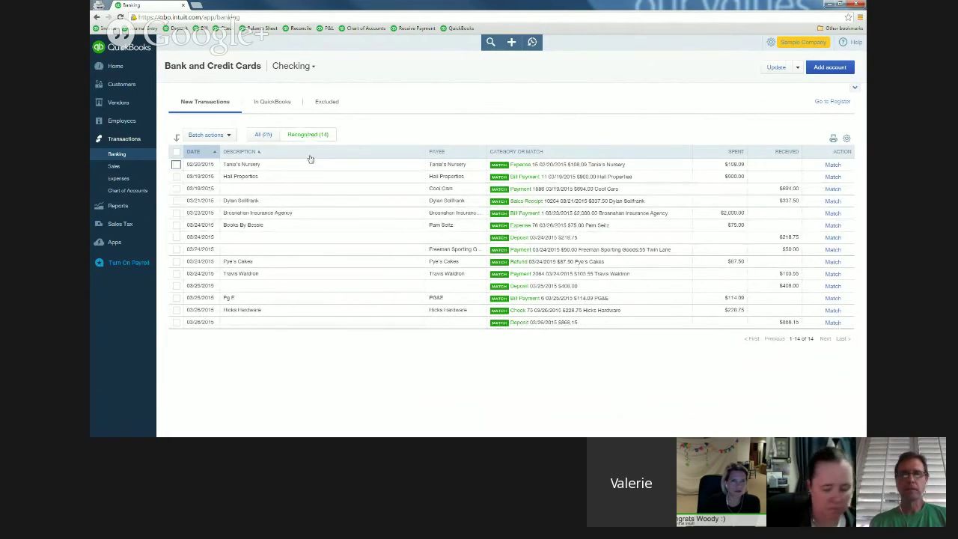
left_click(307, 168)
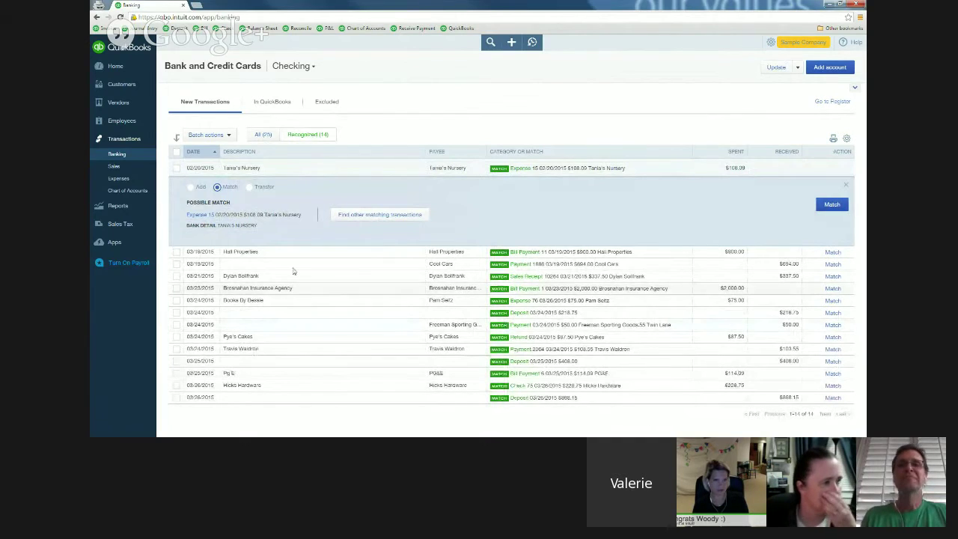
left_click(200, 216)
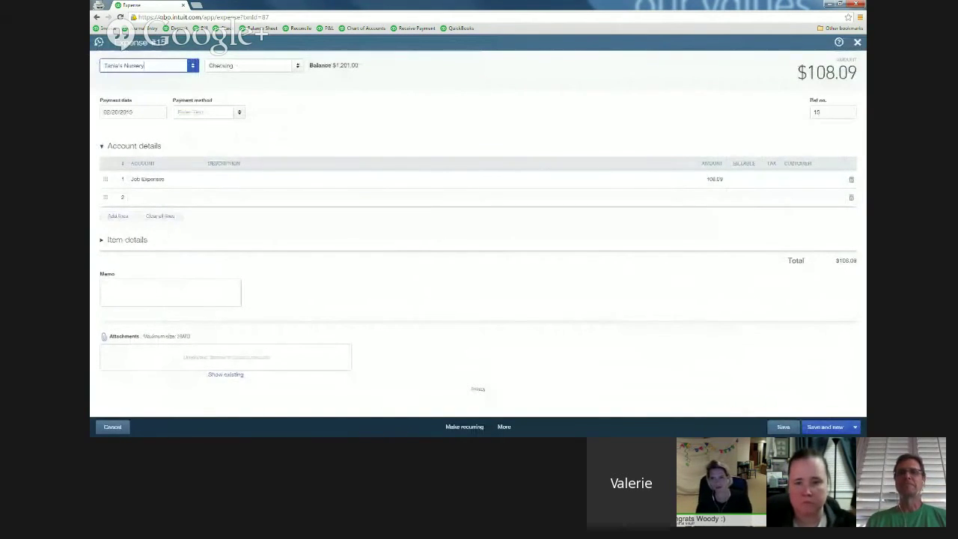
left_click(105, 428)
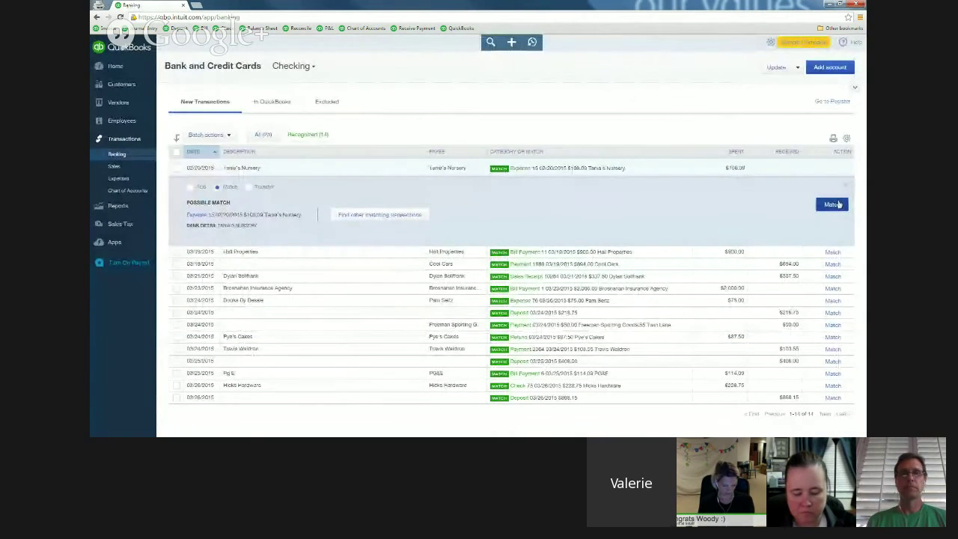
left_click(833, 205)
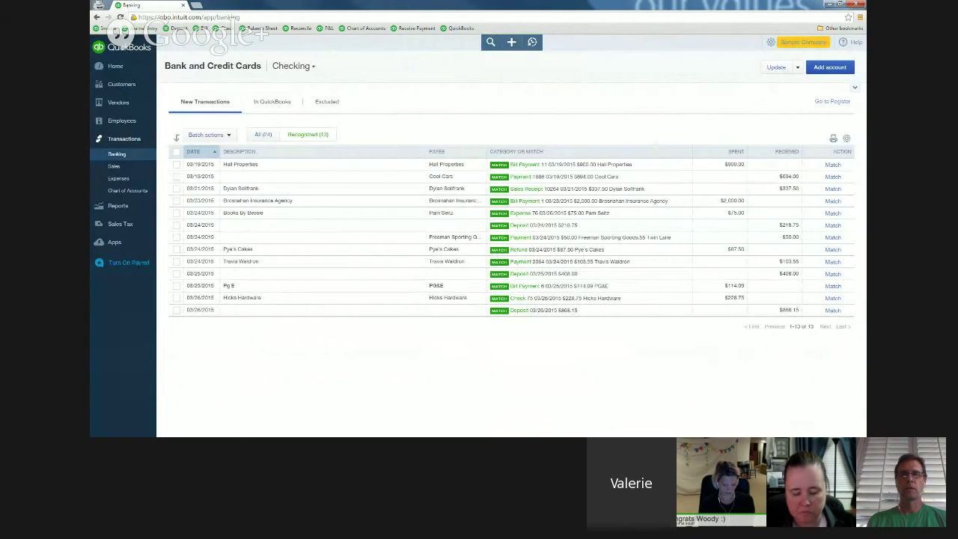
Try selecting all recognized transactions at once, review the available batch actions, and clear the selection
left_click(177, 151)
left_click(230, 135)
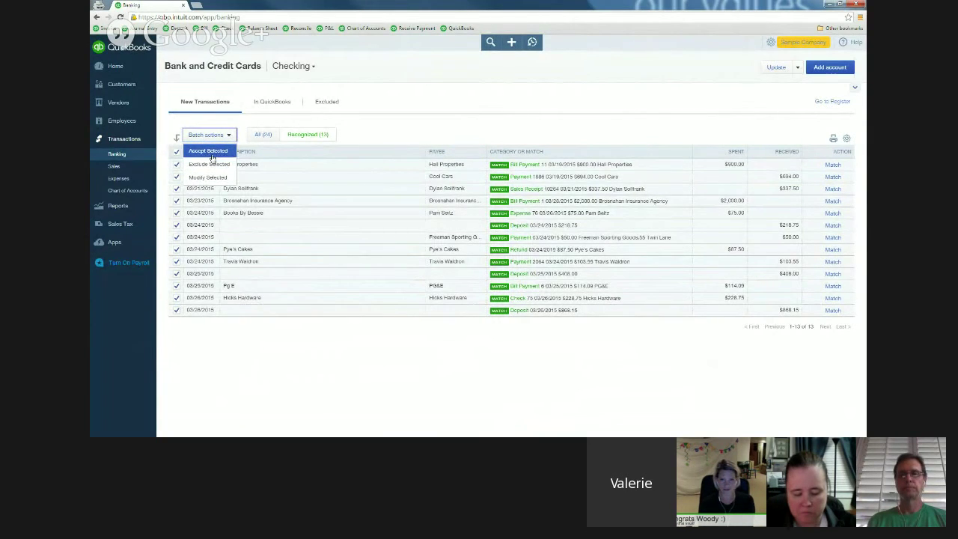
left_click(177, 152)
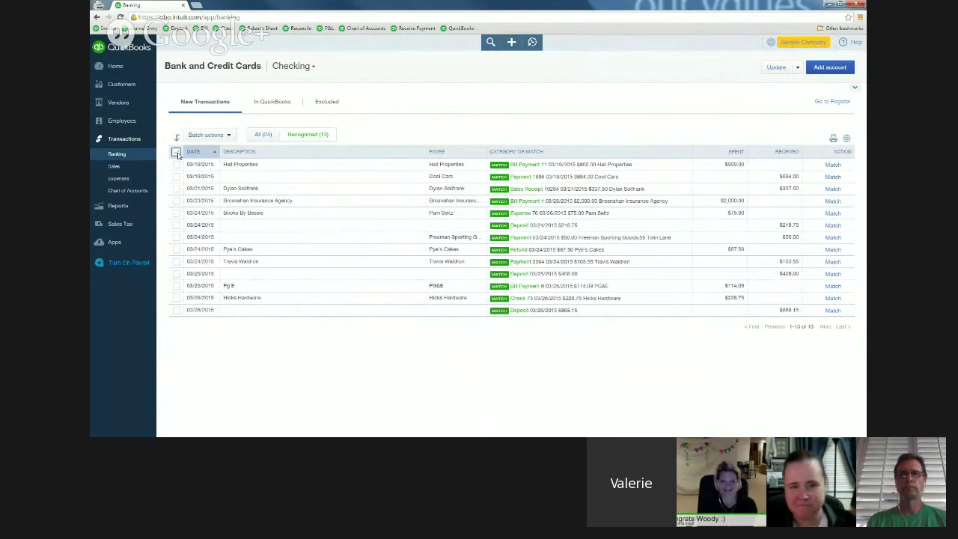
left_click(176, 152)
left_click(176, 152)
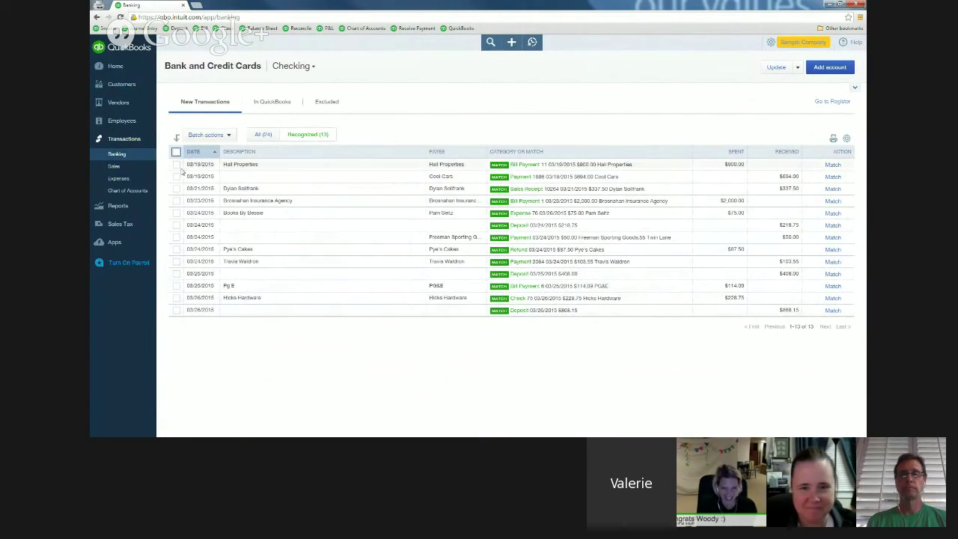
Try selecting the first five recognized transactions one by one, clear them, and select a range from Hall Properties through Pye's Cakes
left_click(177, 164)
left_click(176, 177)
left_click(177, 189)
left_click(176, 200)
left_click(176, 213)
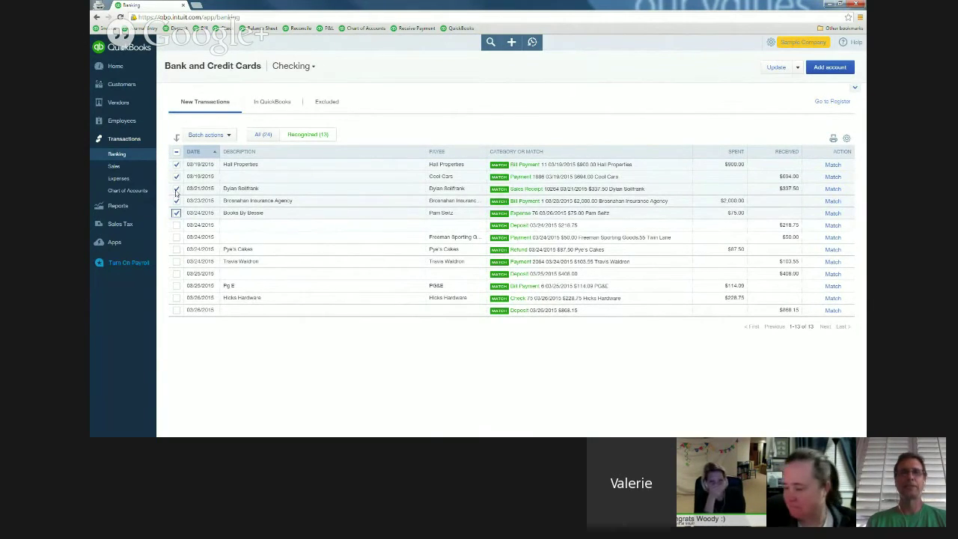
left_click(177, 153)
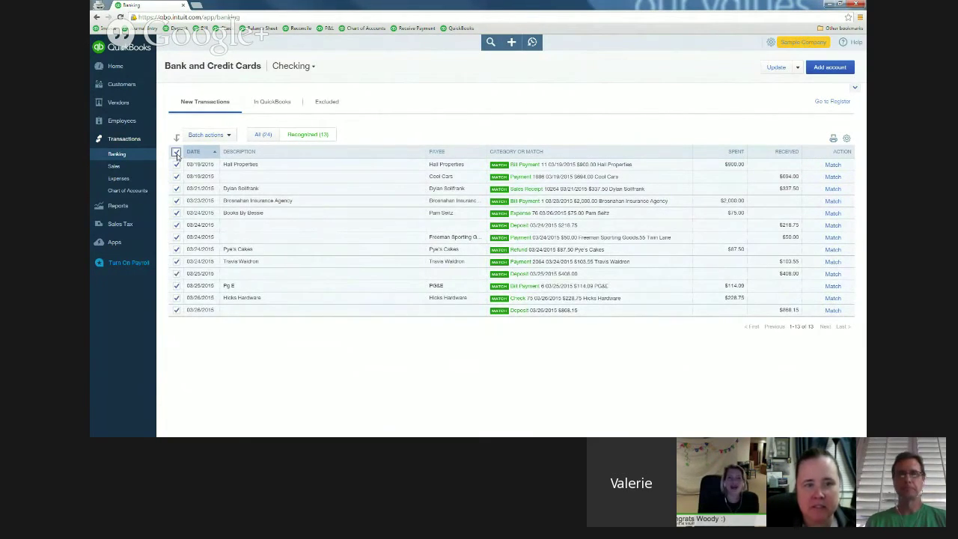
left_click(176, 152)
left_click(177, 165)
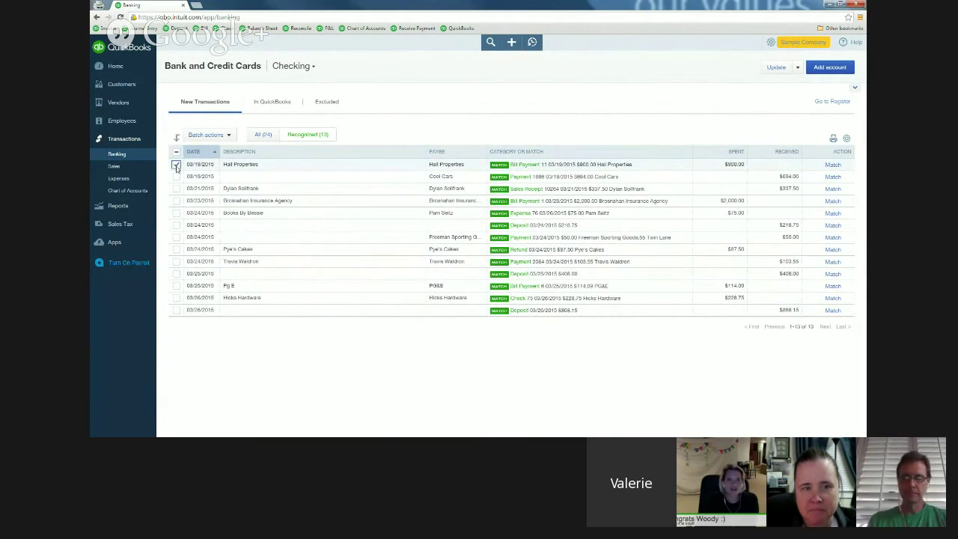
left_click(177, 249, "shift")
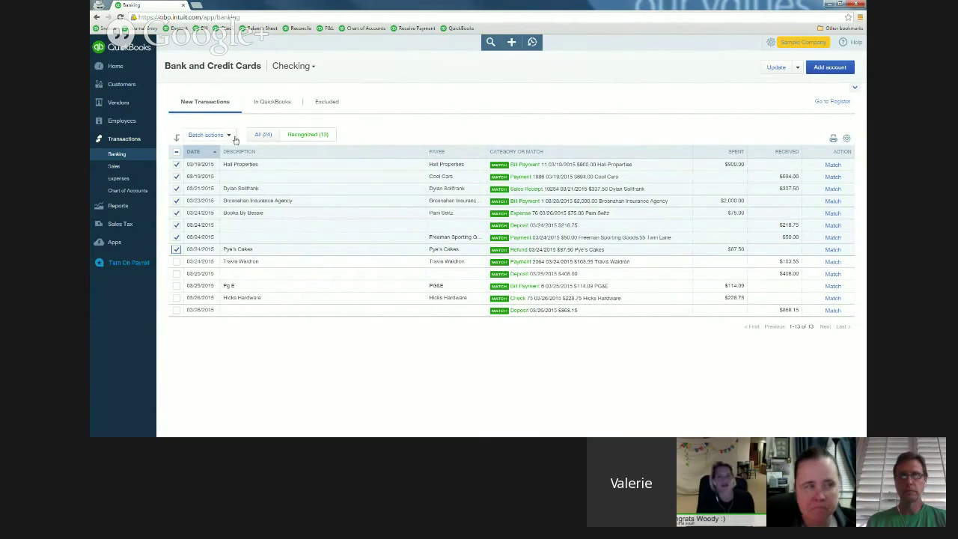
Select all the recognized transactions and accept them in one batch
left_click(176, 152)
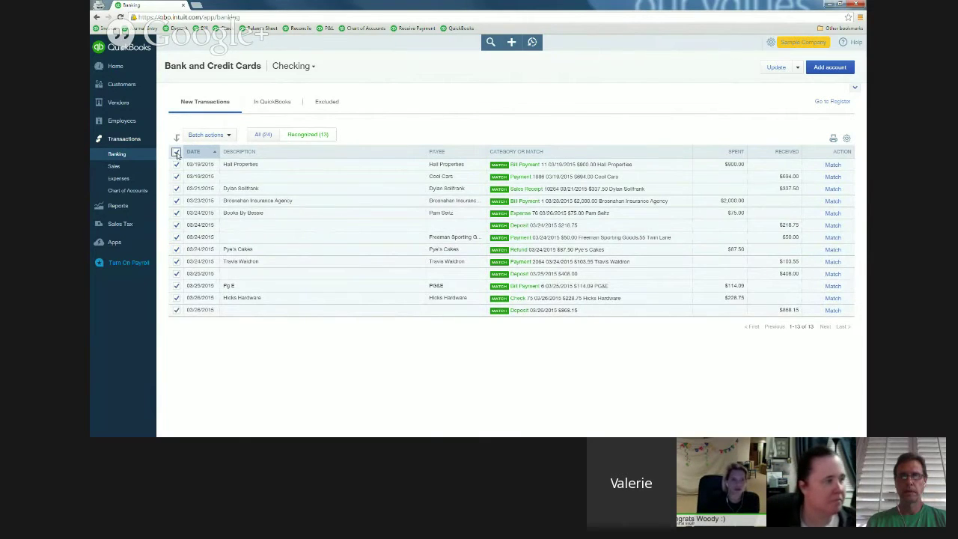
left_click(176, 152)
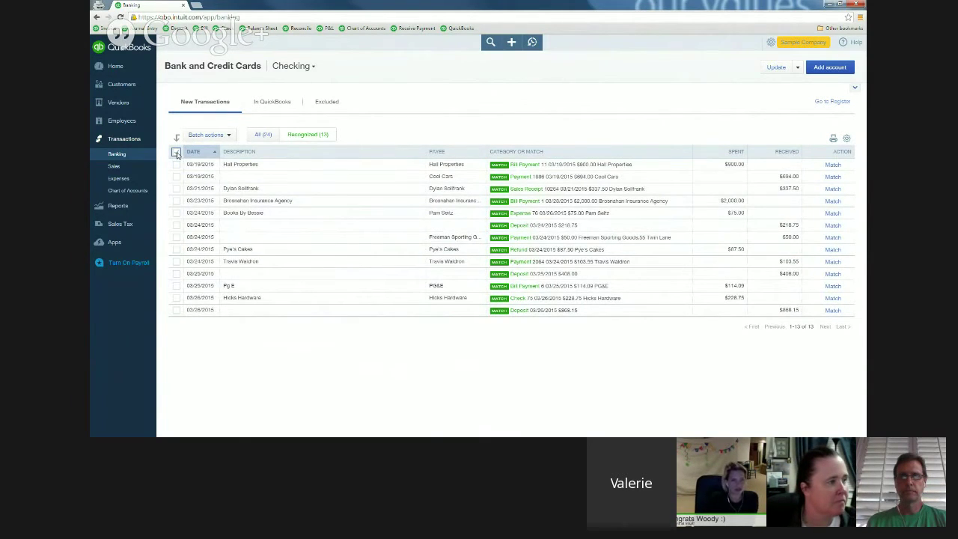
left_click(229, 135)
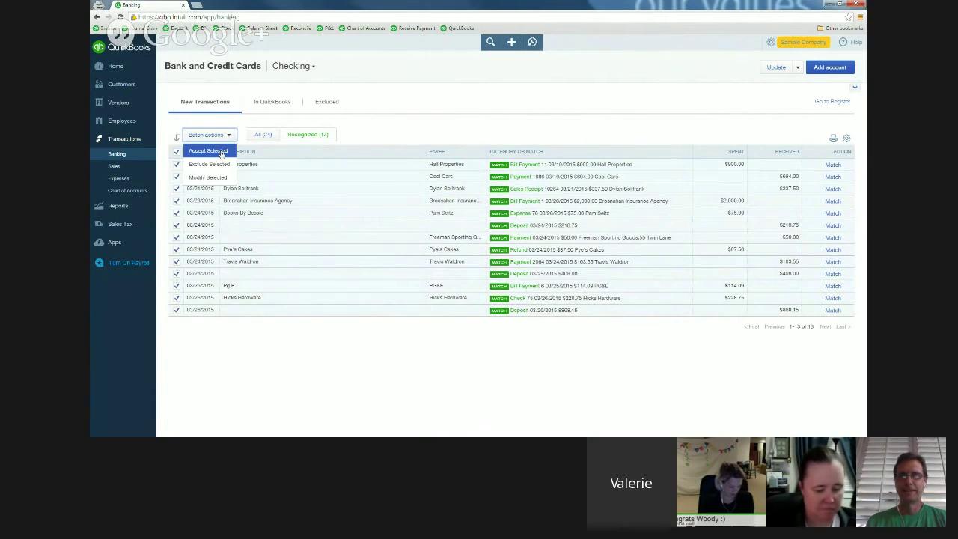
left_click(221, 152)
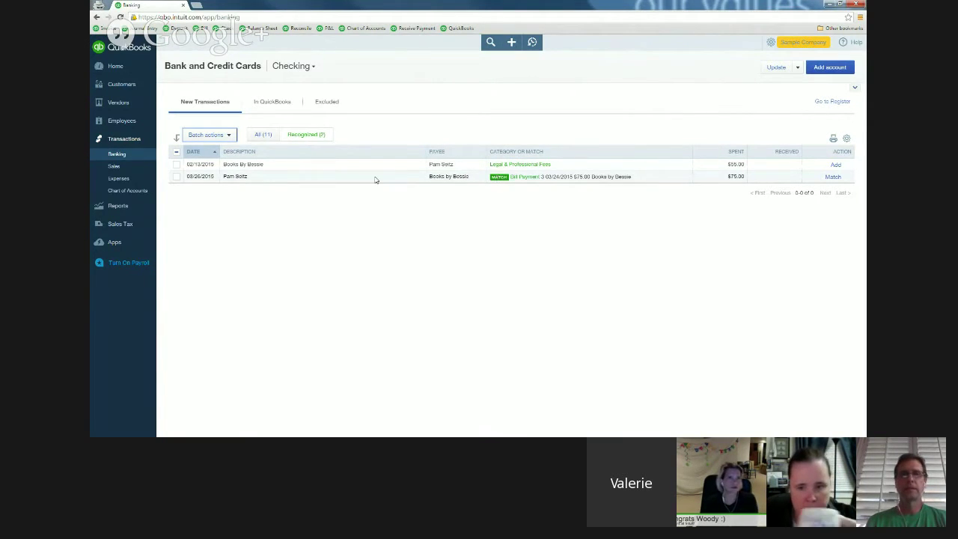
Select the 03/26/2015 transaction matched to the $75.00 Books by Bessie bill payment and accept it as a batch action
left_click(177, 176)
left_click(208, 134)
left_click(208, 151)
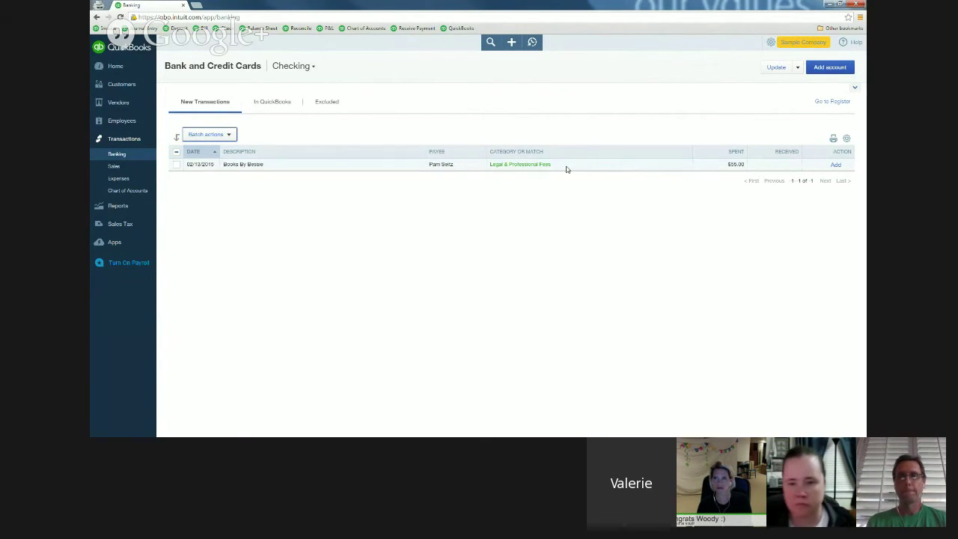
Show all new transactions and match the 03/24/2015 Squeaky Kleen Car entry to the $19.99 Check Debit of the same date
left_click(191, 104)
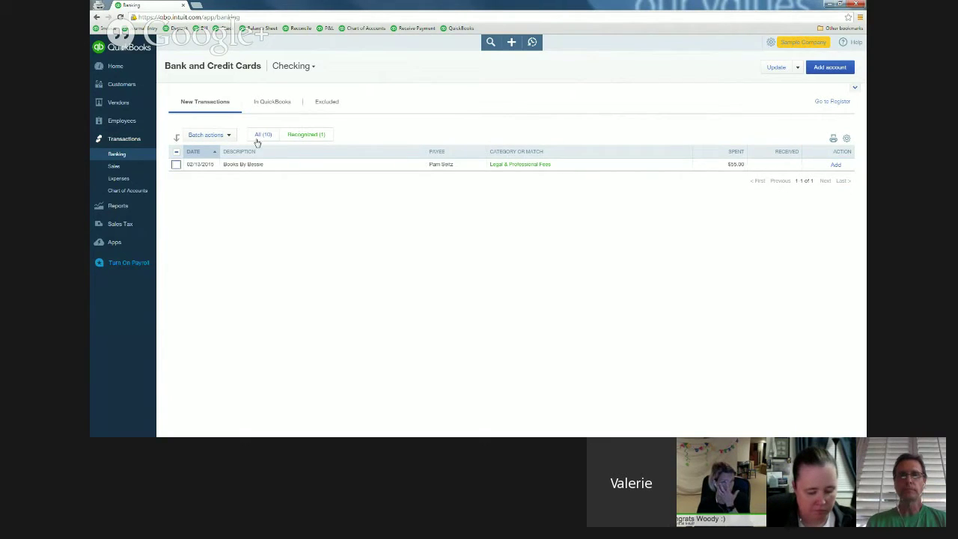
left_click(261, 135)
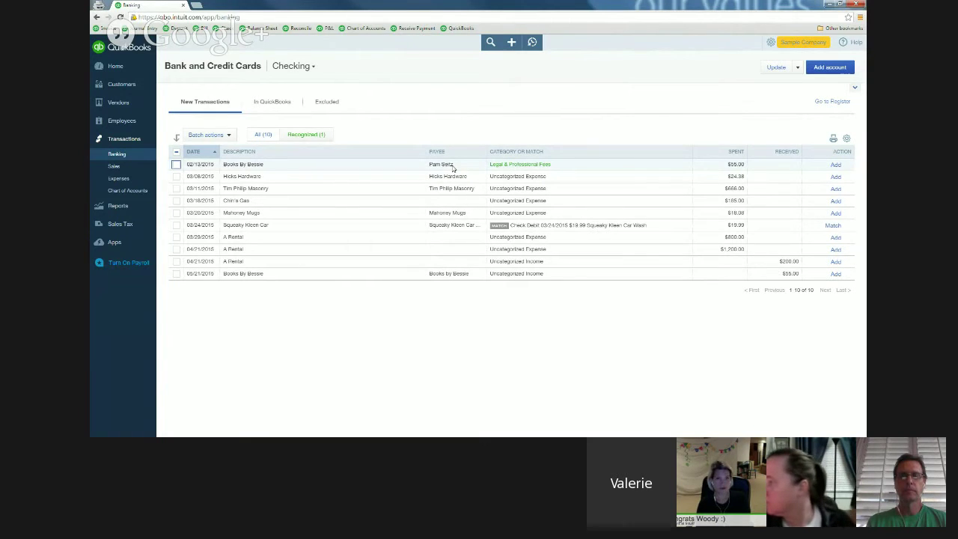
left_click(530, 224)
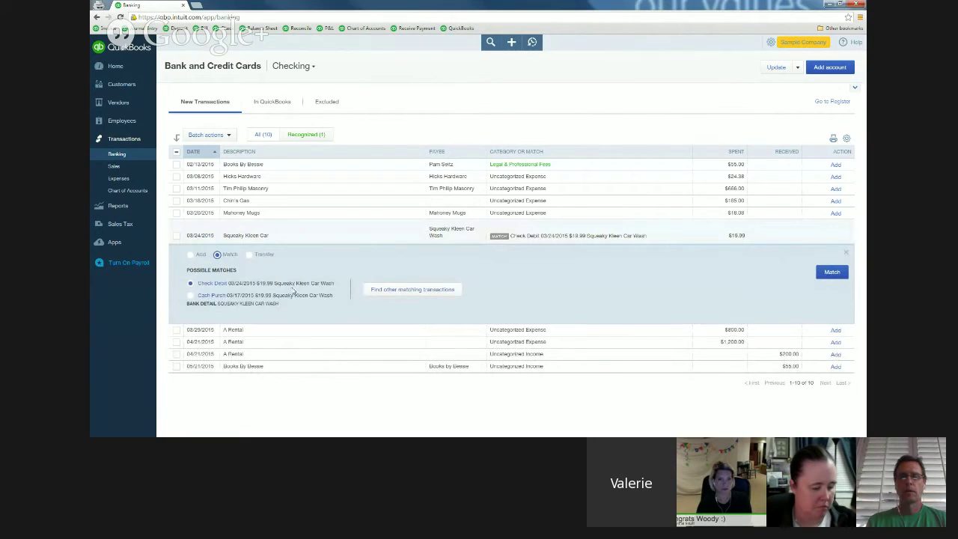
left_click(831, 271)
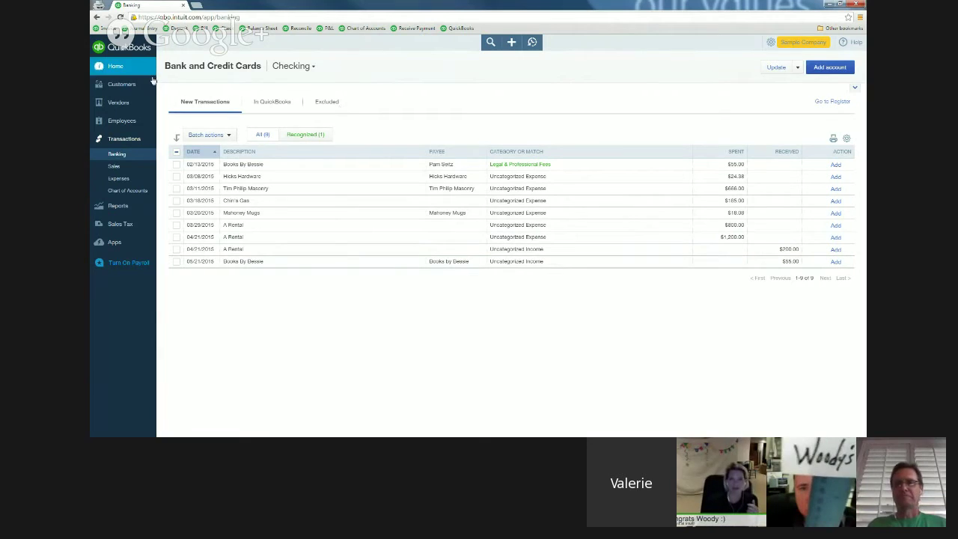
Among the transactions already in QuickBooks, undo the 03/26/2015 match to the $75.00 Books by Bessie bill payment
left_click(281, 105)
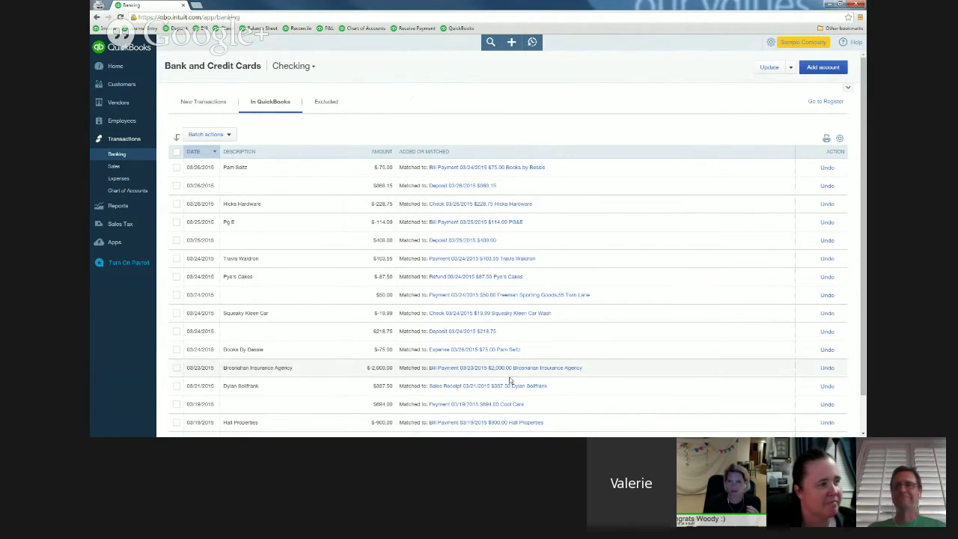
scroll(514, 397, "down", 1)
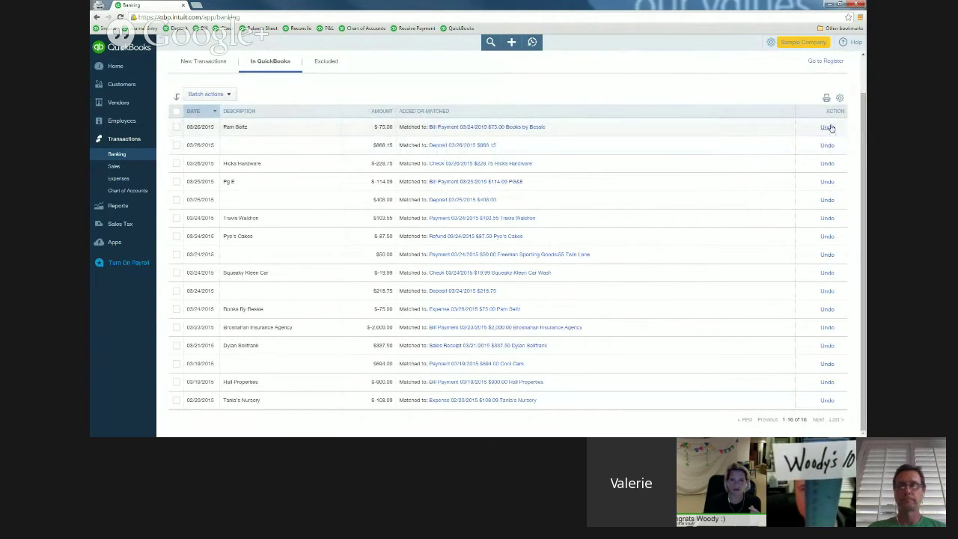
left_click(177, 127)
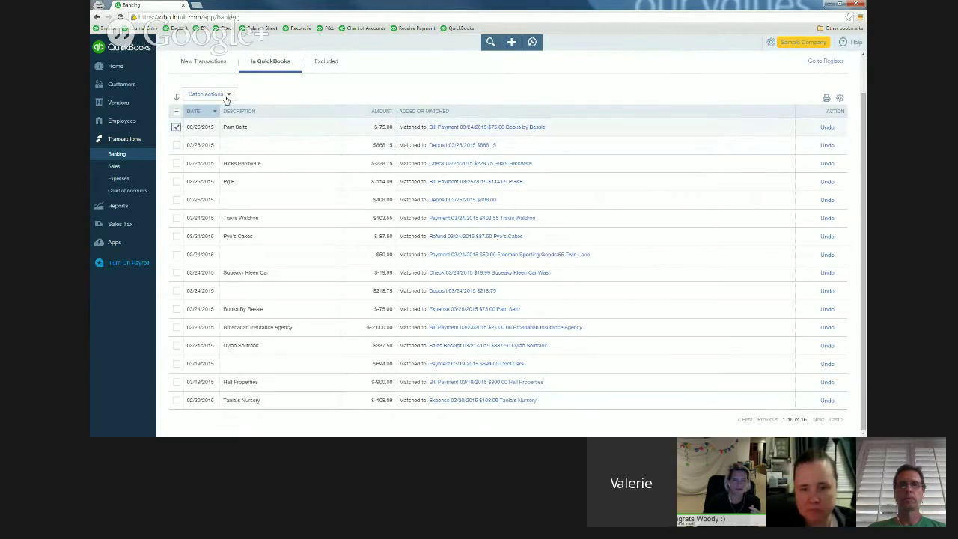
left_click(226, 95)
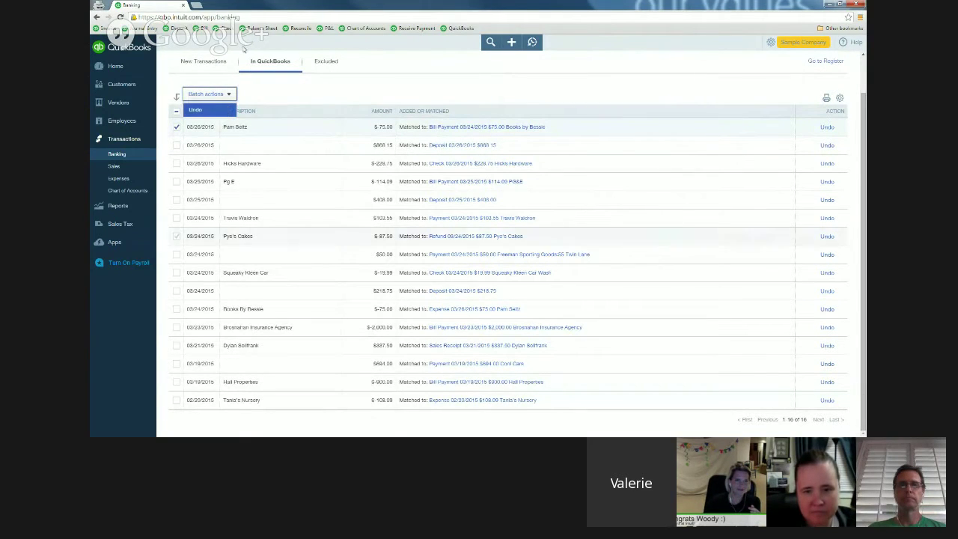
left_click(311, 104)
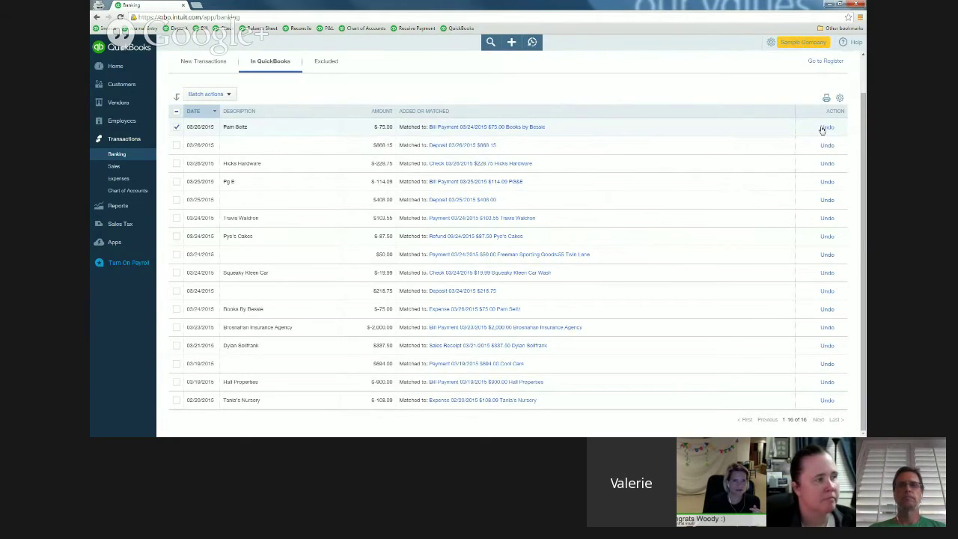
left_click(185, 90)
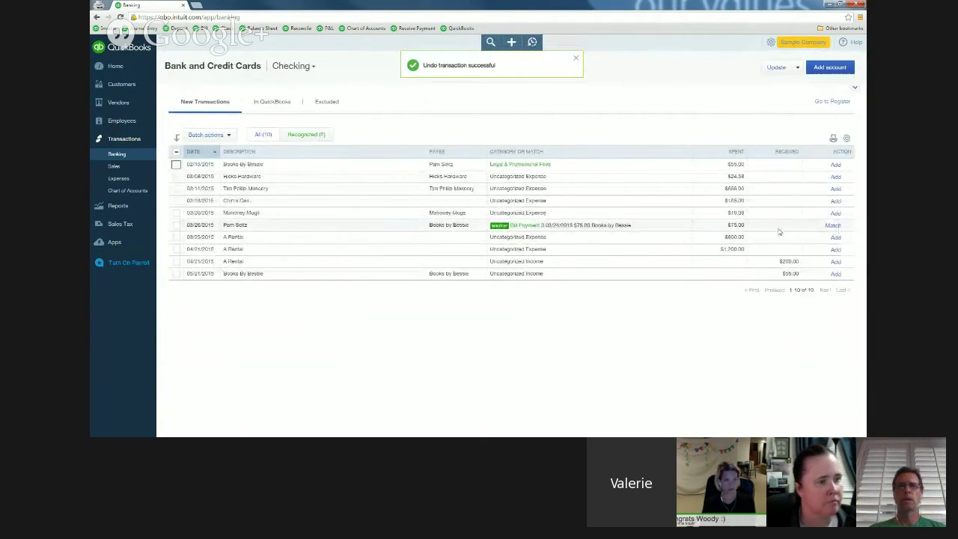
Exclude the 03/26/2015 $75.00 transaction from the new transactions and view it in the excluded list
left_click(176, 224)
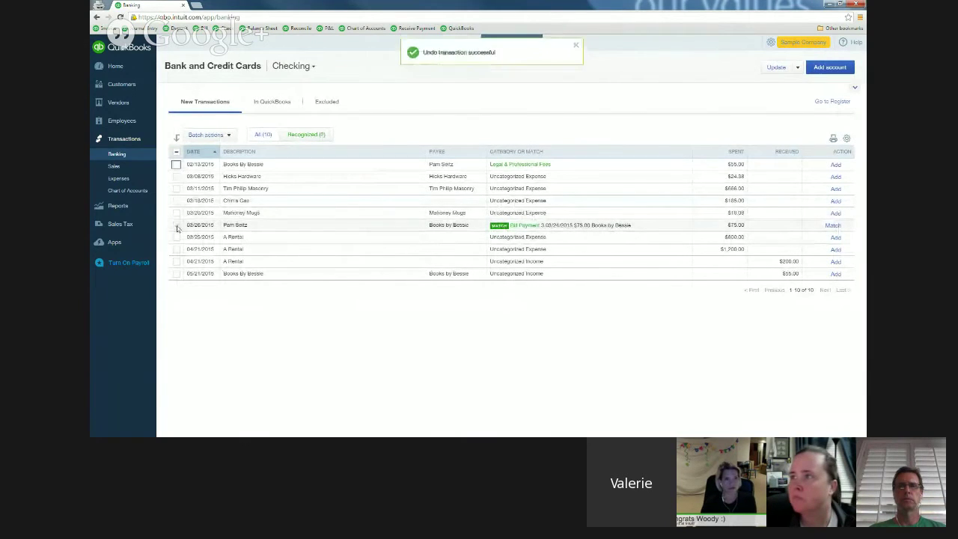
left_click(221, 134)
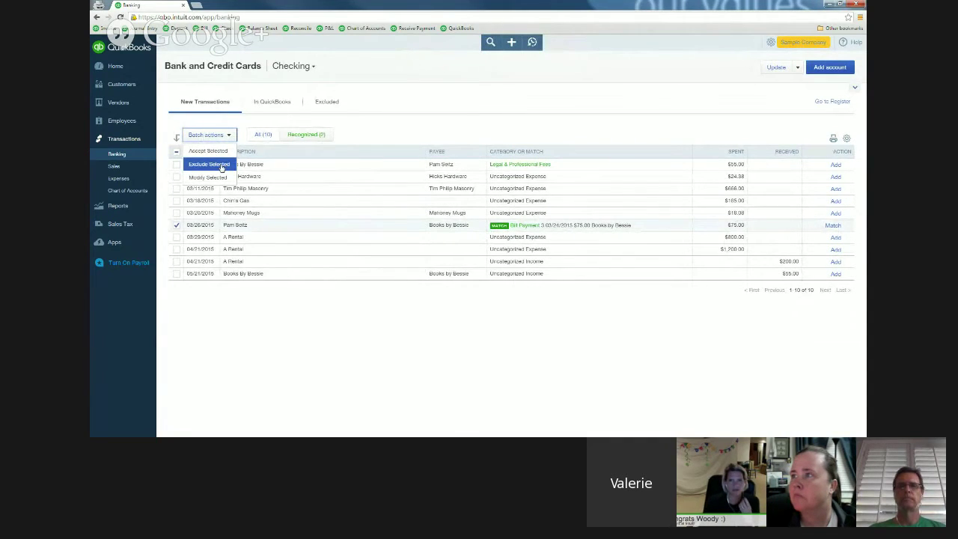
left_click(221, 167)
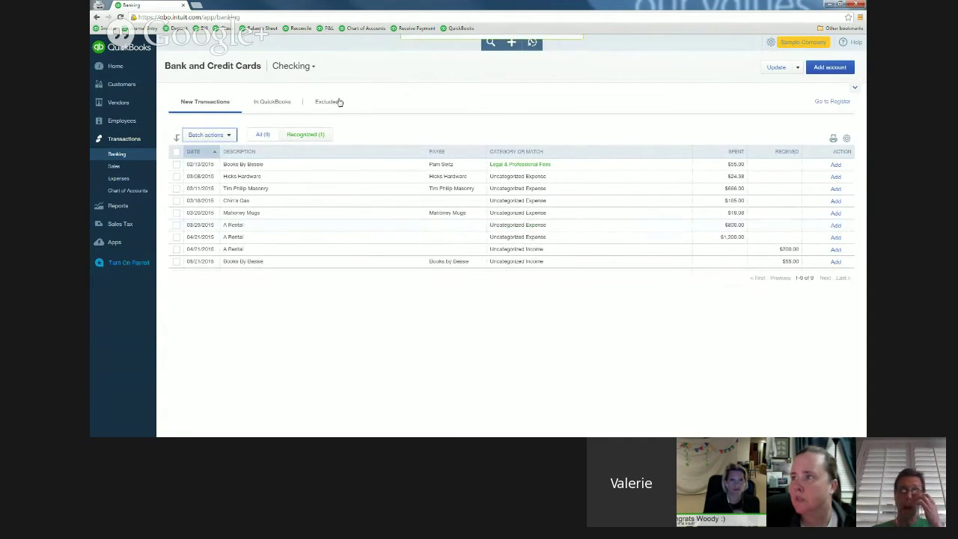
left_click(334, 103)
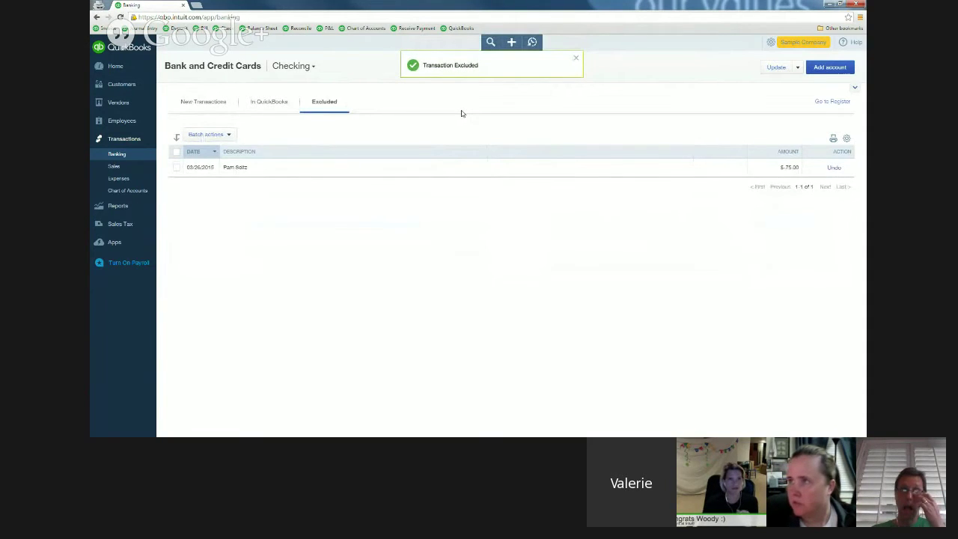
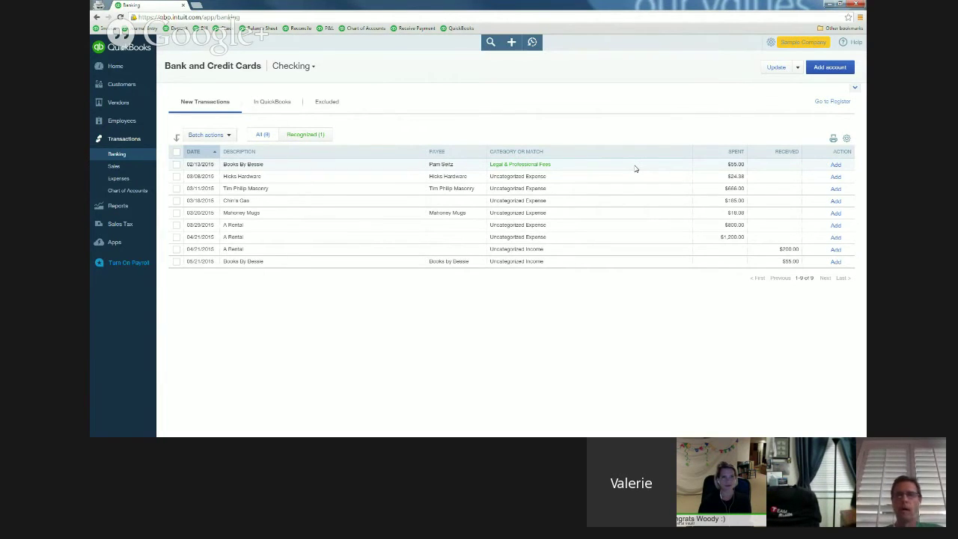
Find a match for the 02/13/2015 Books By Bessie transaction, select the $55.00 check number 12, and save the match
left_click(635, 166)
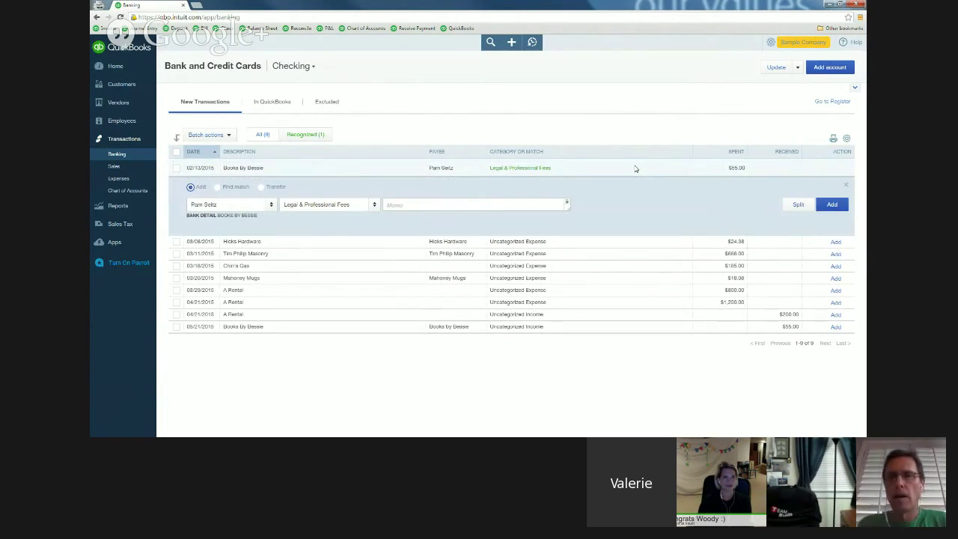
left_click(218, 188)
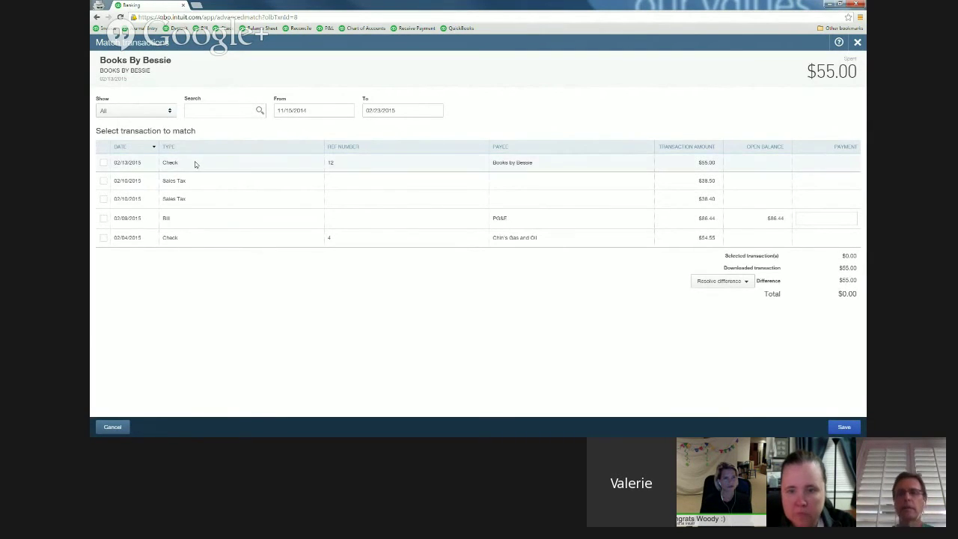
left_click(104, 163)
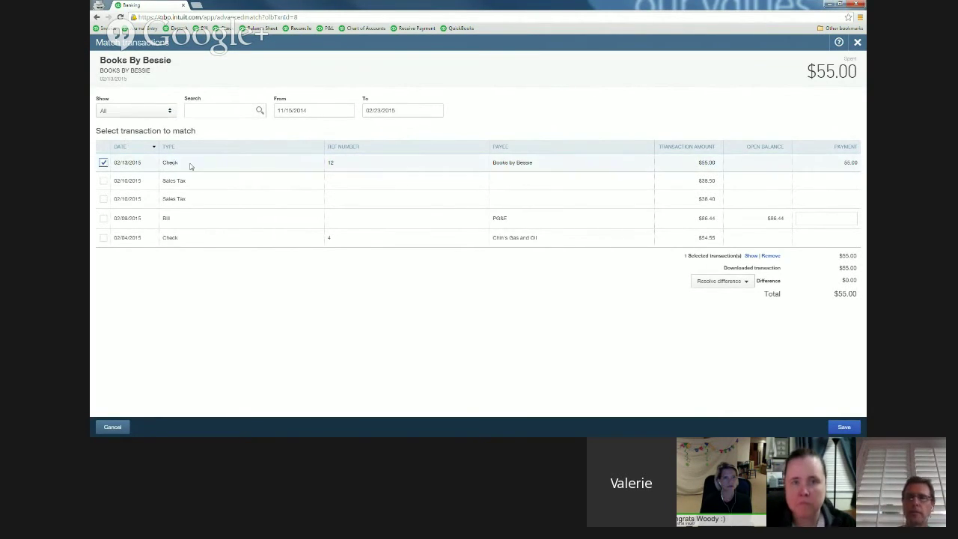
left_click(845, 428)
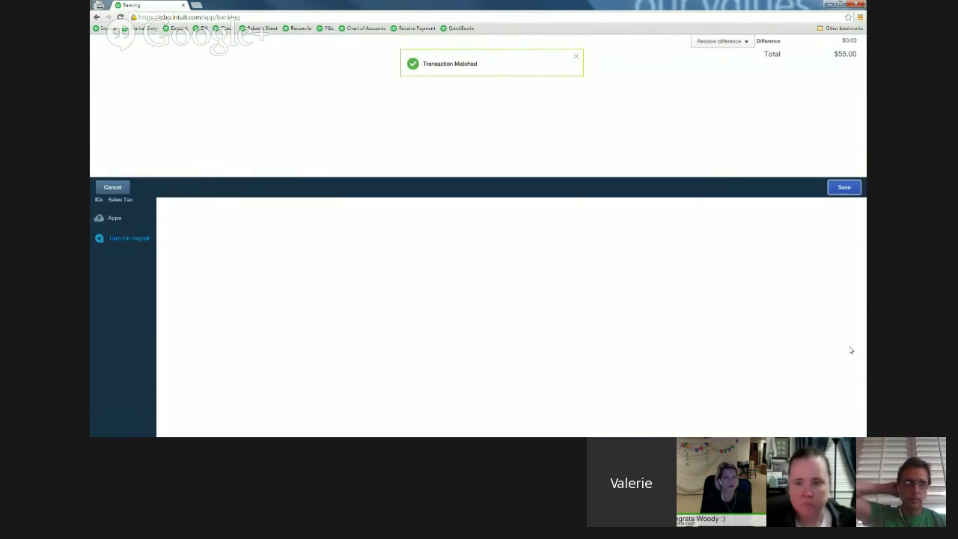
Try matching the 03/08/2015 Hicks Hardware transaction to expense number 8 and resolving the difference with a new transaction
left_click(472, 165)
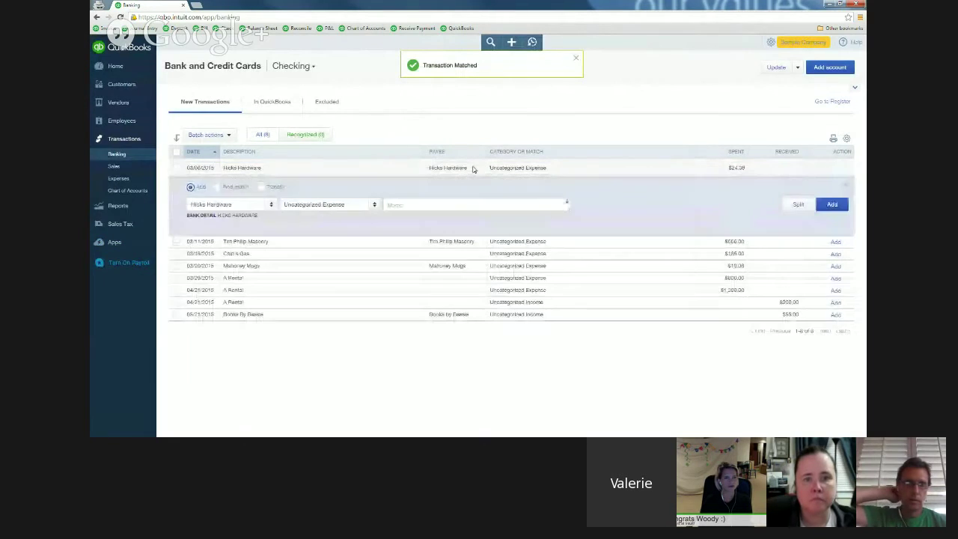
left_click(217, 186)
left_click(837, 205)
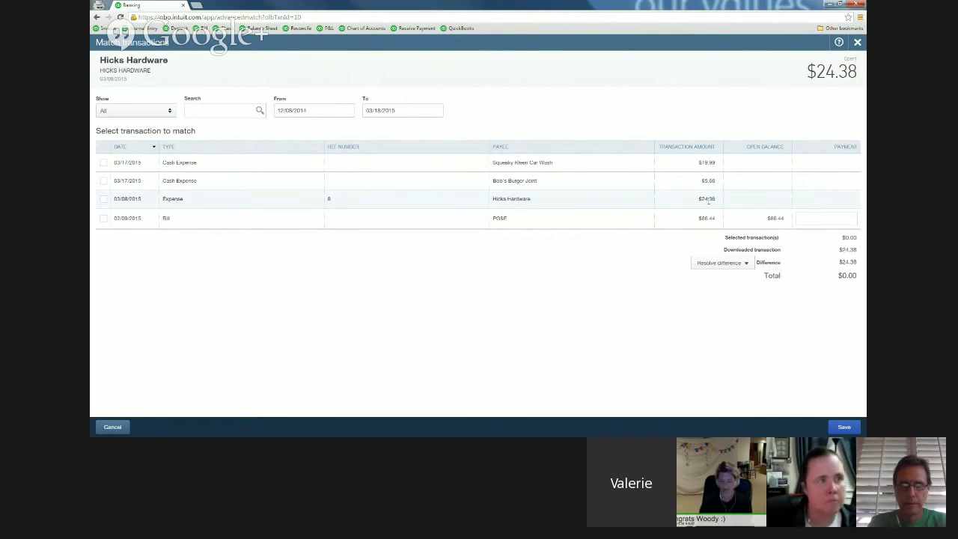
left_click(104, 199)
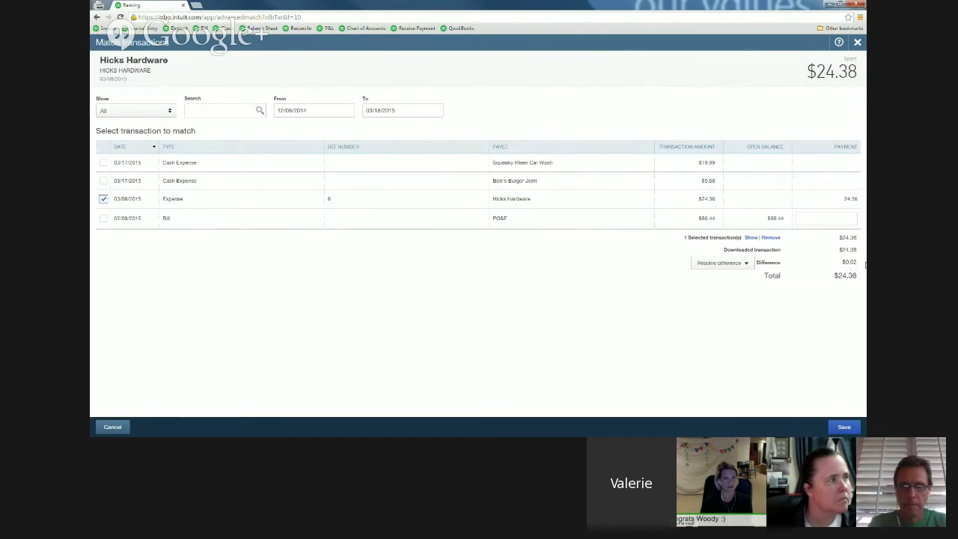
left_click(744, 265)
left_click(701, 279)
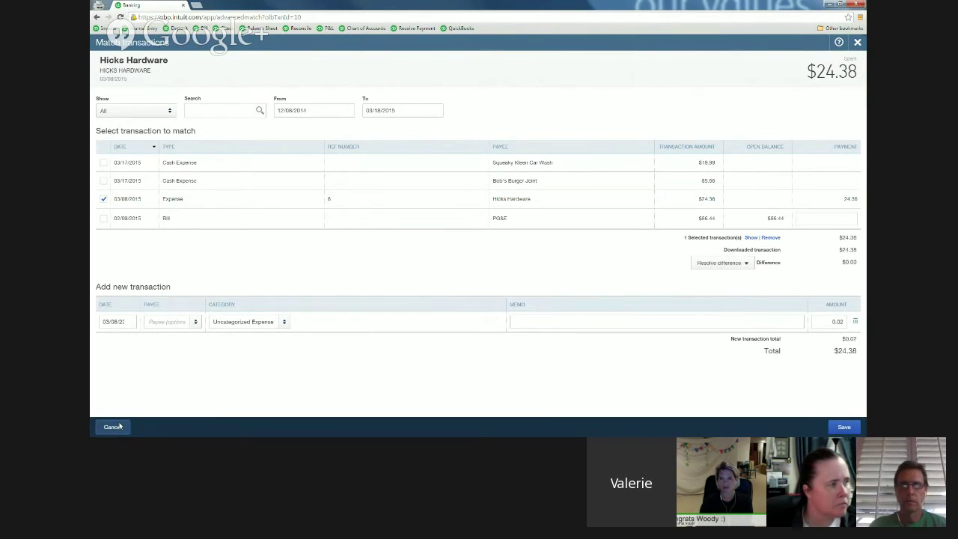
left_click(114, 426)
left_click(526, 250)
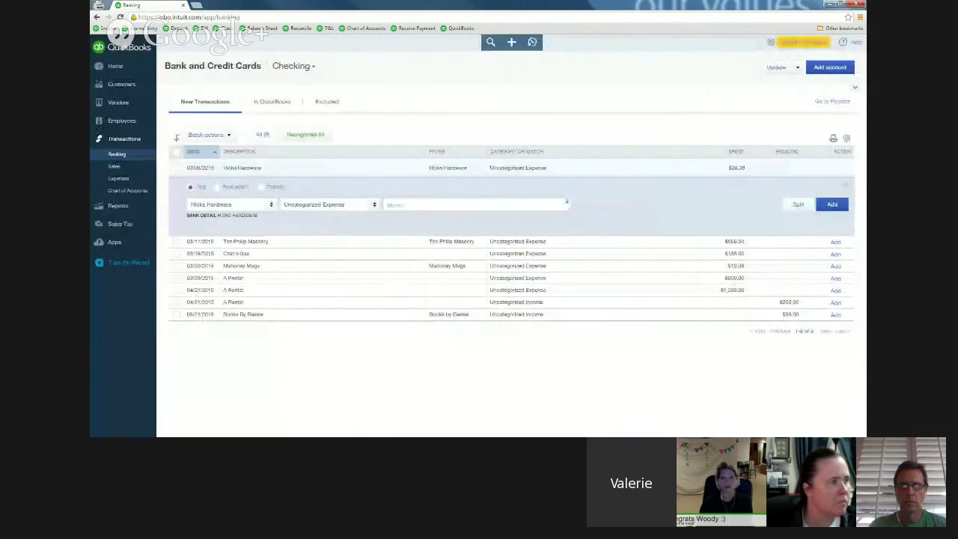
Switch to the Checking bank register window and open the 03/08/2015 Hicks Hardware expense for editing
key("alt+Tab")
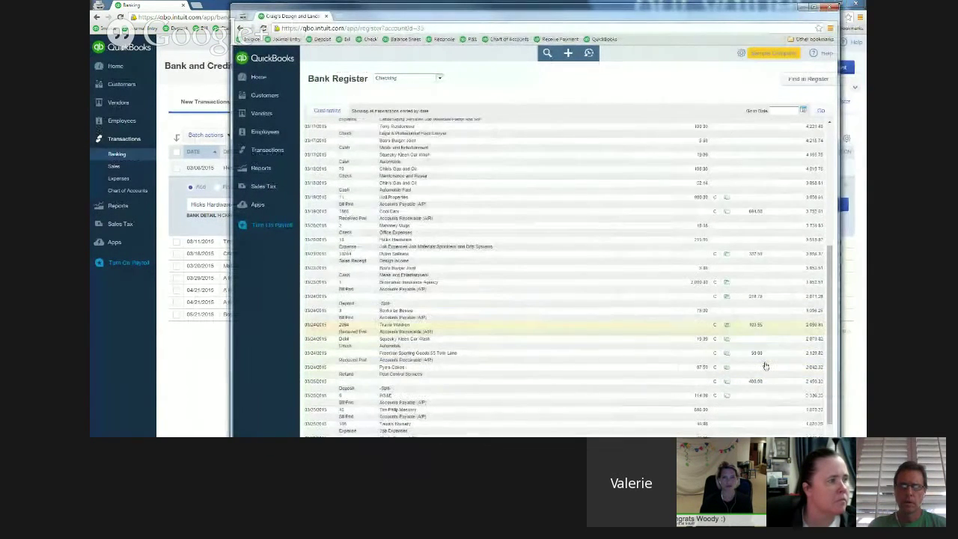
scroll(749, 351, "up", 2)
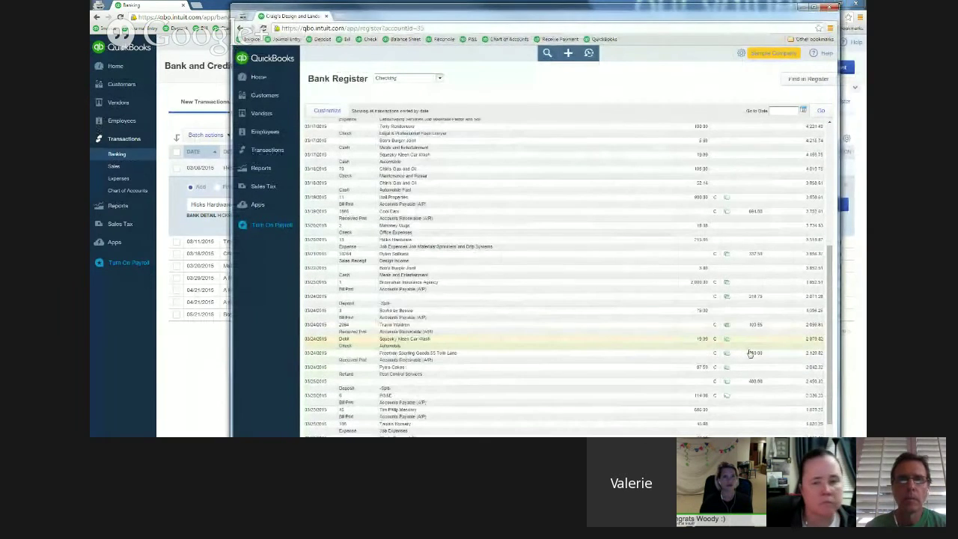
scroll(737, 305, "up", 6)
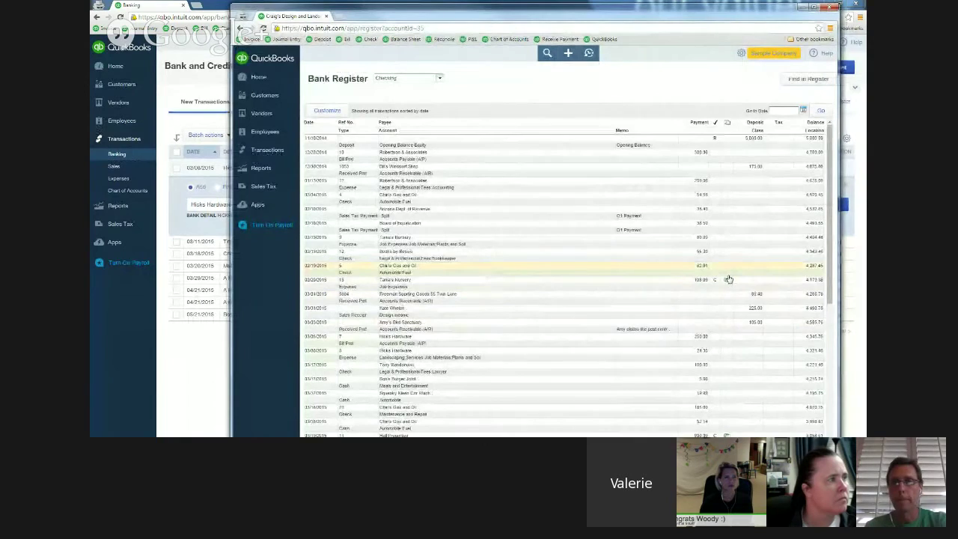
scroll(728, 279, "down", 10)
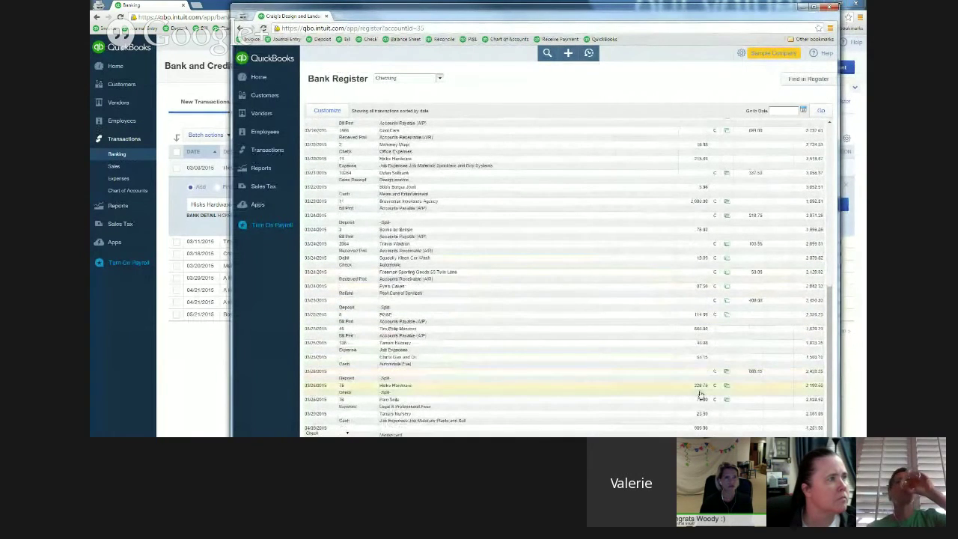
scroll(774, 279, "up", 5)
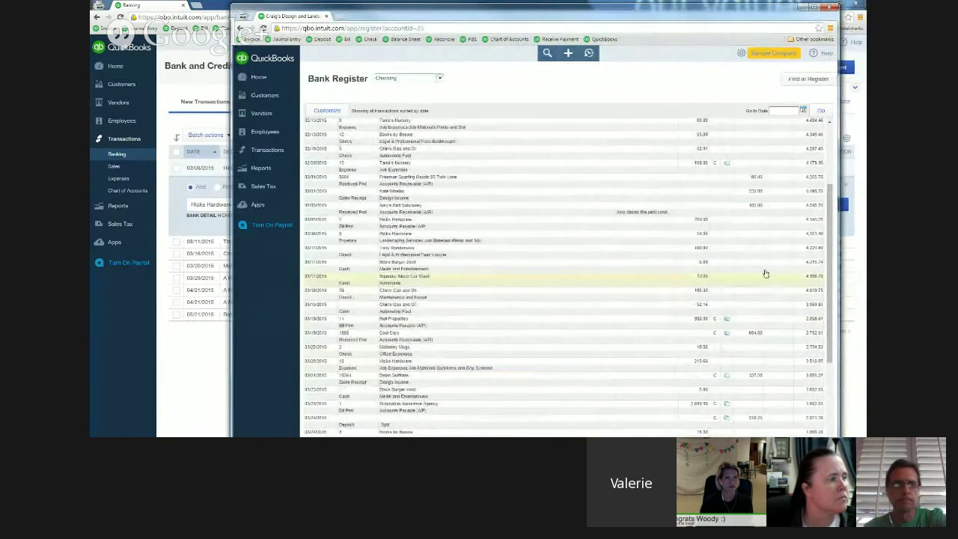
left_click(707, 237)
left_click(730, 254)
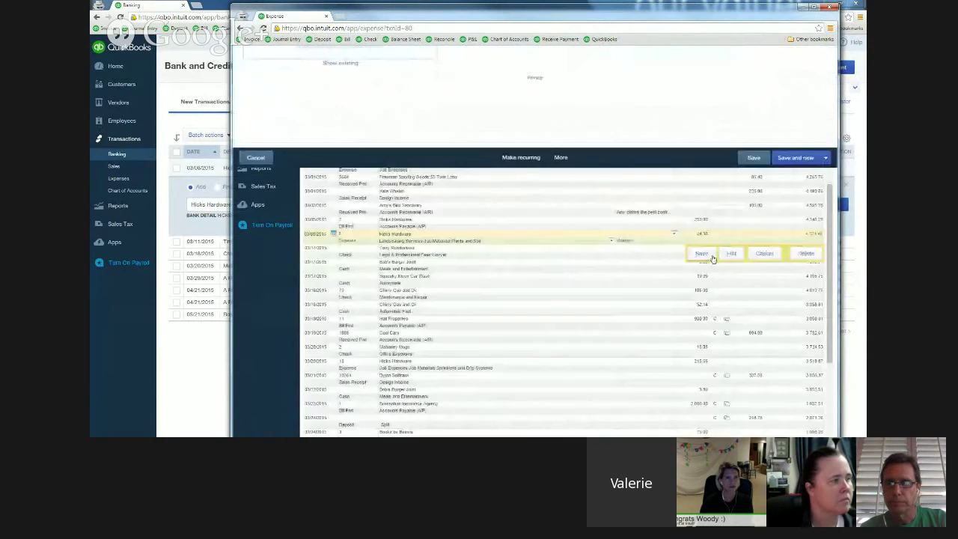
Set the line amount of the Hicks Hardware expense to 24.38 and save the expense
left_click(686, 190)
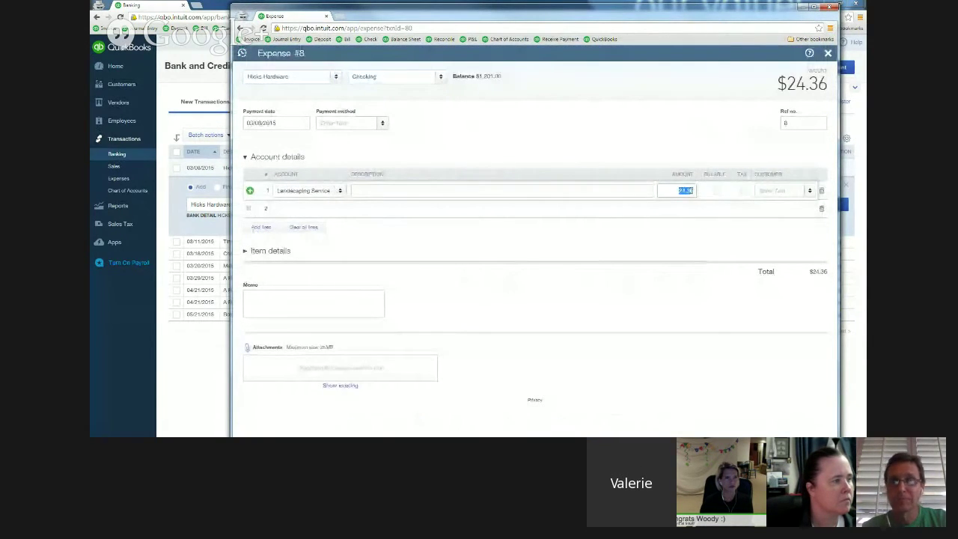
key("BackSpace")
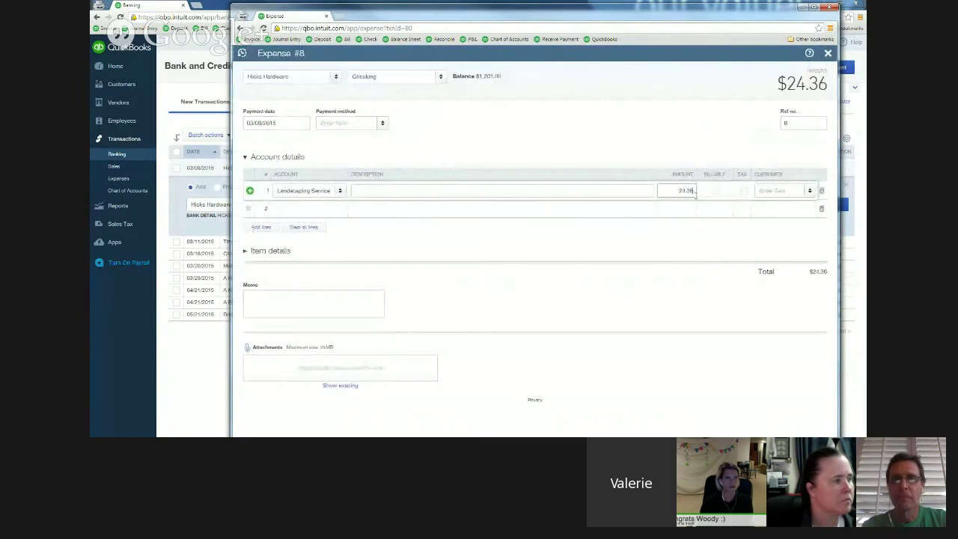
double_click(622, 18)
left_click(723, 349)
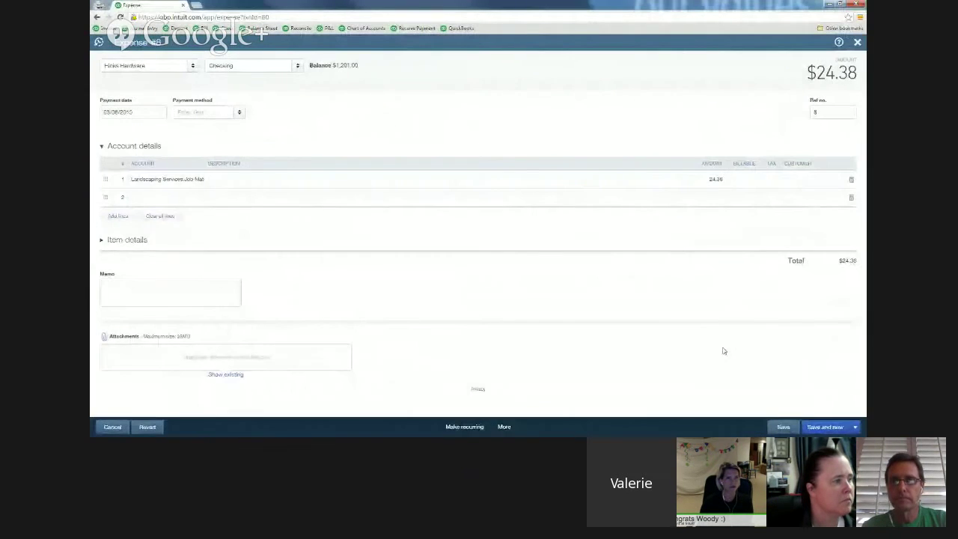
left_click(783, 427)
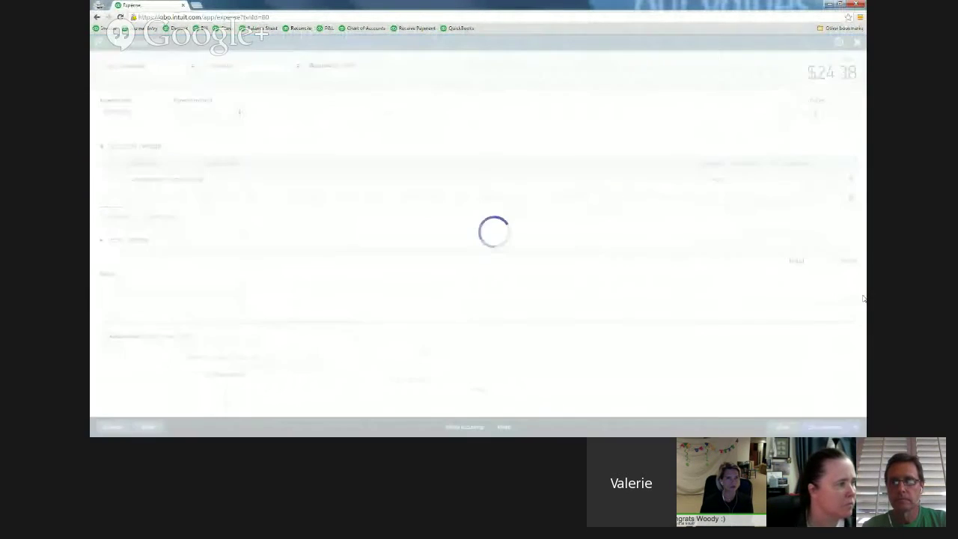
Return to the new bank transactions and match the 03/08/2015 Hicks Hardware entry to the $24.38 expense
left_click_drag(760, 11, 866, 15)
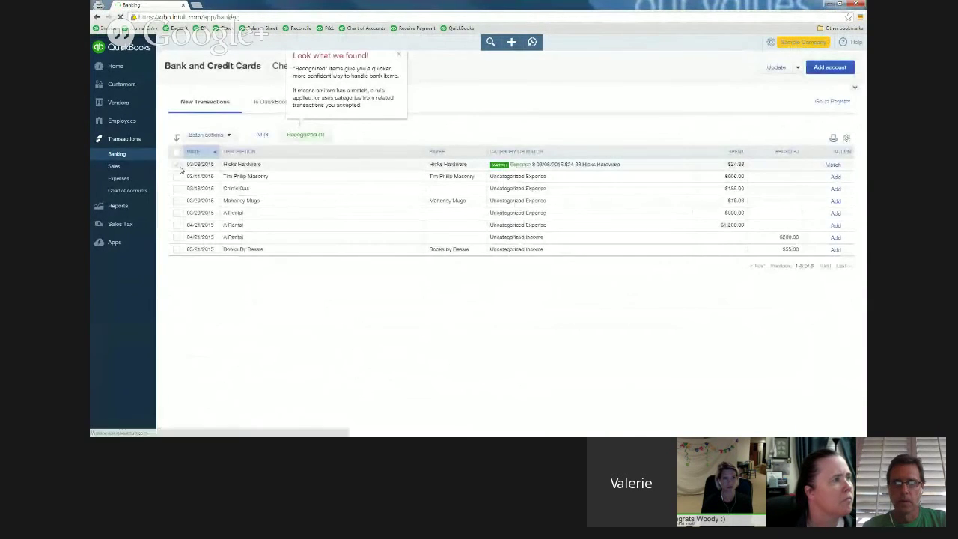
left_click(177, 165)
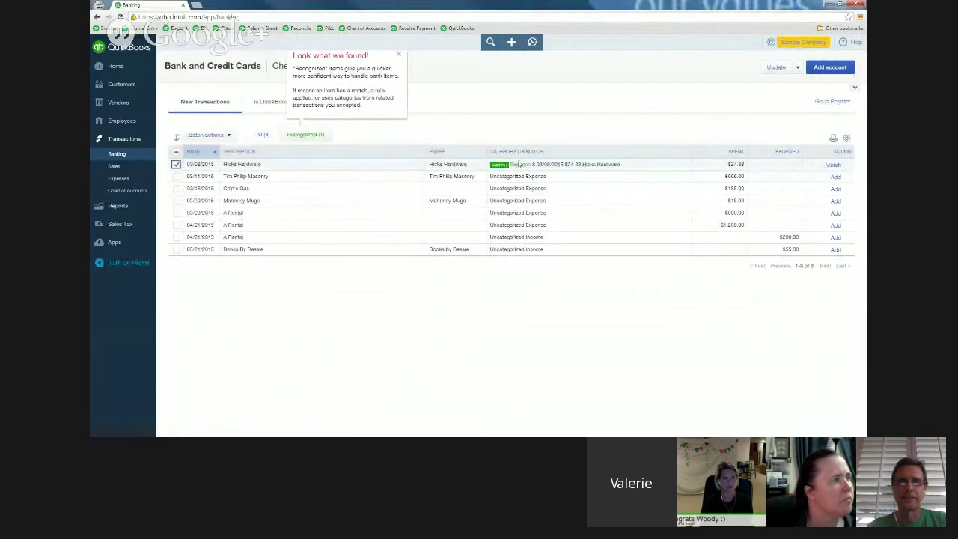
left_click(834, 164)
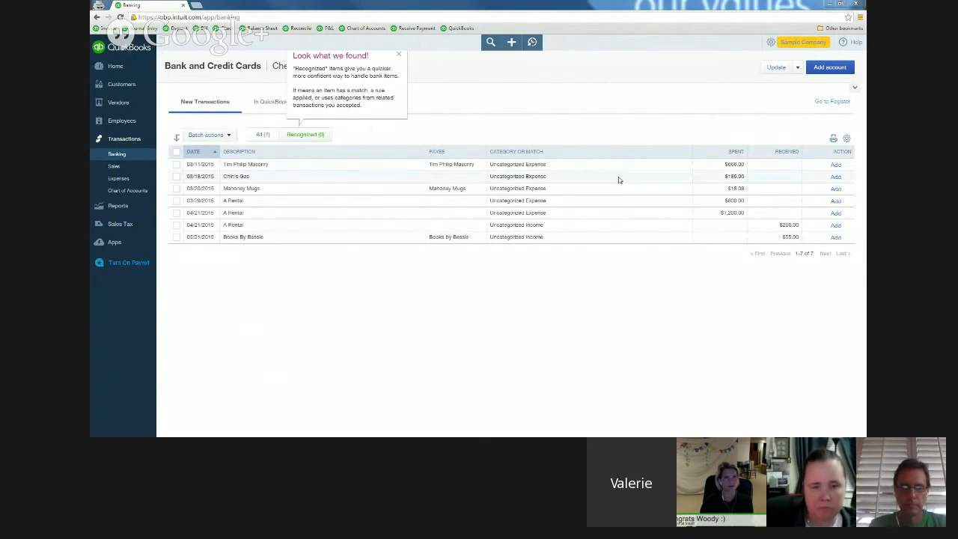
Find a match for the $666.00 Tim Philip Masonry transaction and extend the search's end date to 04/21/2015
left_click(554, 163)
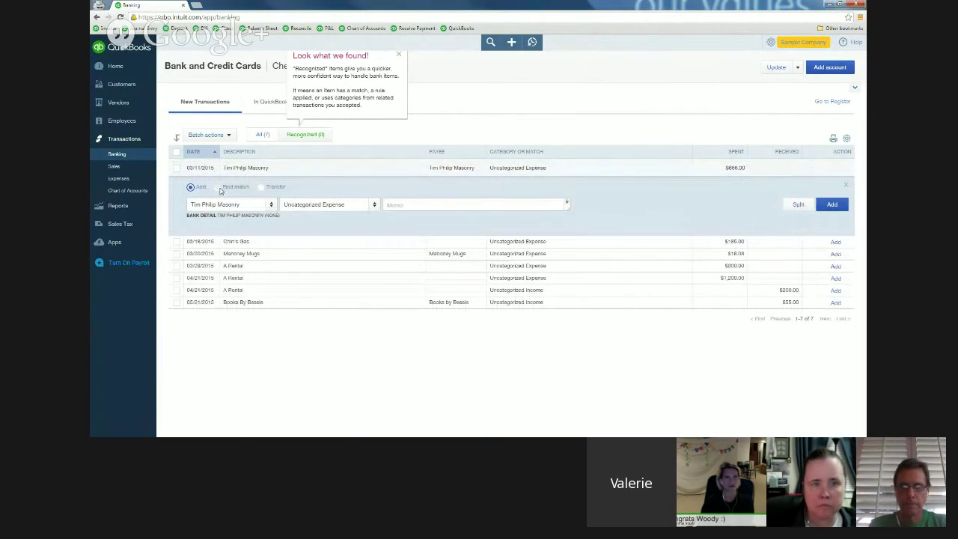
left_click(226, 188)
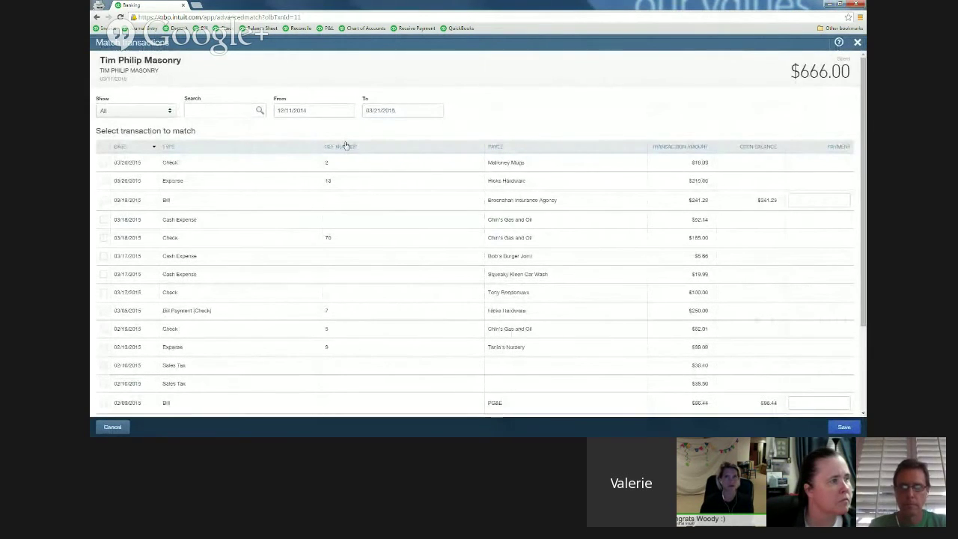
scroll(864, 251, "down", 2)
scroll(409, 137, "up", 2)
left_click(411, 111)
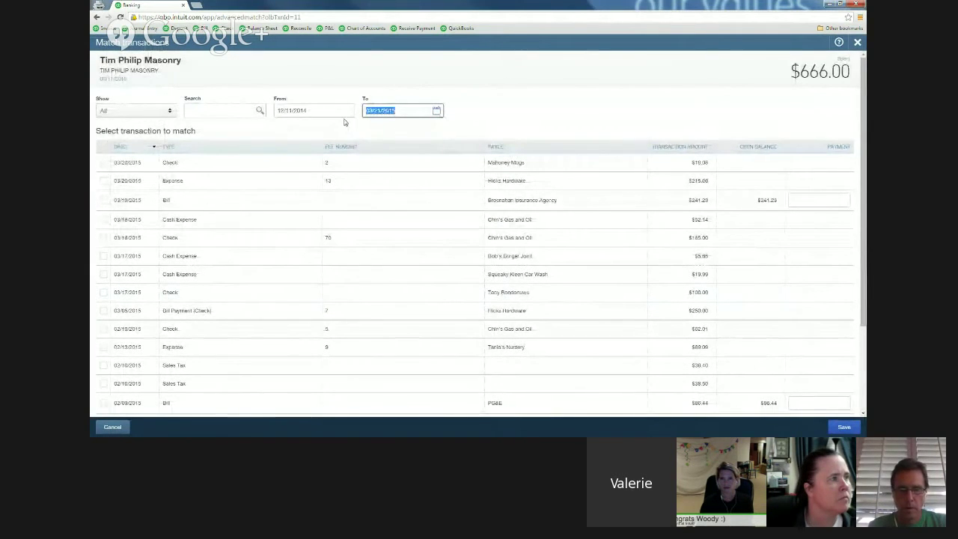
left_click(437, 111)
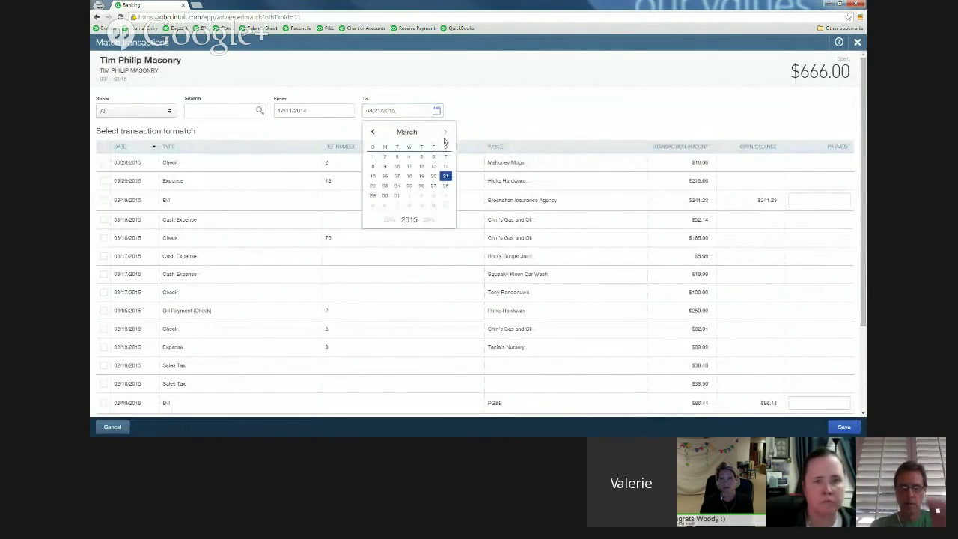
left_click(446, 132)
left_click(399, 186)
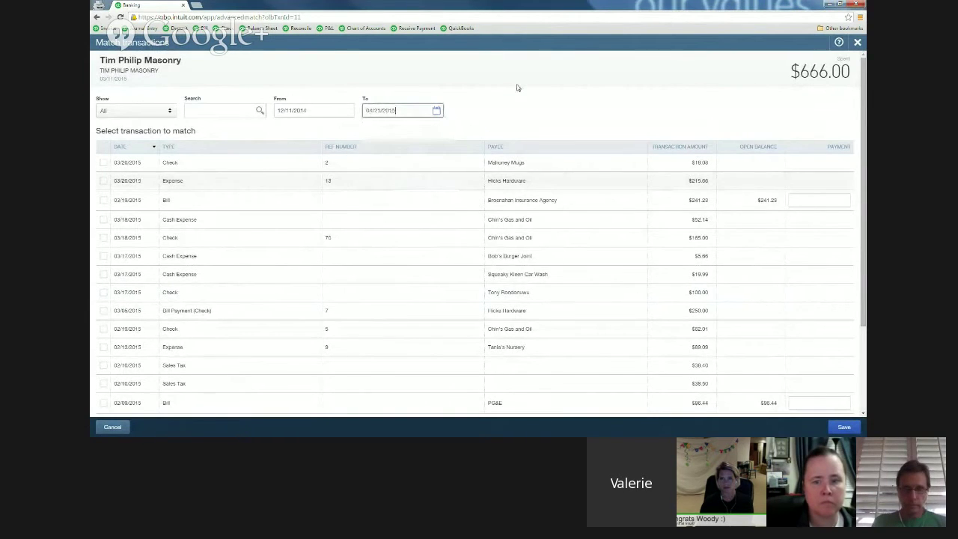
Select the 03/25/2015 Tim Philip Masonry bill payment number 45 and save it as the match
scroll(686, 244, "down", 1)
scroll(681, 247, "down", 2)
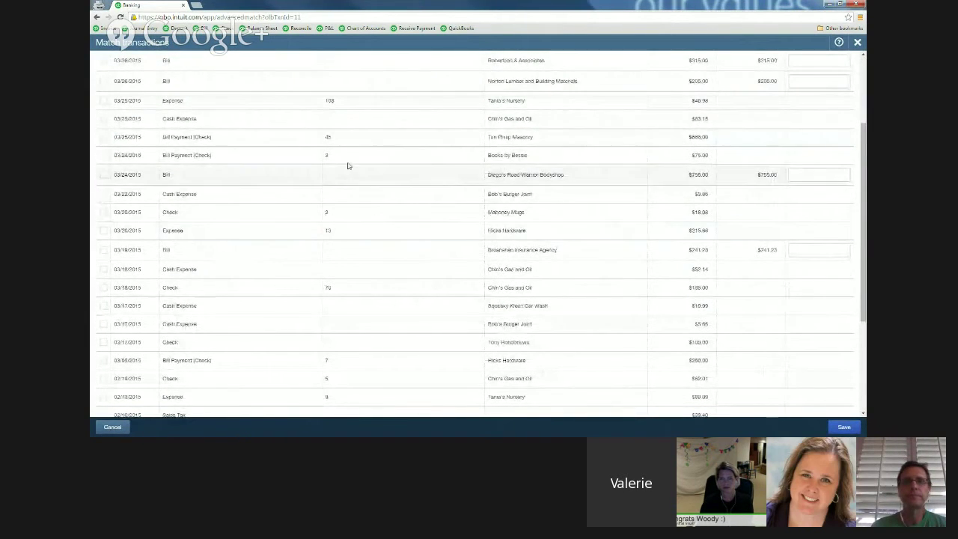
scroll(217, 158, "up", 2)
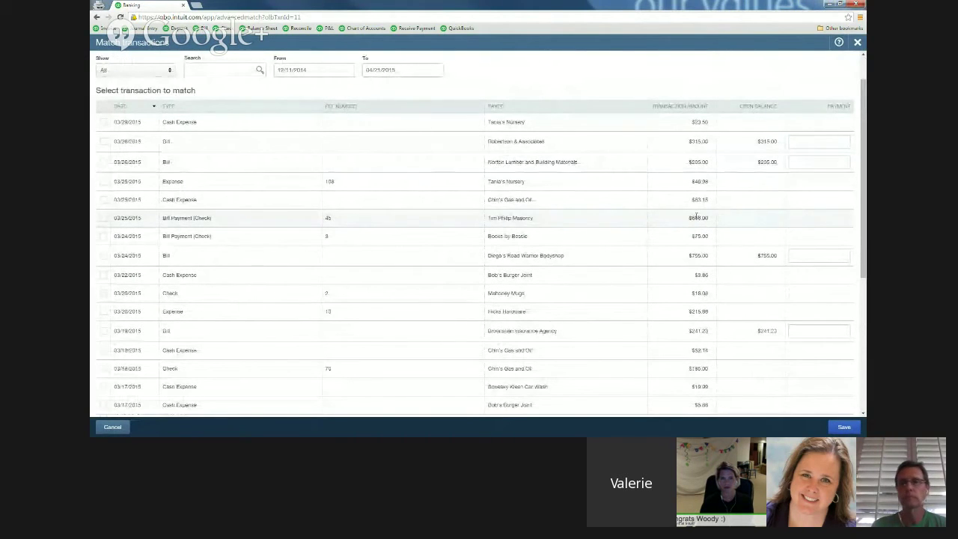
left_click(102, 218)
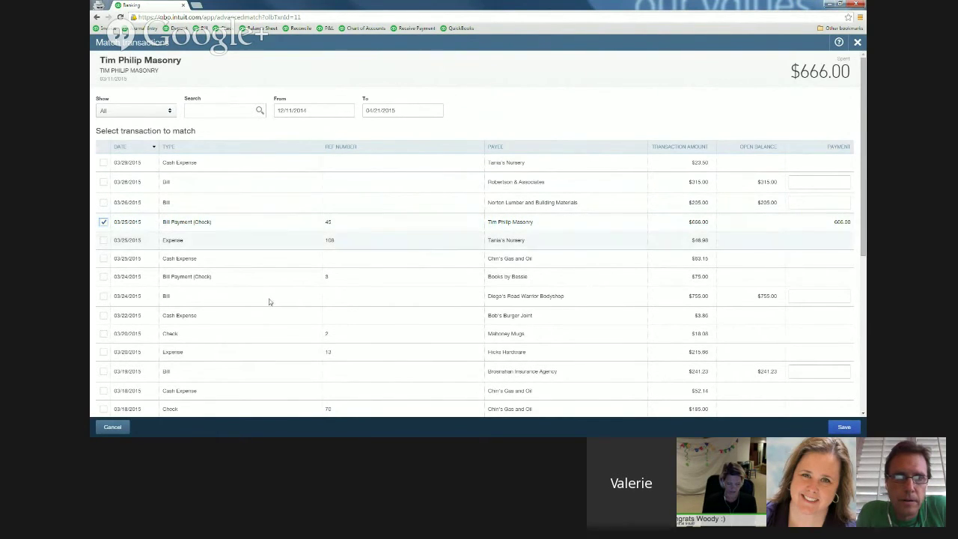
left_click(844, 426)
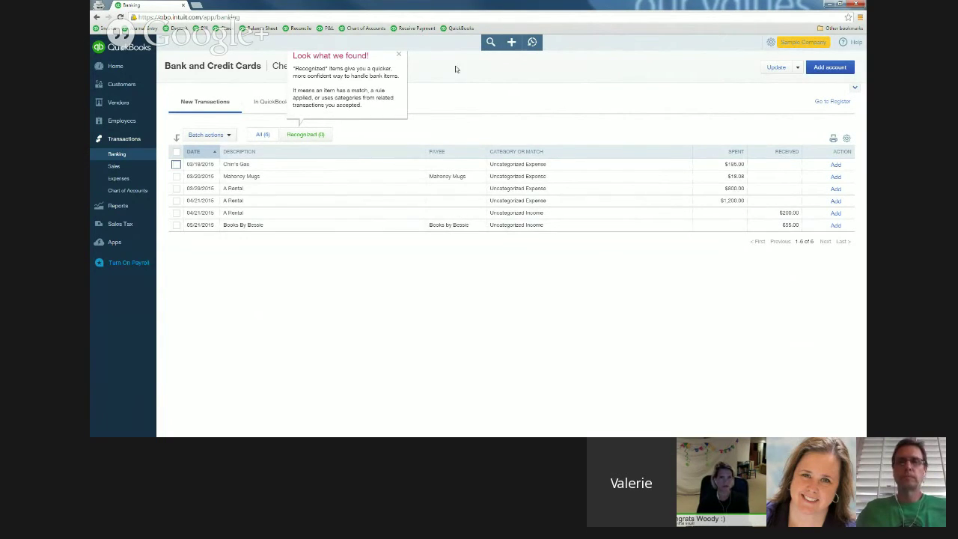
Categorize the 03/18/2015 Chin's Gas transaction as Utilities:Gas and Electric and add it to the books
left_click(400, 55)
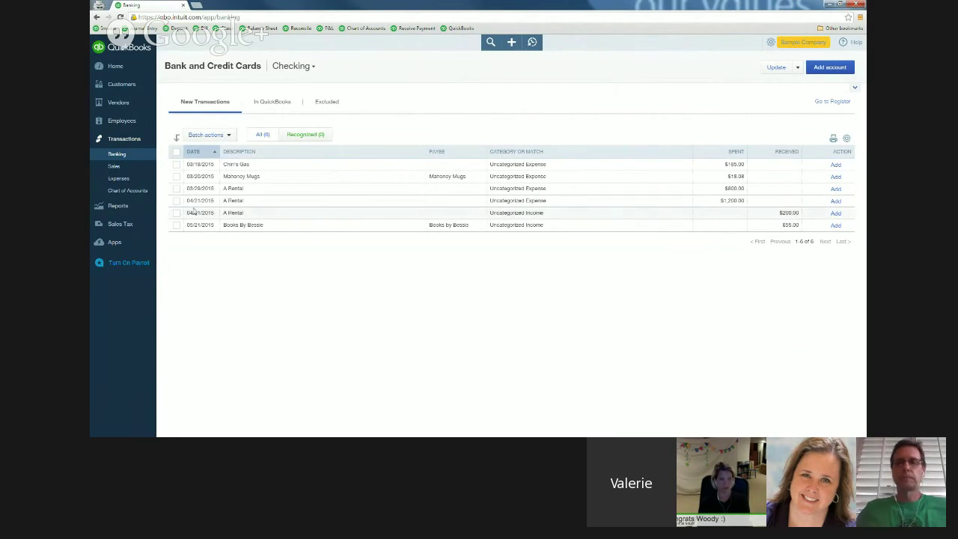
left_click(543, 167)
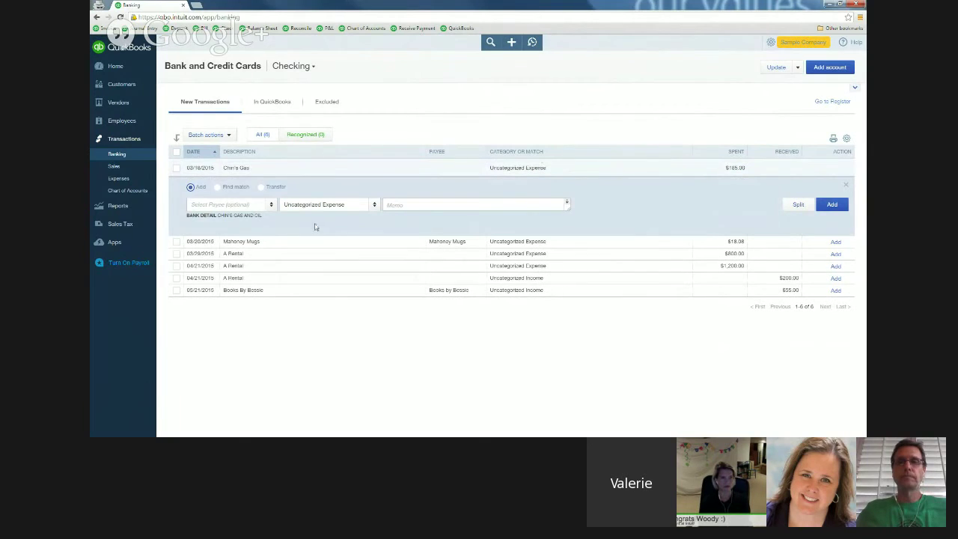
left_click(374, 207)
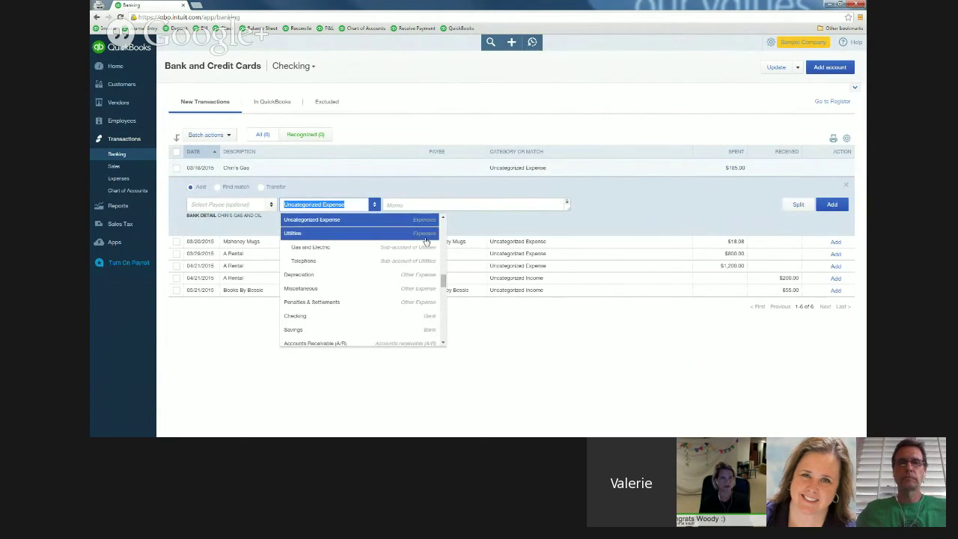
left_click(329, 247)
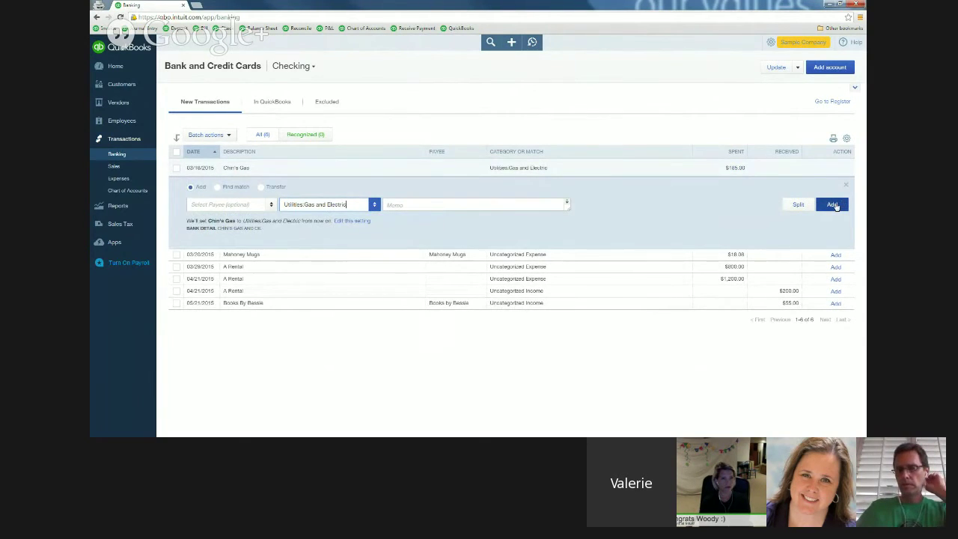
left_click(833, 205)
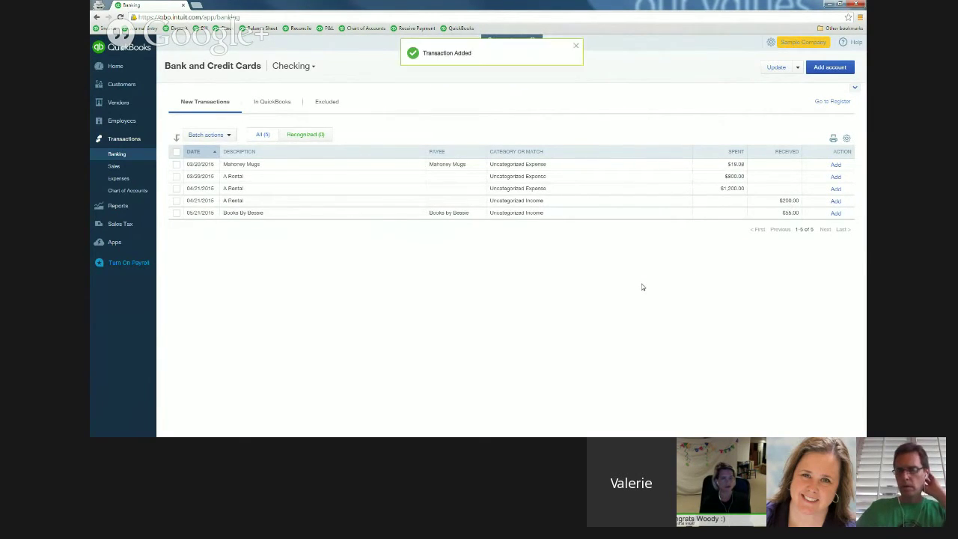
Categorize the 03/20/2015 Mahoney Mugs transaction as Purchases and add it to the books
left_click(524, 164)
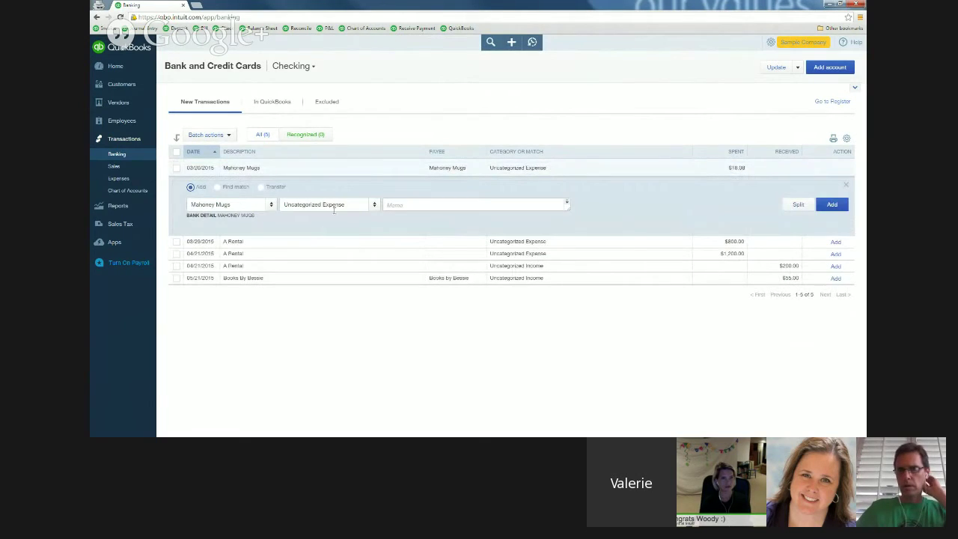
left_click(376, 207)
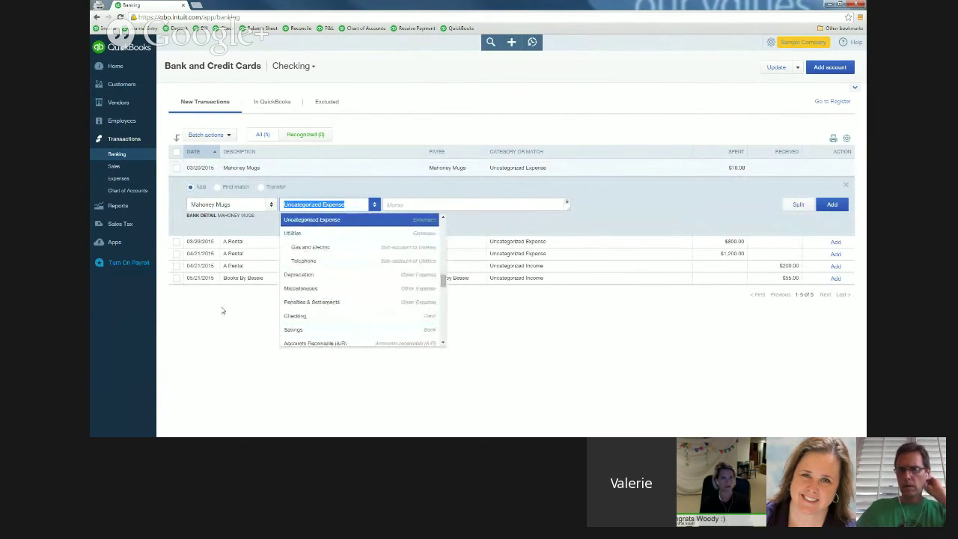
scroll(382, 282, "up", 2)
scroll(382, 282, "up", 2)
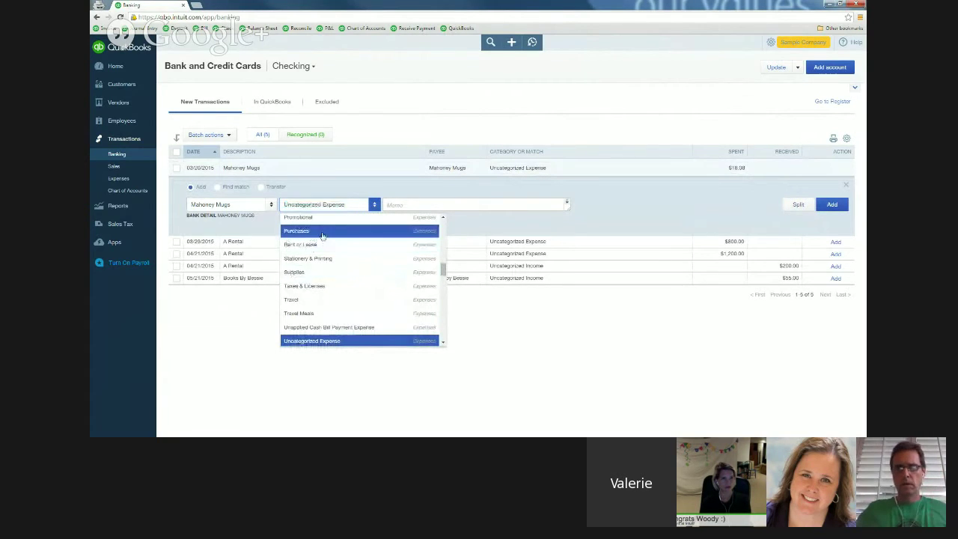
left_click(314, 235)
left_click(831, 208)
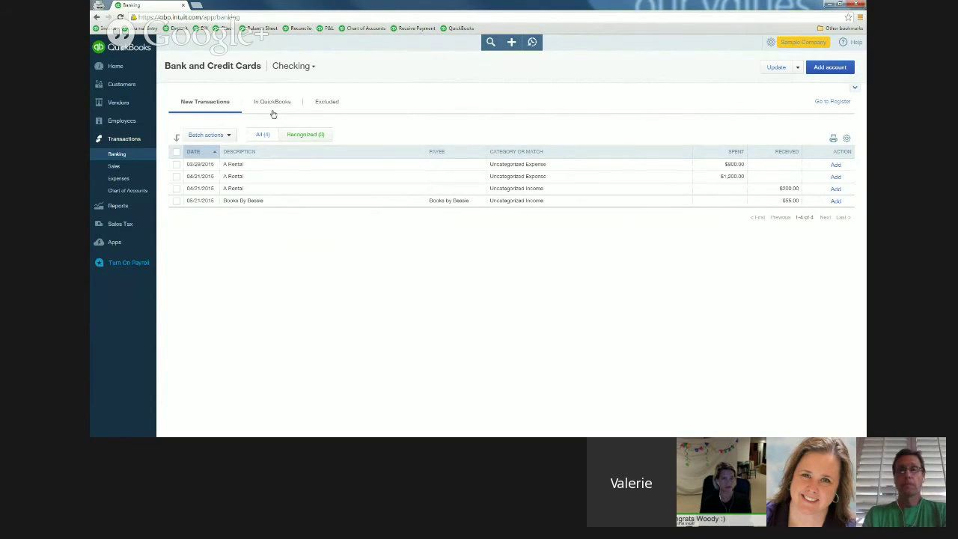
Examine the split form and the payee choices for the 03/29/2015 A Rental transaction of $800.00
left_click(480, 165)
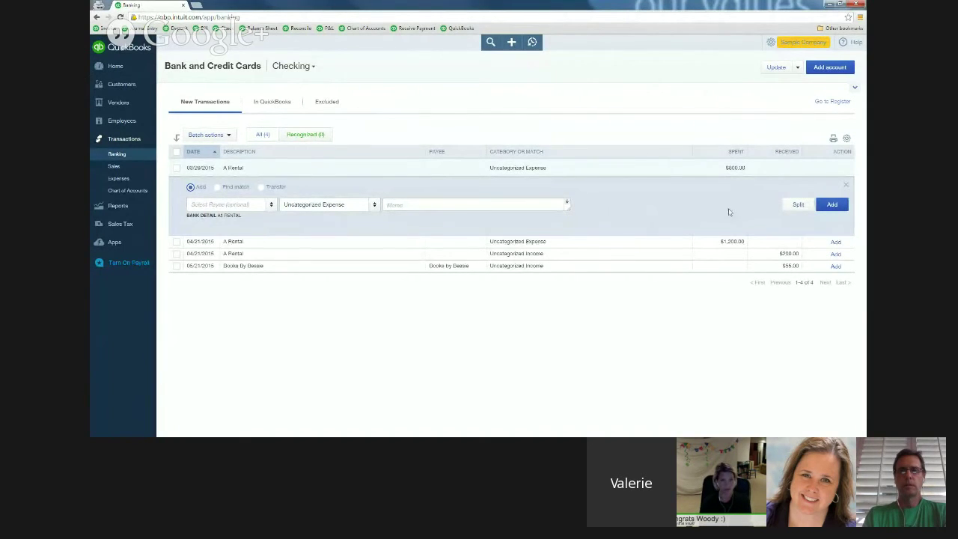
left_click(798, 204)
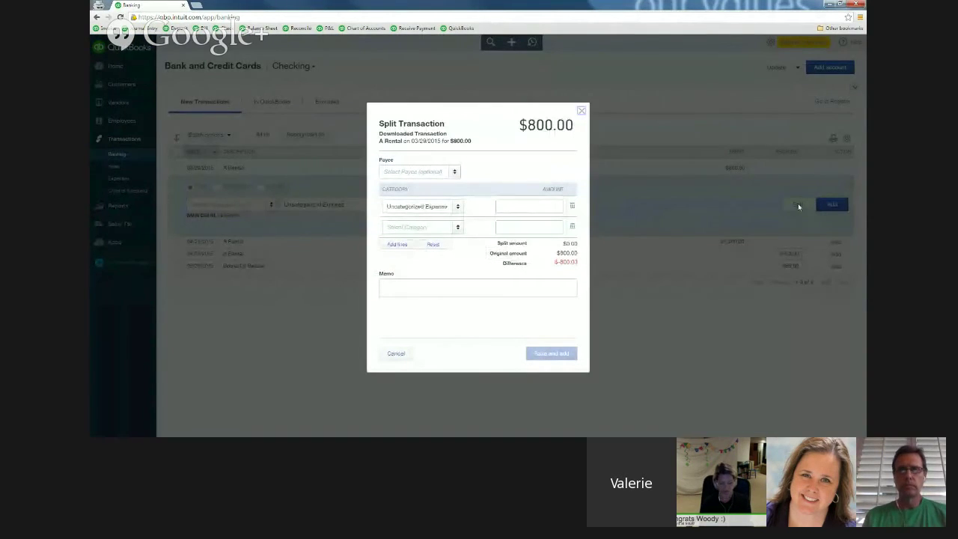
left_click(395, 354)
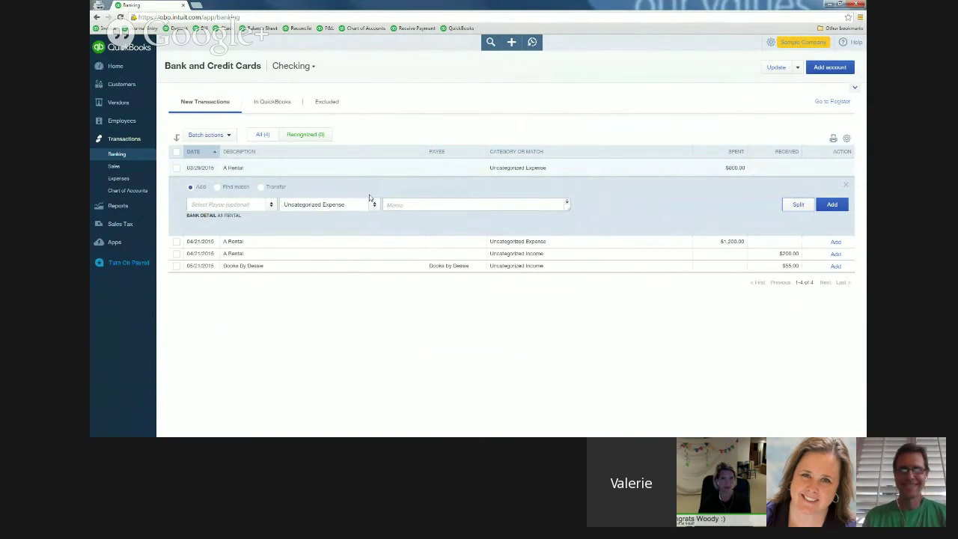
left_click(271, 205)
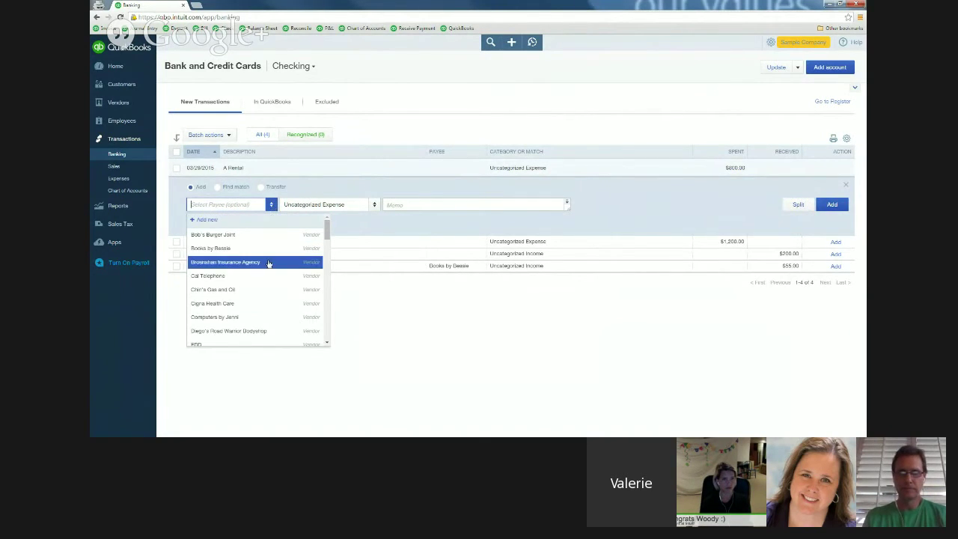
scroll(279, 313, "down", 1)
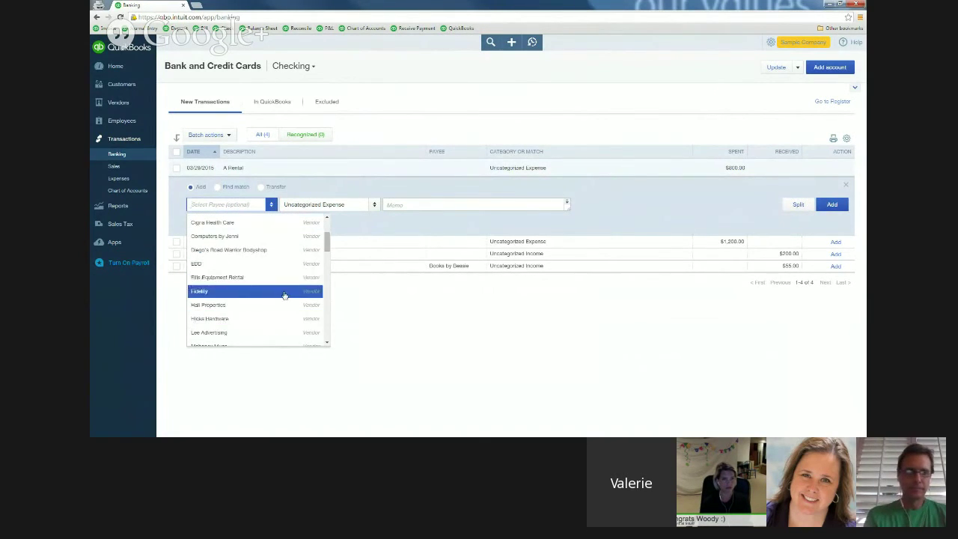
left_click(357, 182)
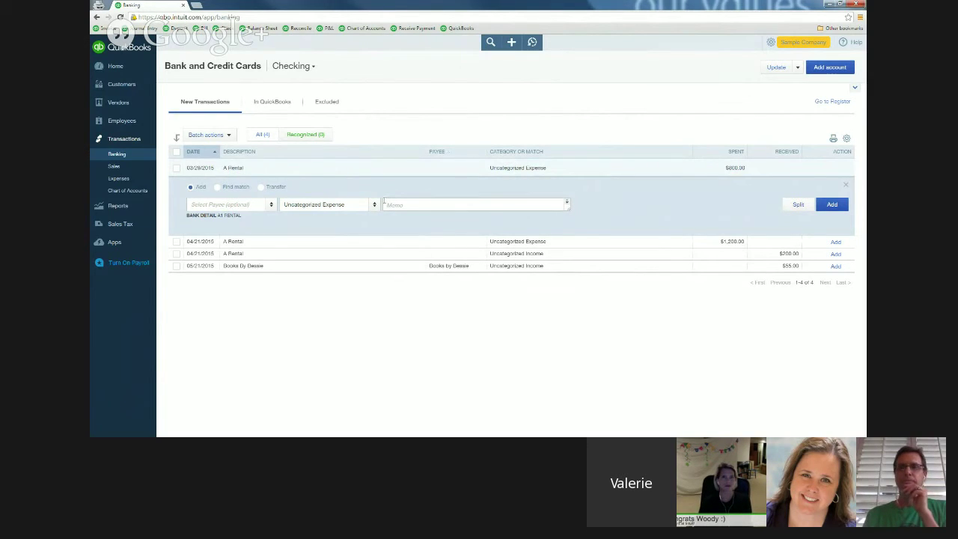
Set the category of the $800.00 A Rental transaction to Job Expenses:Equipment Rental
left_click(376, 205)
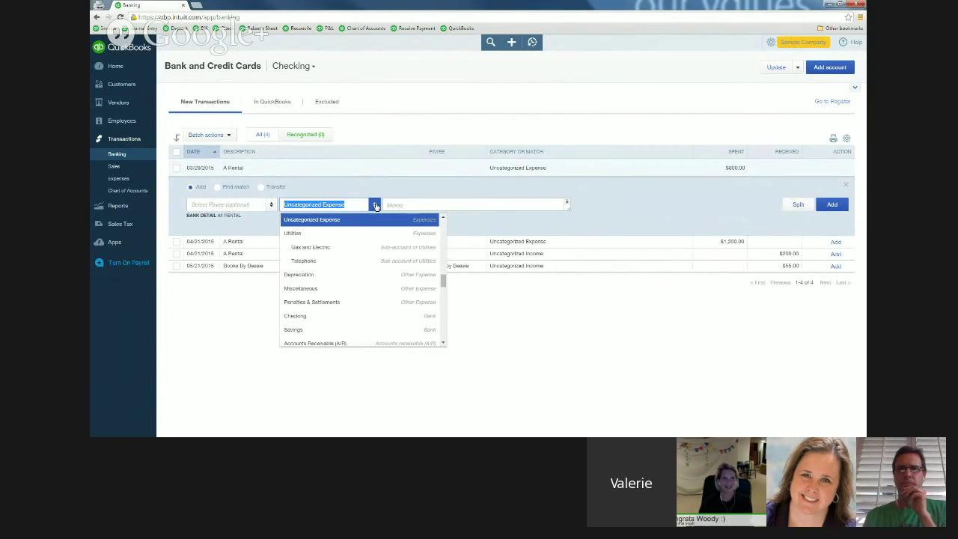
type("Eqip")
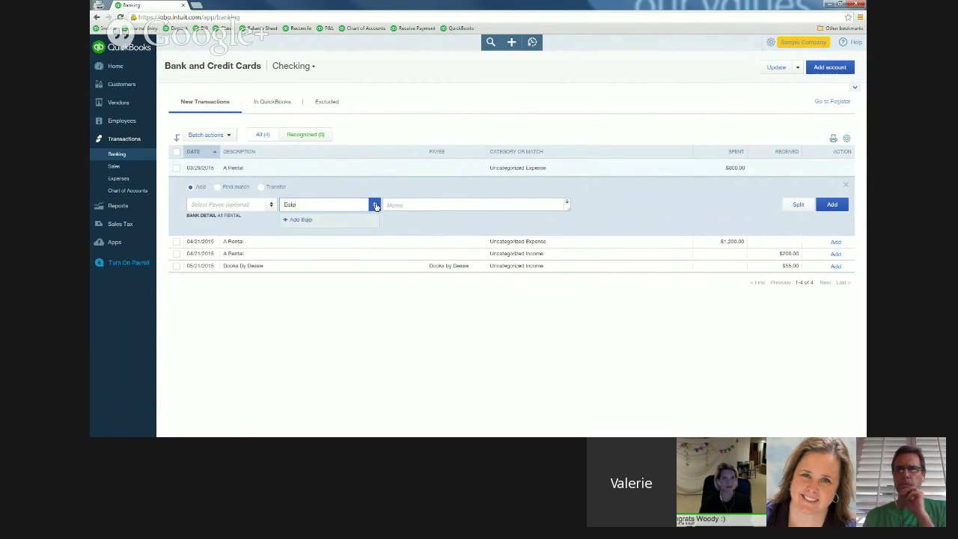
key("BackSpace")
key("BackSpace")
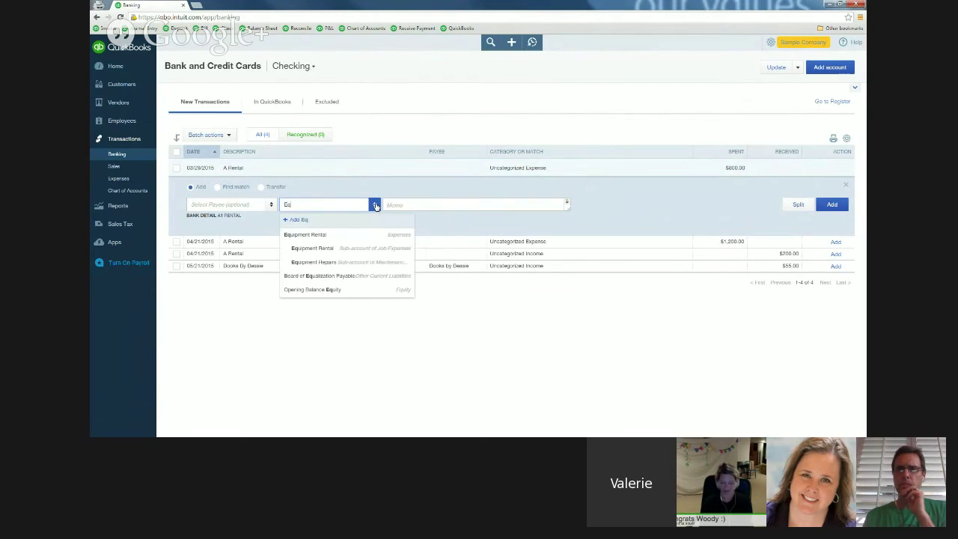
left_click(374, 251)
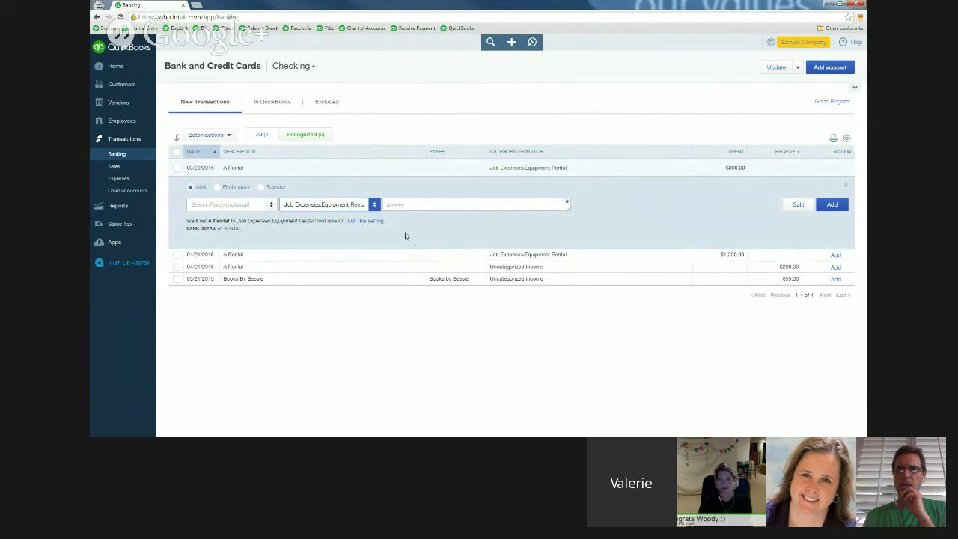
Create a custom rule from the A Rental category setting, name it A Rental Rental and limit it to the Checking account
left_click(357, 223)
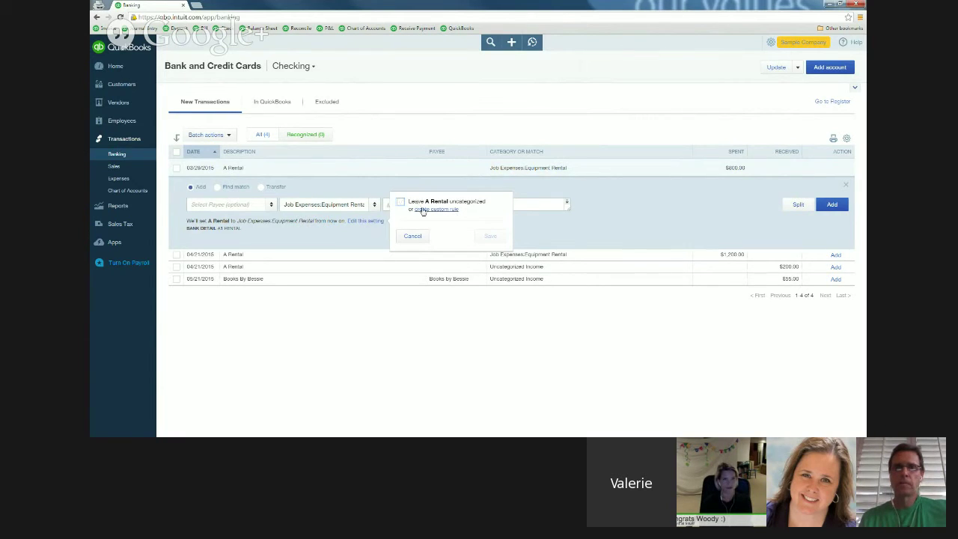
left_click(424, 210)
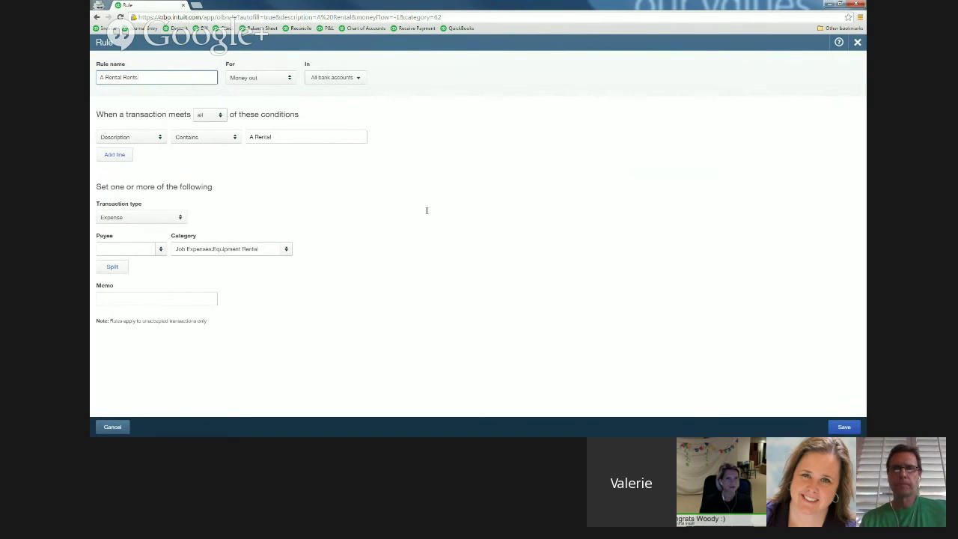
type("al")
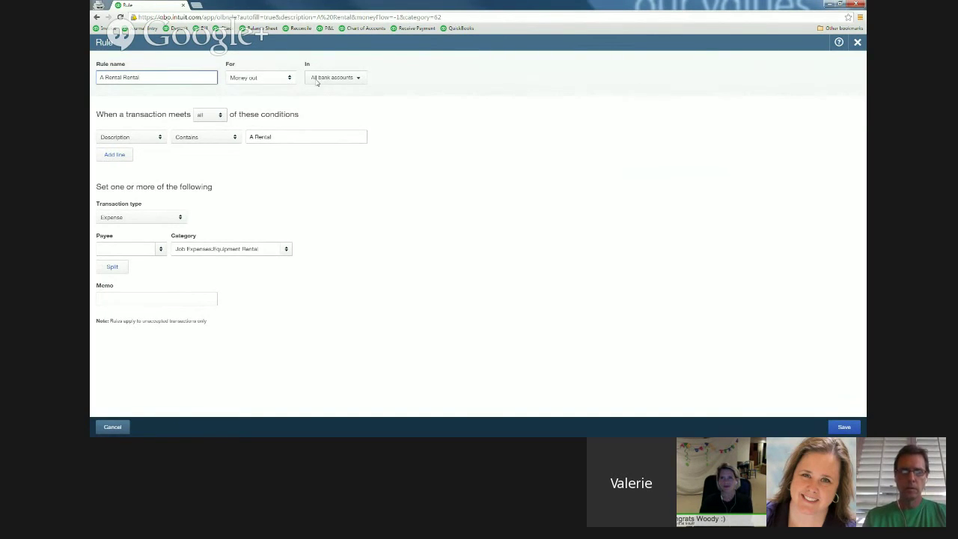
left_click(350, 78)
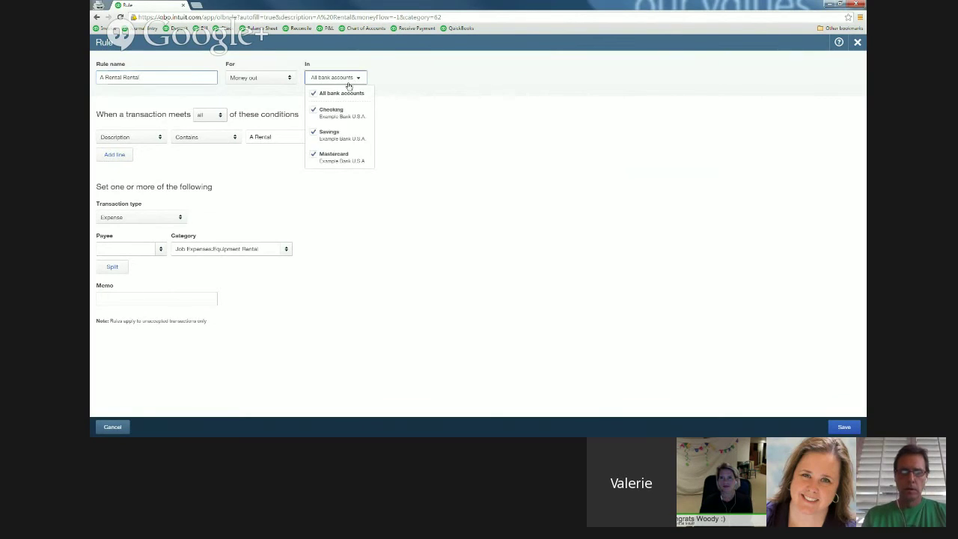
left_click(329, 135)
left_click(313, 154)
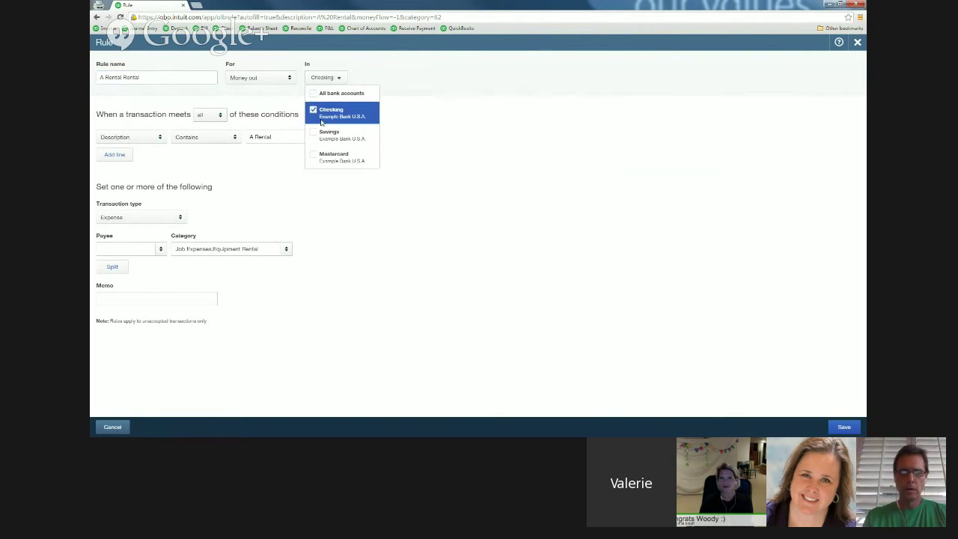
left_click(433, 113)
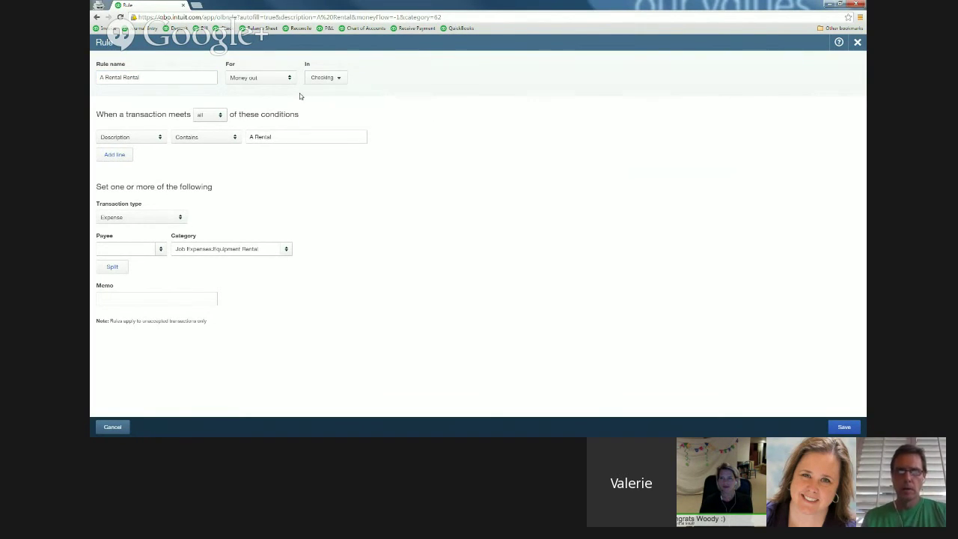
Add a second condition to the rule requiring that the amount is greater than 1000
left_click(219, 117)
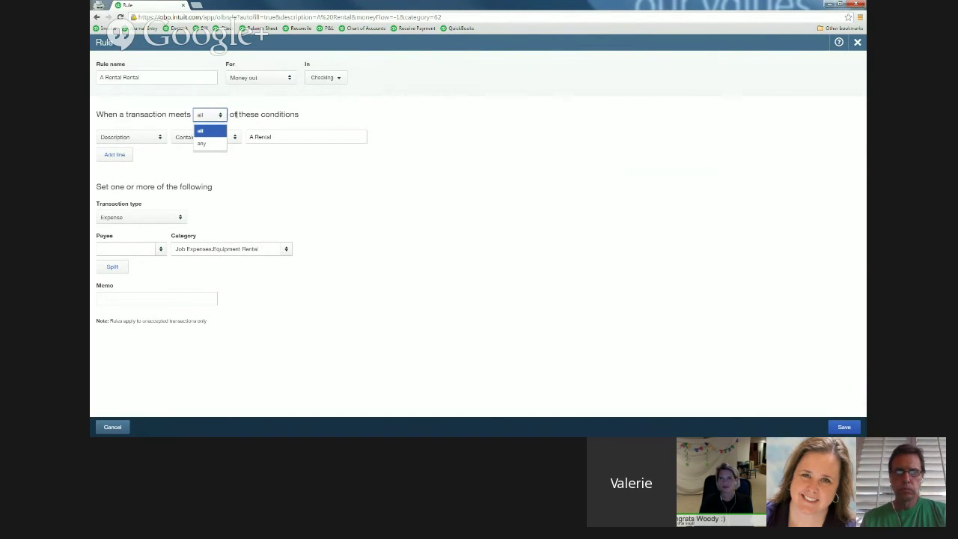
left_click(235, 114)
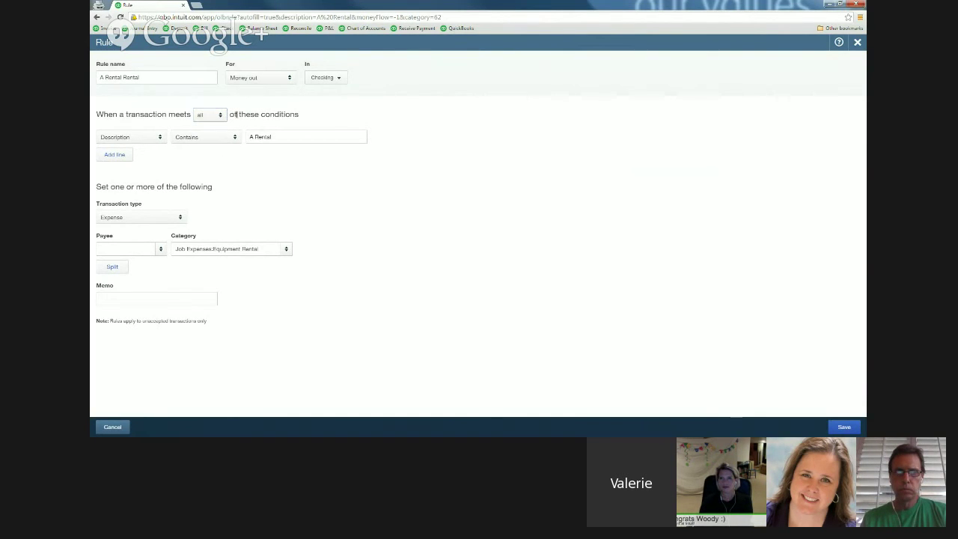
left_click(125, 155)
left_click(174, 157)
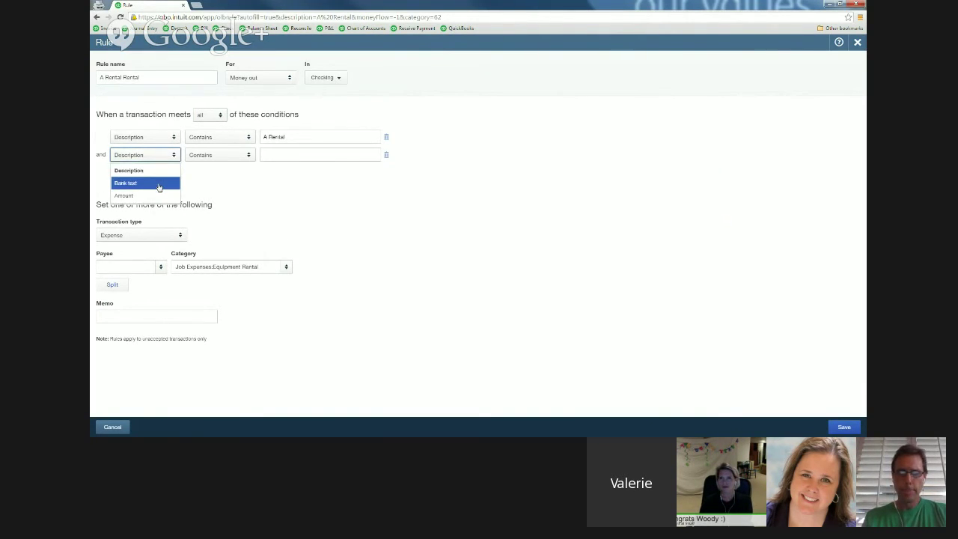
left_click(369, 203)
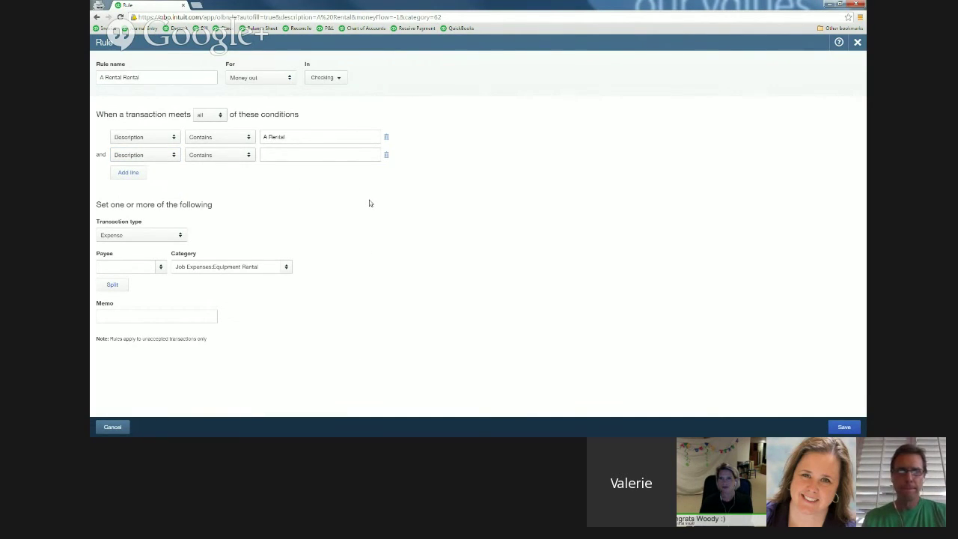
left_click(173, 156)
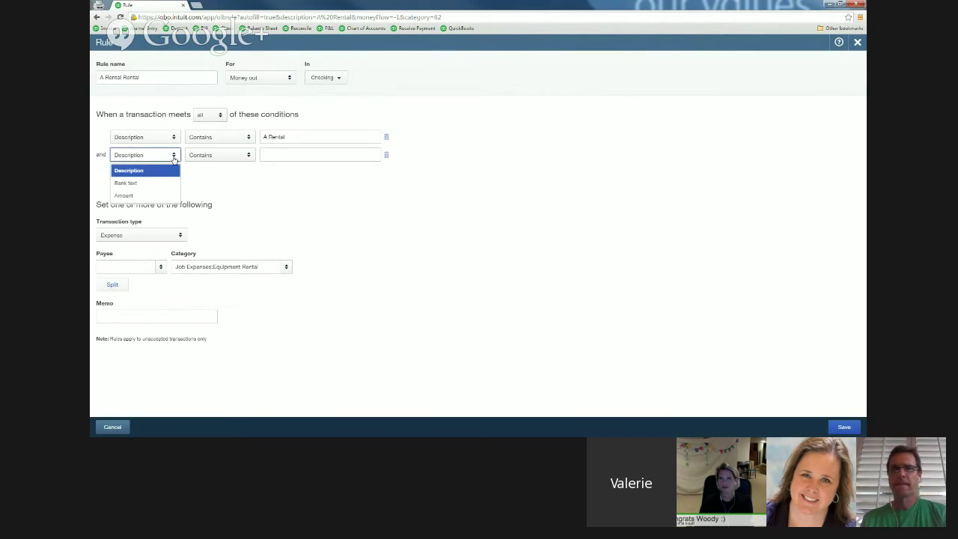
left_click(160, 196)
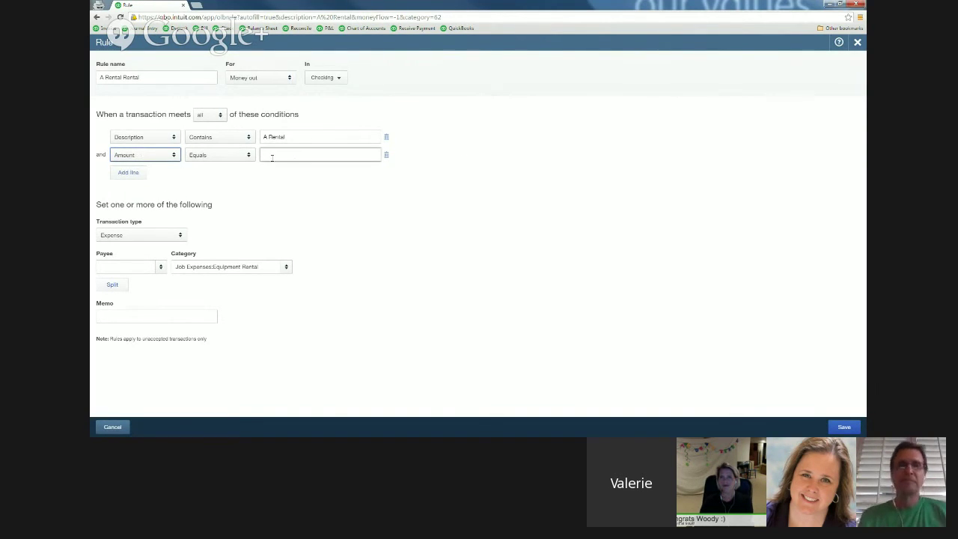
left_click(249, 157)
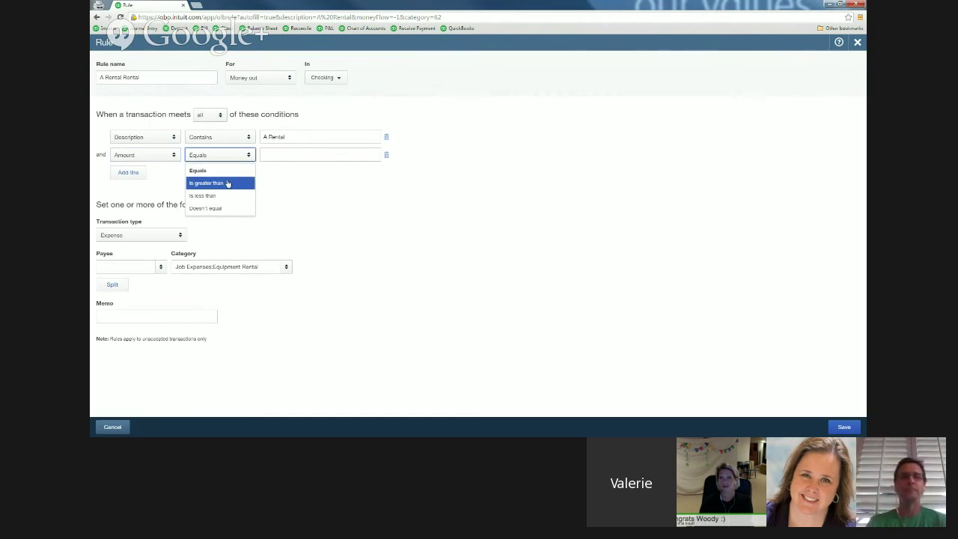
left_click(206, 183)
left_click(266, 155)
type("1000")
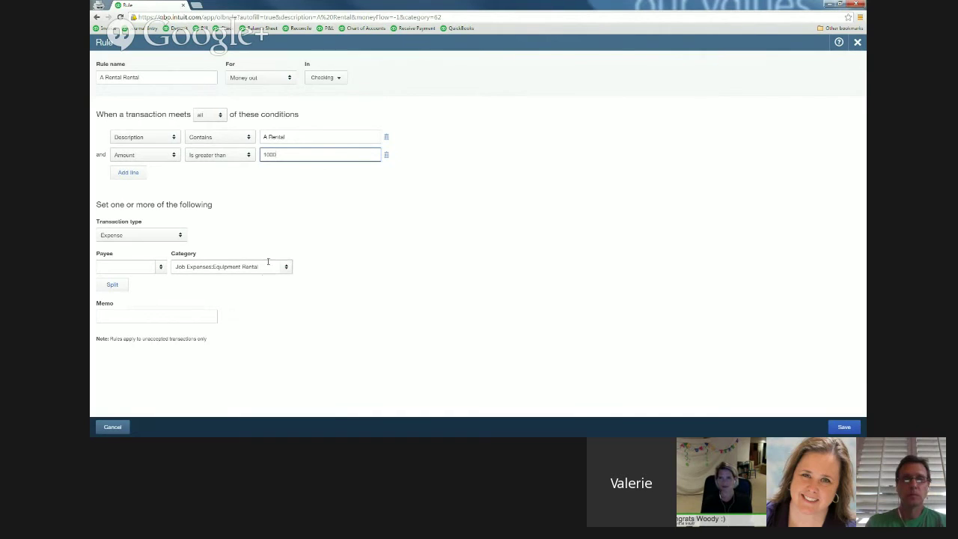
Open the rule's percentage split, remove the empty second split line and save the rule
left_click(121, 291)
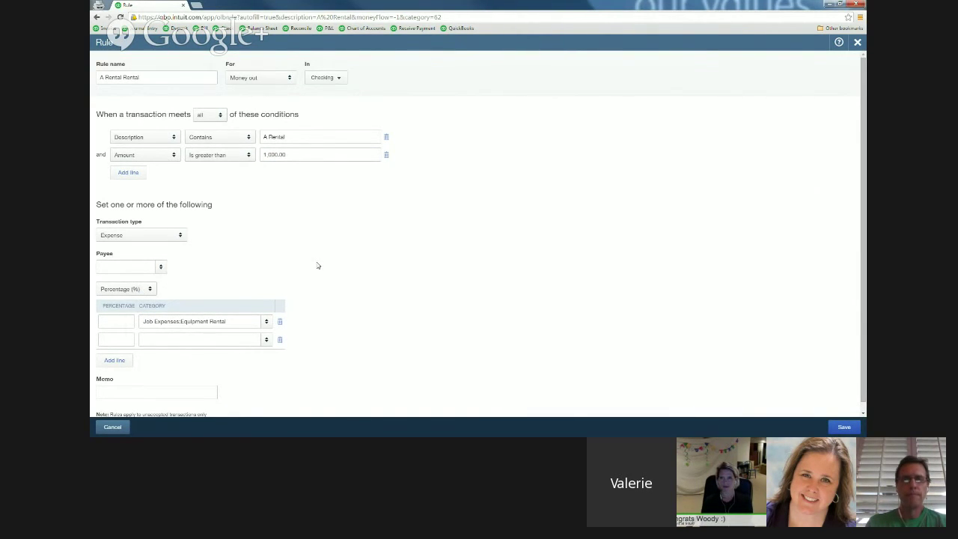
left_click(279, 340)
left_click(837, 429)
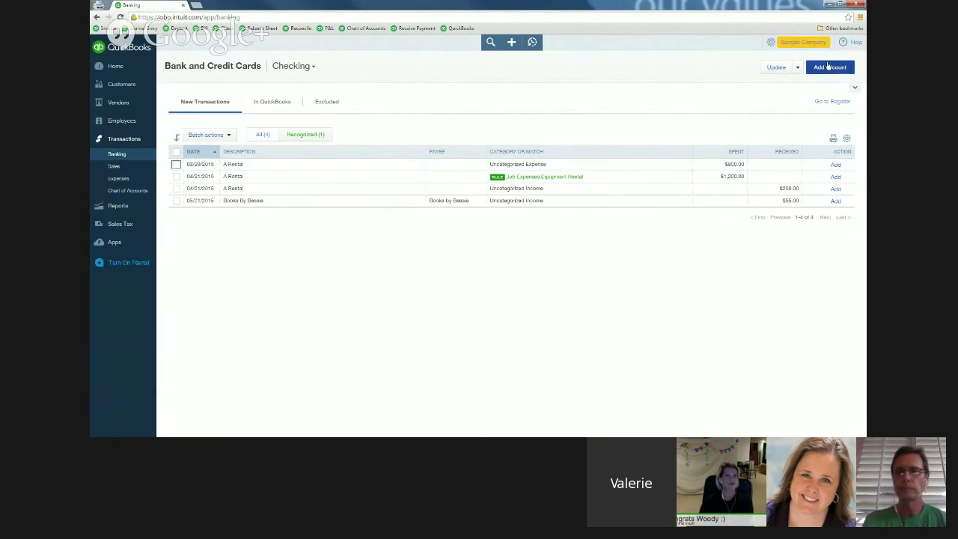
Copy the A Rental Rental bank rule from the rules list and name the copy A Rental Repairs
left_click(799, 67)
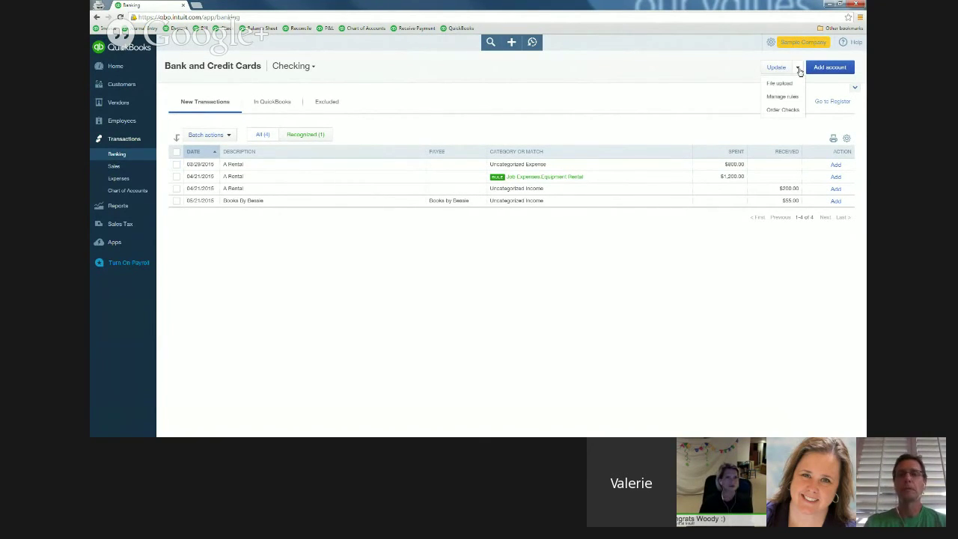
left_click(798, 99)
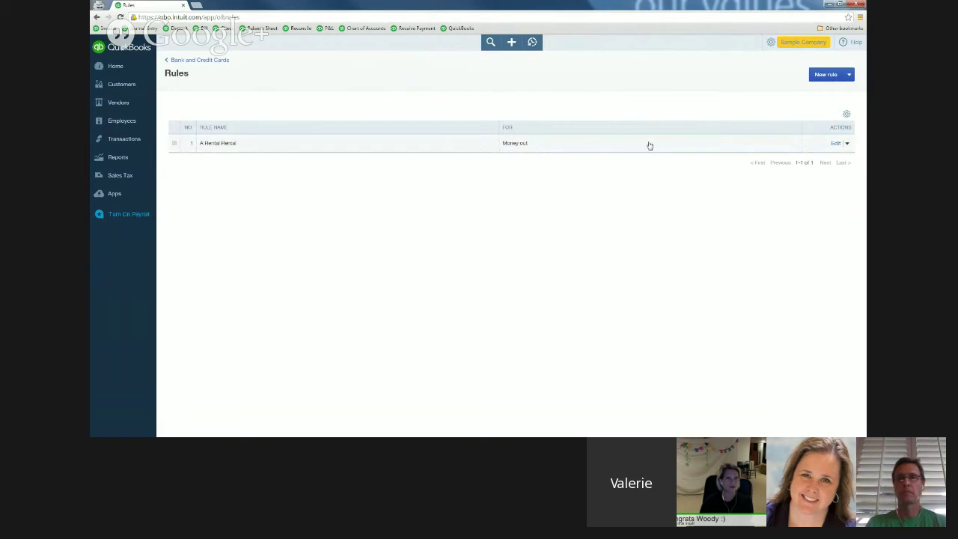
left_click(847, 144)
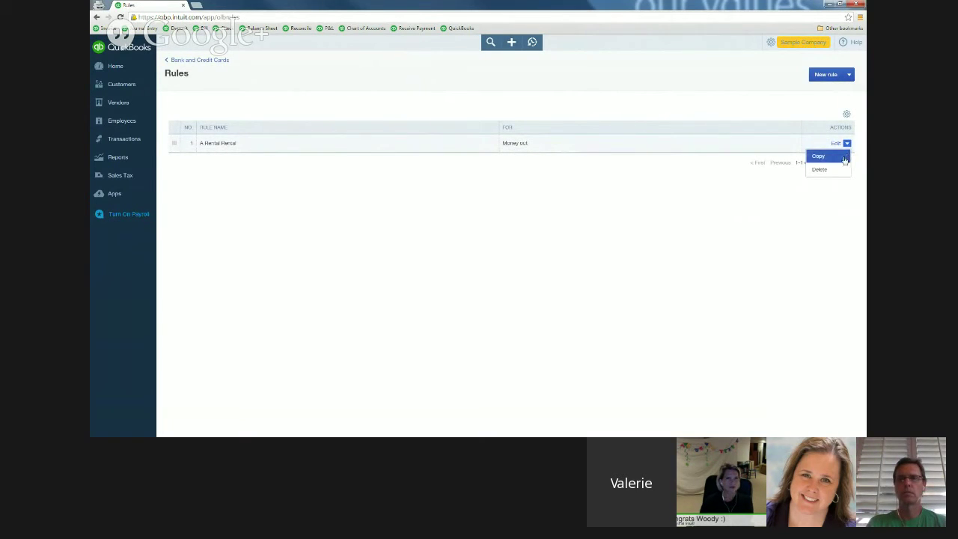
left_click(844, 157)
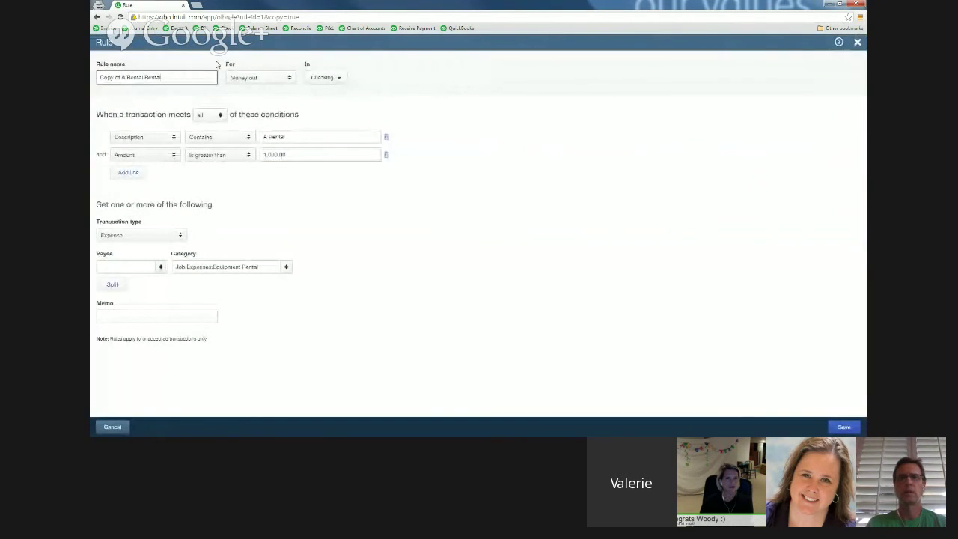
left_click_drag(99, 77, 121, 77)
key("BackSpace")
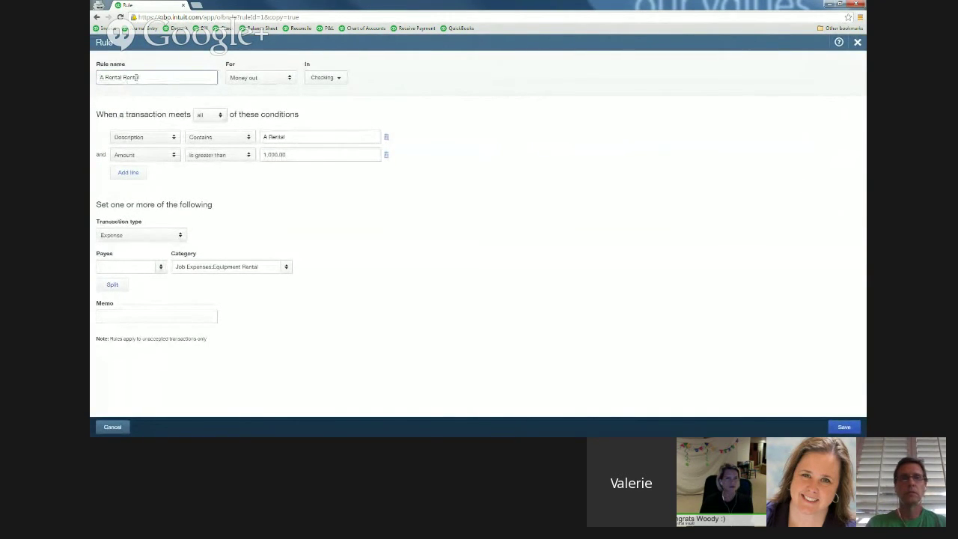
key("BackSpace")
key("BackSpace")
type("pairs")
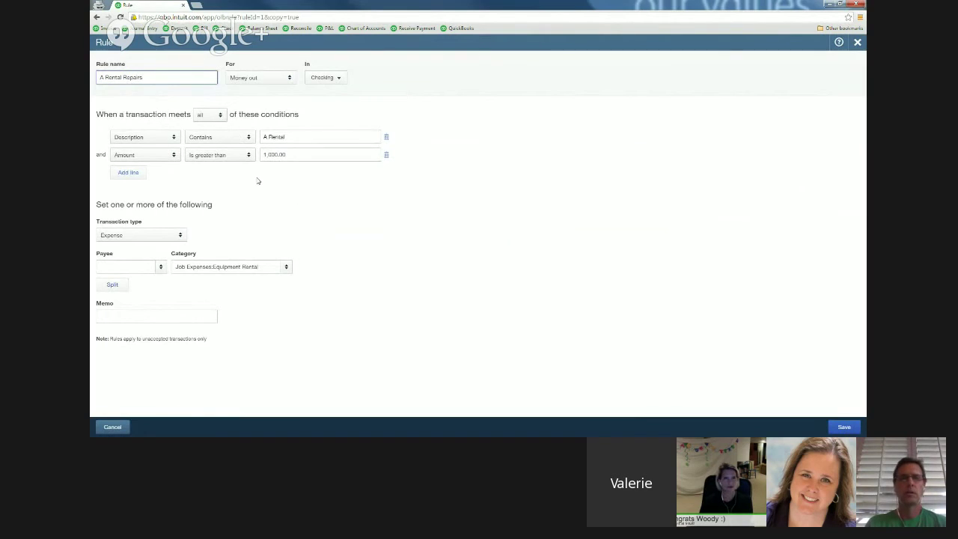
Make the copied rule's amount condition is less than, set its category to Maintenance and Repair:Equipment Repairs and save it
left_click(247, 158)
left_click(229, 195)
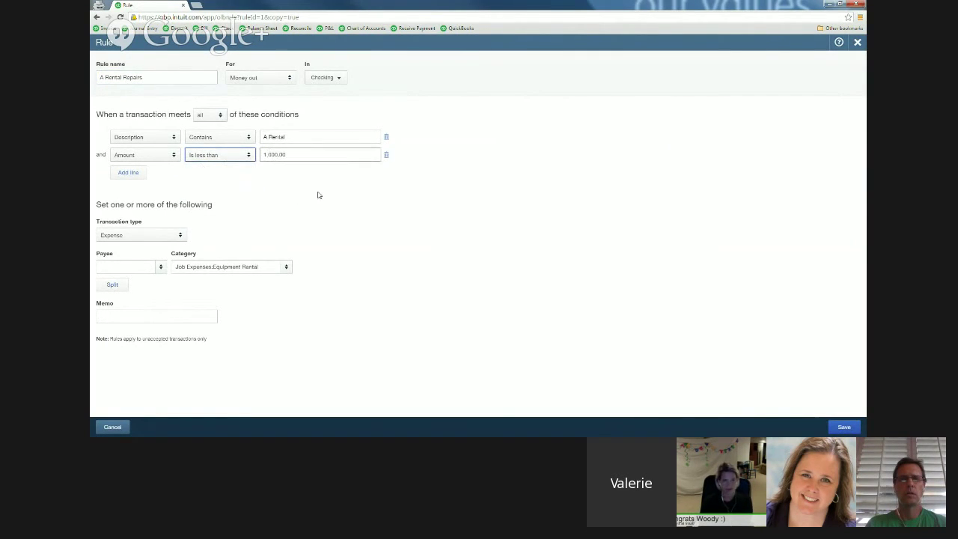
left_click(269, 266)
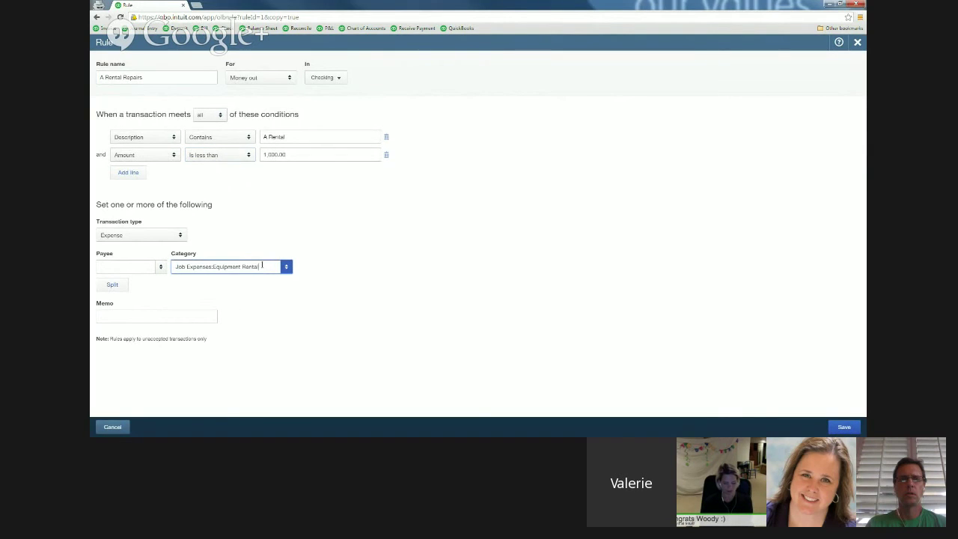
left_click_drag(262, 265, 155, 259)
type("Equip")
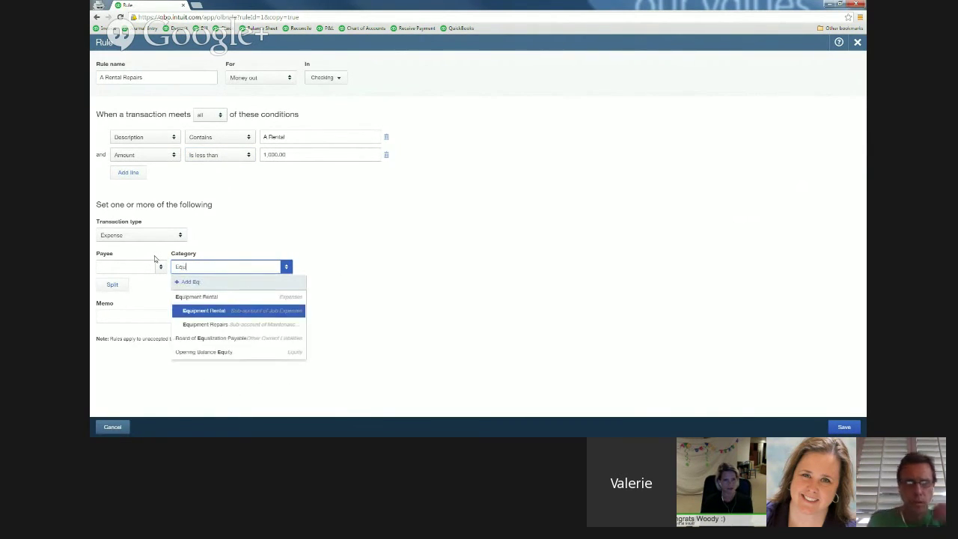
left_click(216, 326)
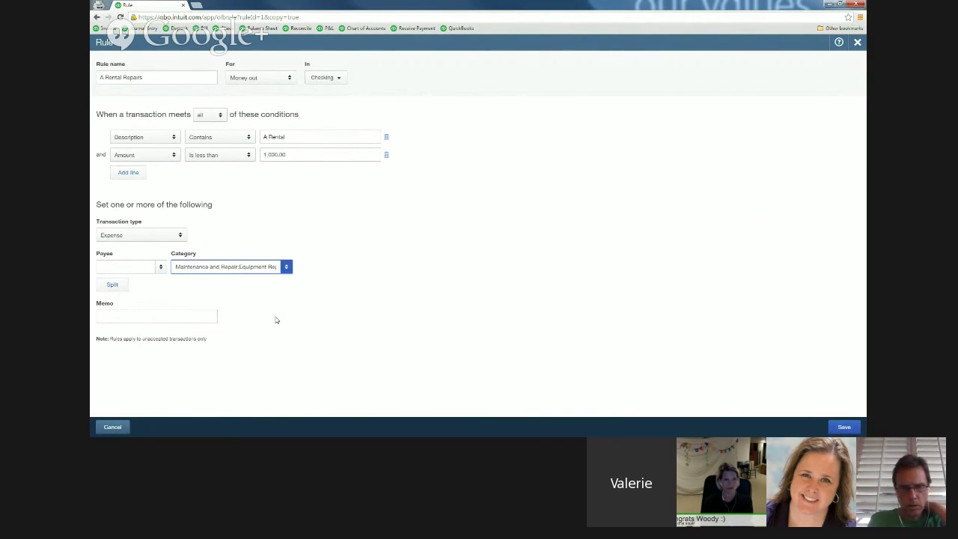
left_click(842, 428)
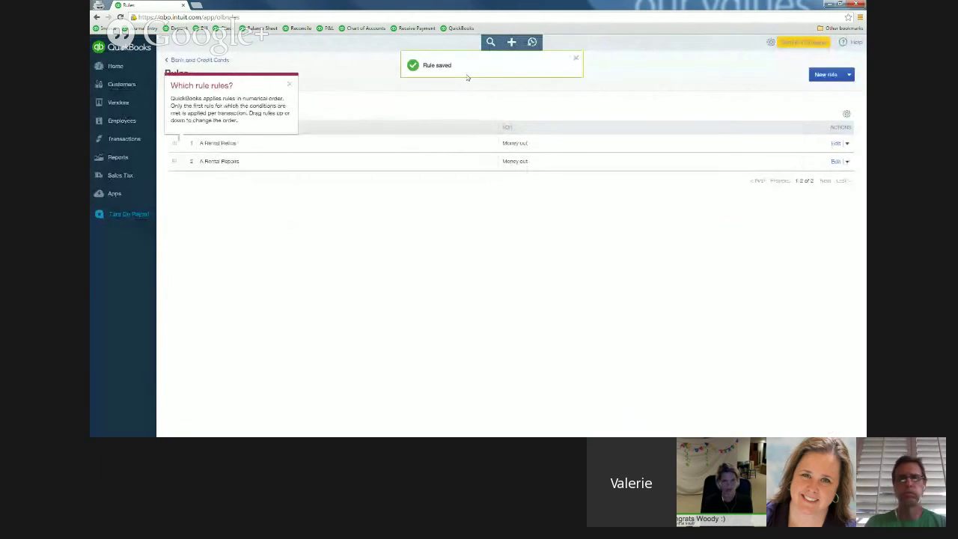
Dismiss the rule-order tip, try moving the A Rental Repairs rule above A Rental Rental and restore the original order
left_click(290, 88)
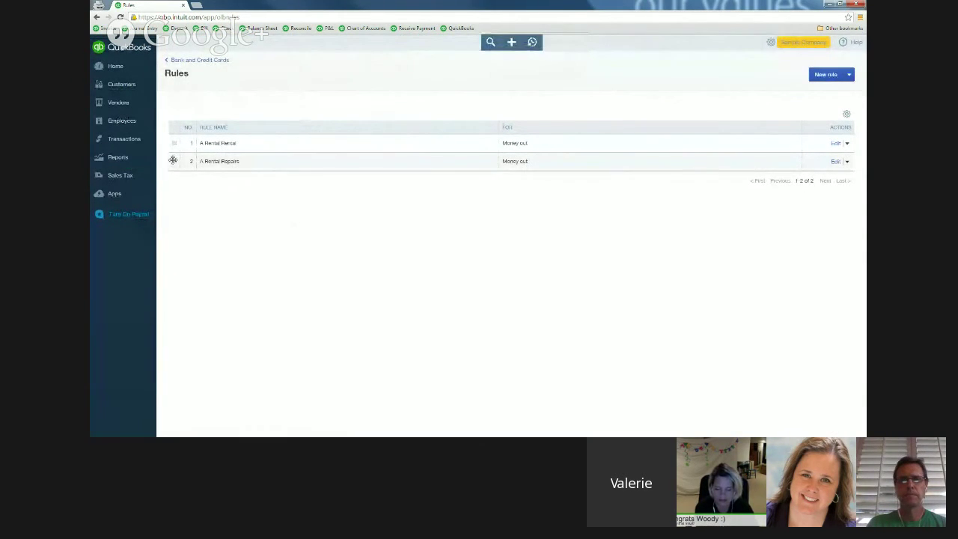
left_click_drag(174, 161, 168, 134)
left_click_drag(173, 143, 179, 163)
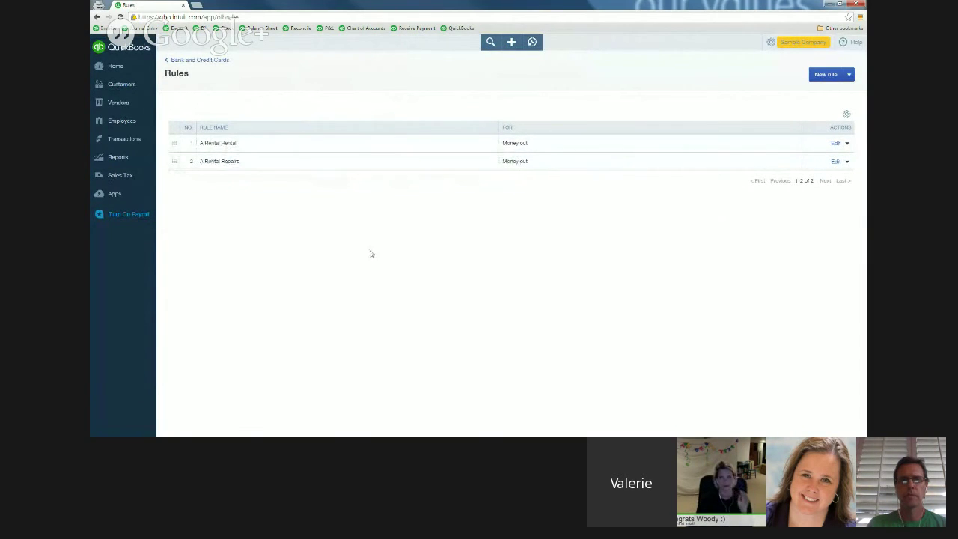
Return to the bank feed and batch-accept the $800.00 and $1,200.00 A Rental transactions matched by rules
left_click(212, 60)
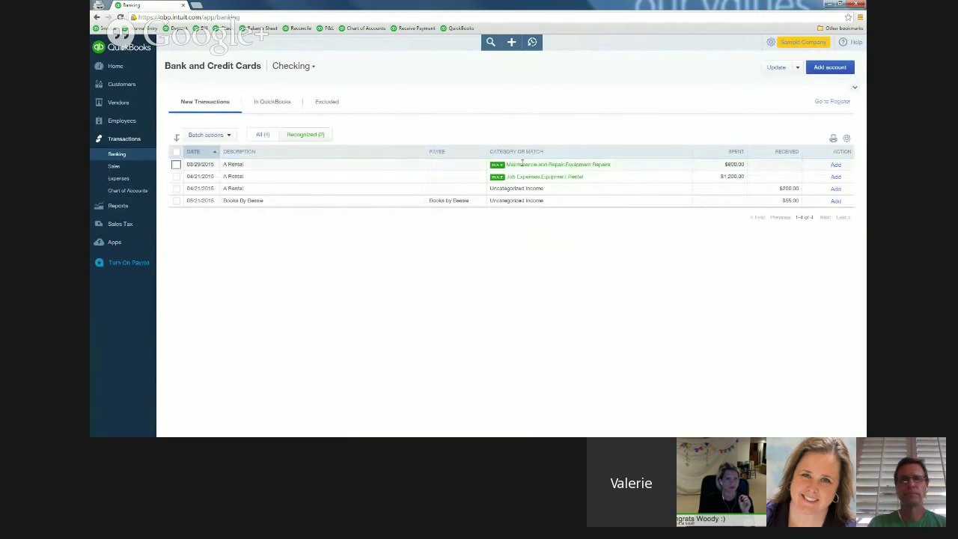
left_click(177, 164)
left_click(177, 176)
left_click(227, 135)
left_click(225, 152)
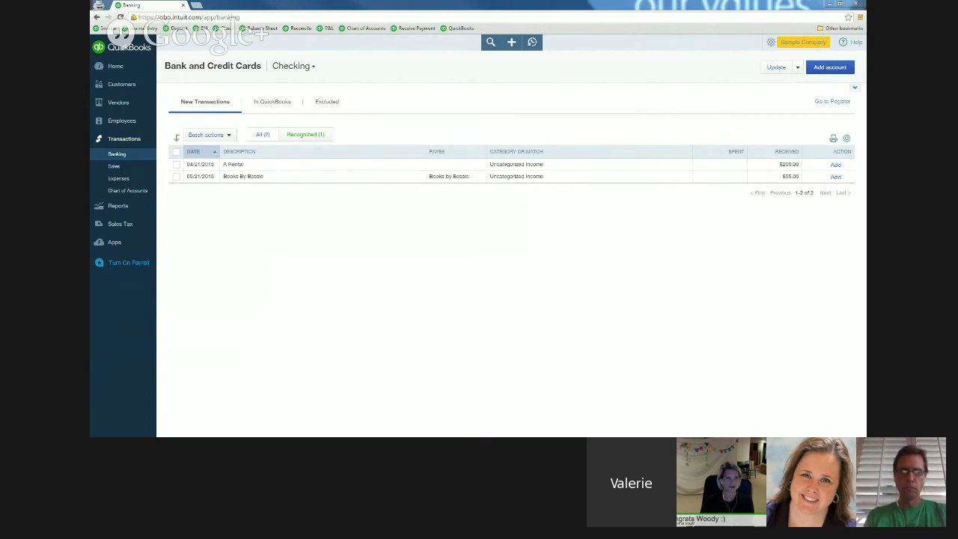
Switch to the other QuickBooks browser window, open Socrates Accounting and go to the Larry's Landscaping client company
key("alt+Tab")
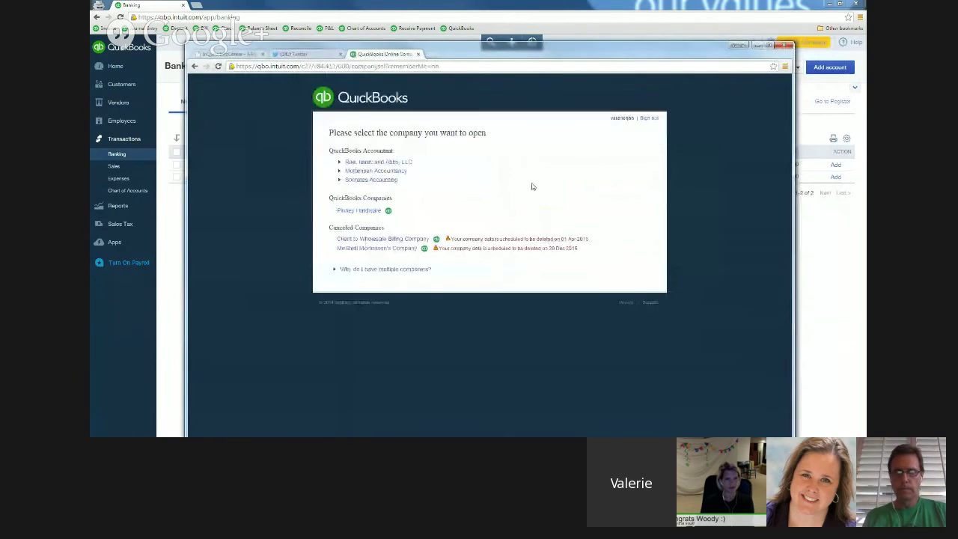
left_click(369, 179)
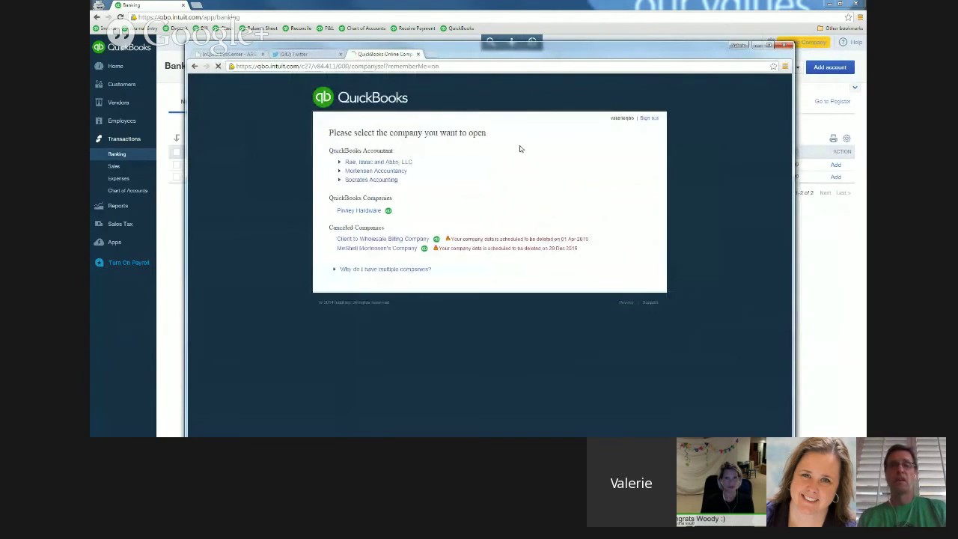
left_click_drag(518, 53, 516, 38)
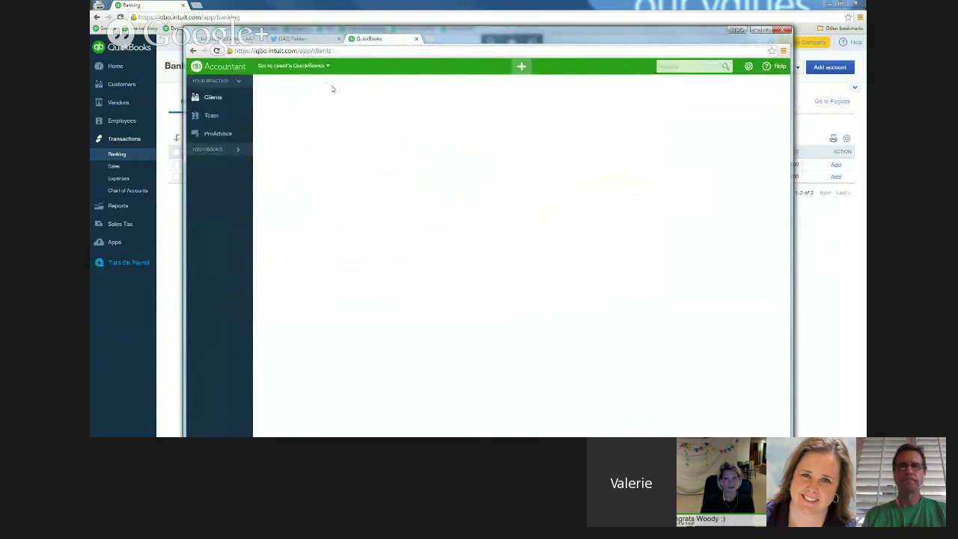
left_click(322, 66)
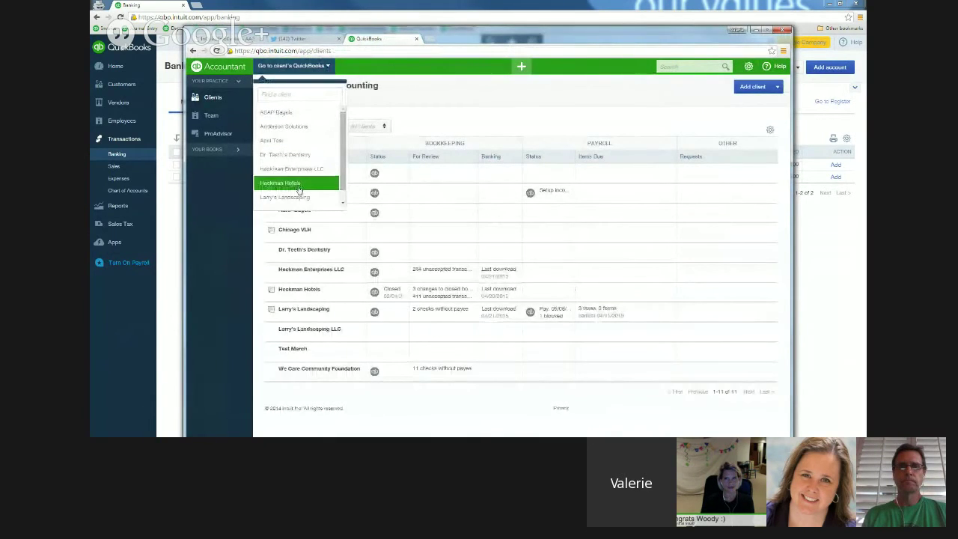
left_click(300, 197)
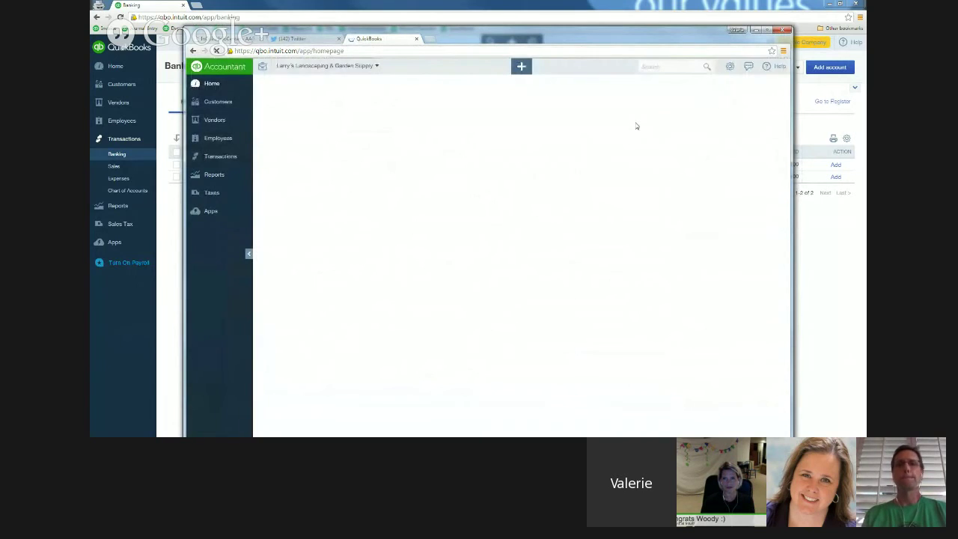
Open the list of bank rules from the client company's banking page
left_click(236, 160)
left_click(224, 172)
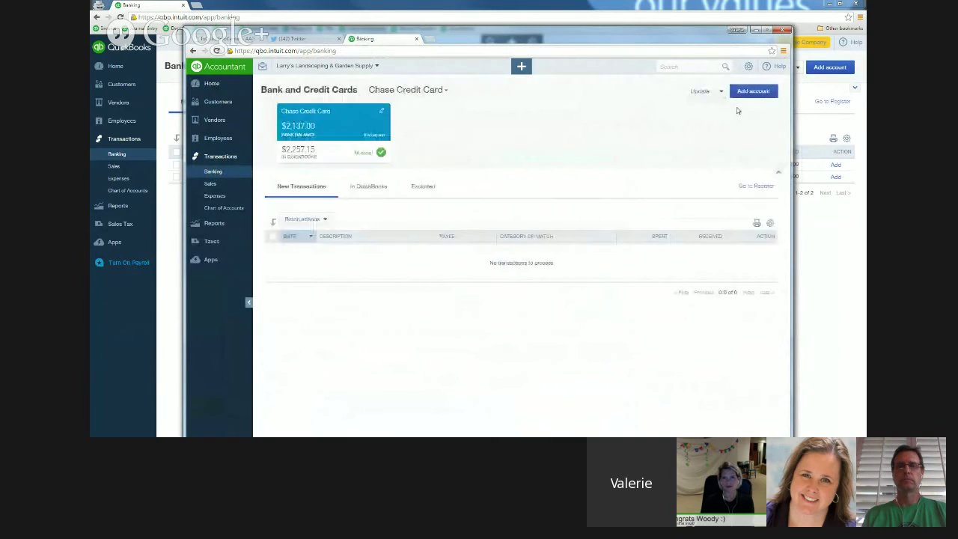
left_click(721, 91)
left_click(707, 120)
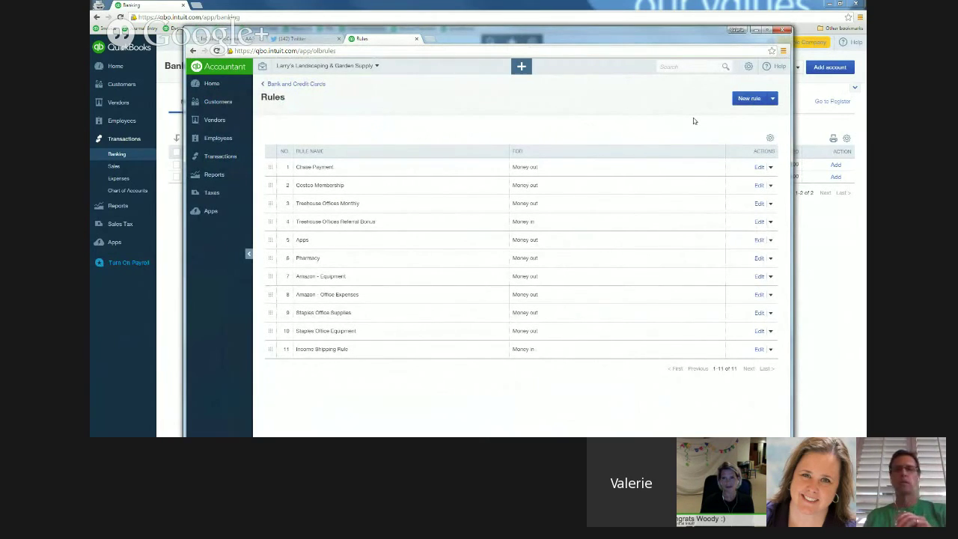
Export the client's bank rules and close the instructions for importing them into another company
left_click(773, 98)
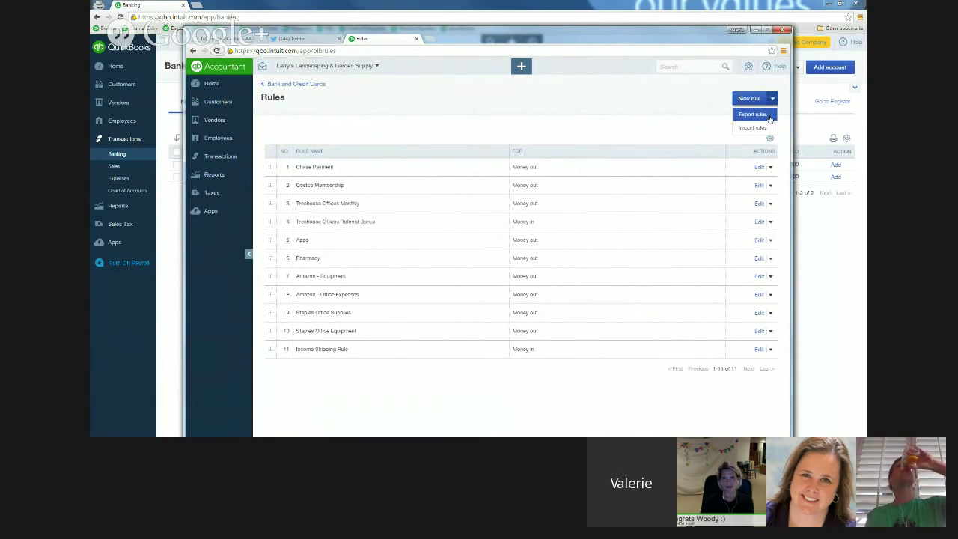
left_click(770, 118)
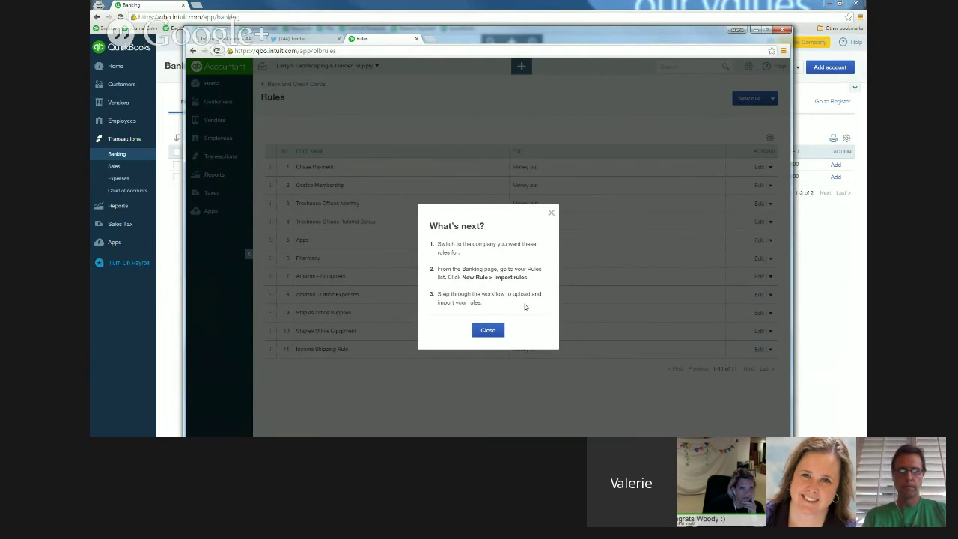
left_click(552, 214)
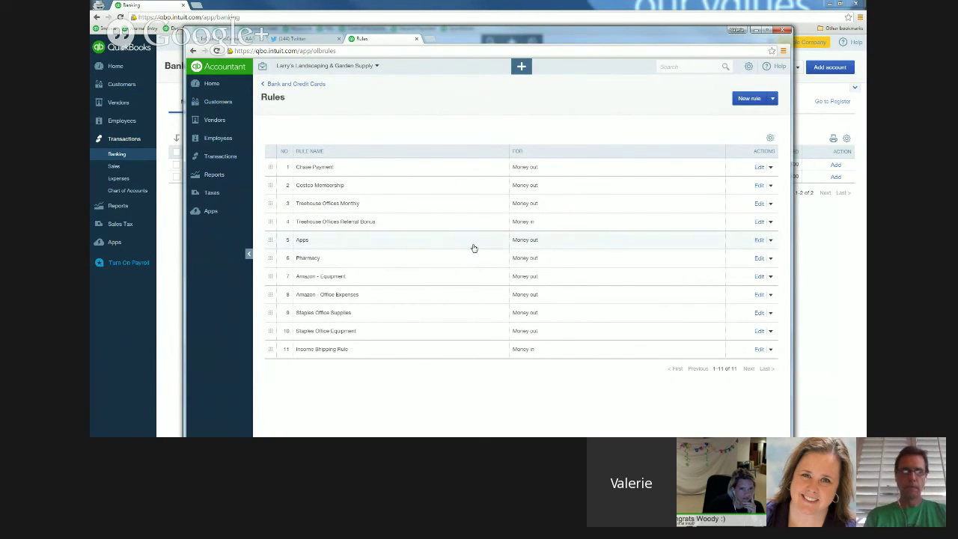
Open the Chase Payment rule, review its description and bank text conditions and transfer setting, and close it without saving
left_click(760, 168)
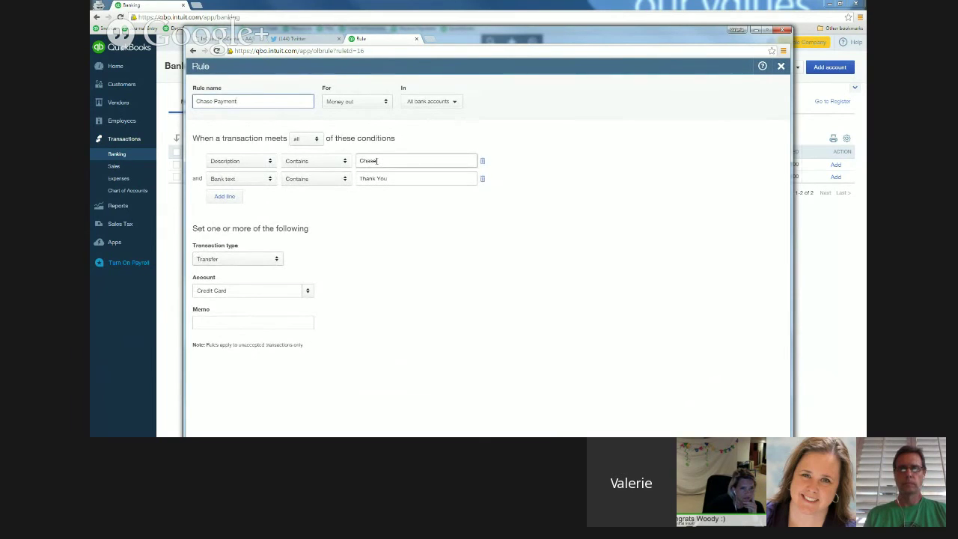
left_click(385, 180)
left_click(345, 213)
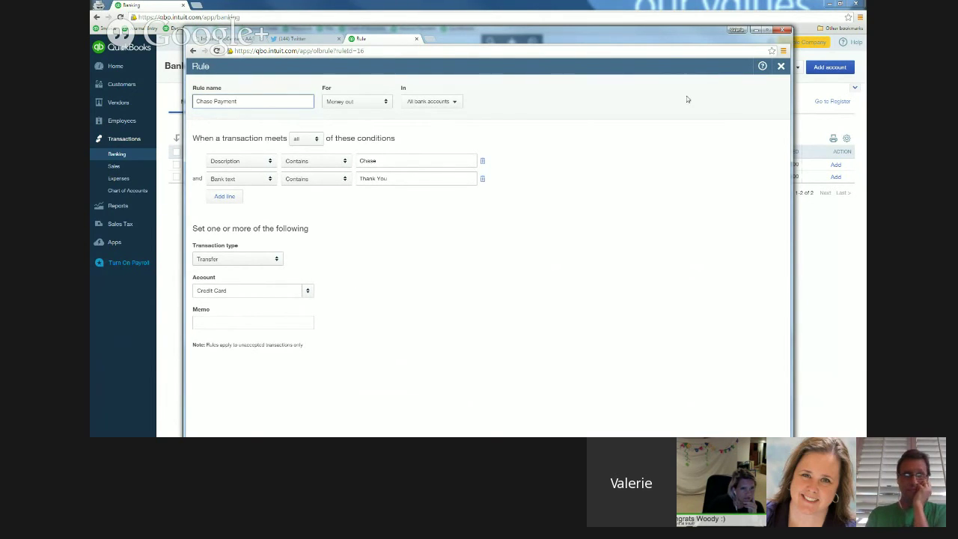
left_click(781, 66)
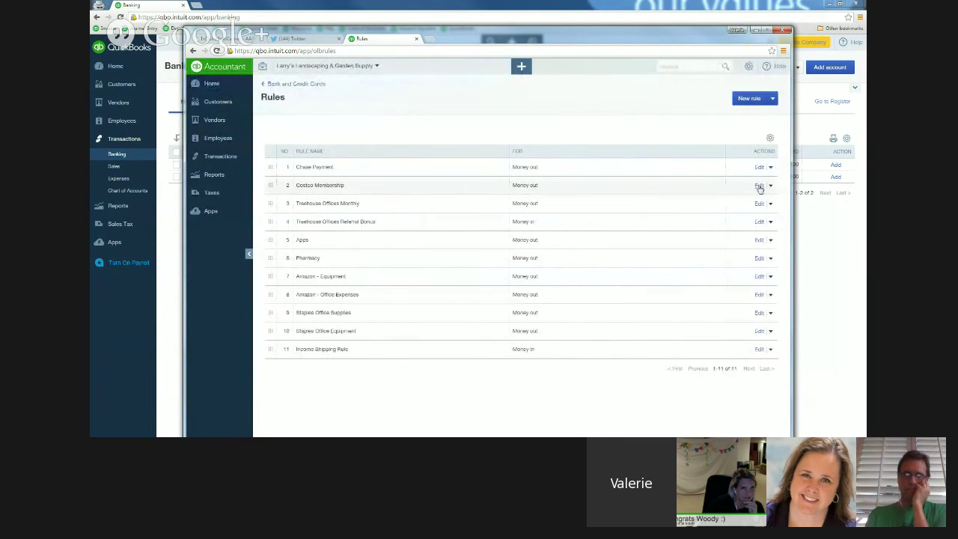
Open the Costco Membership rule, review its amount condition, category and class, and close it without saving
left_click(760, 187)
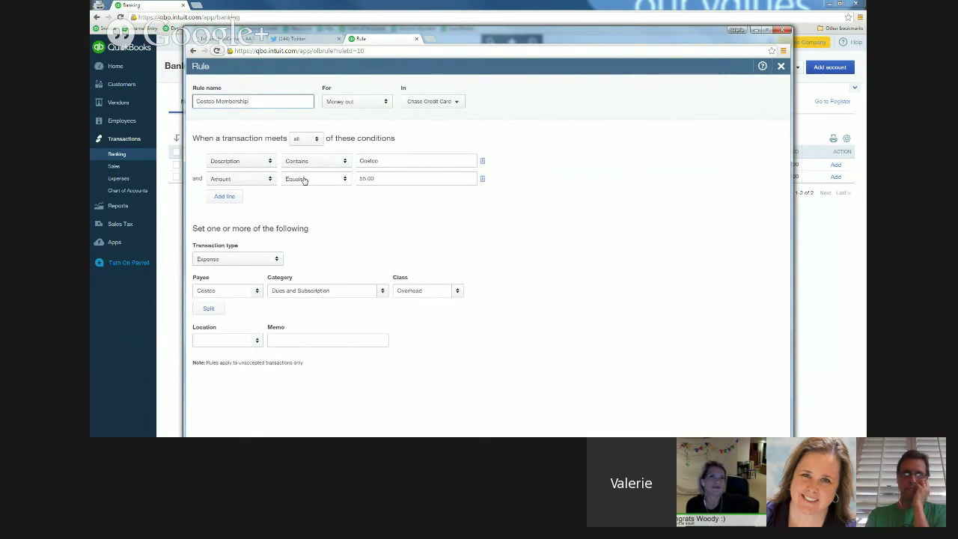
left_click(370, 180)
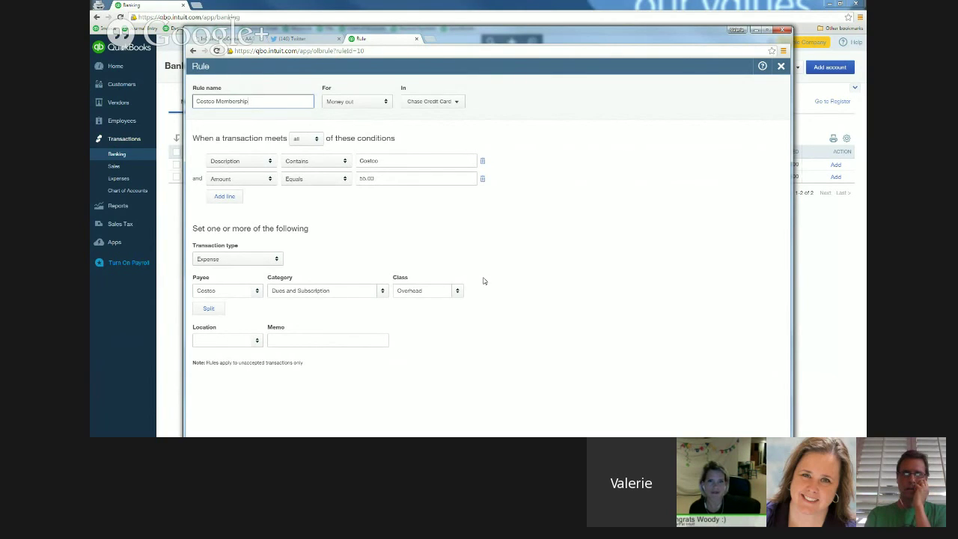
left_click(781, 67)
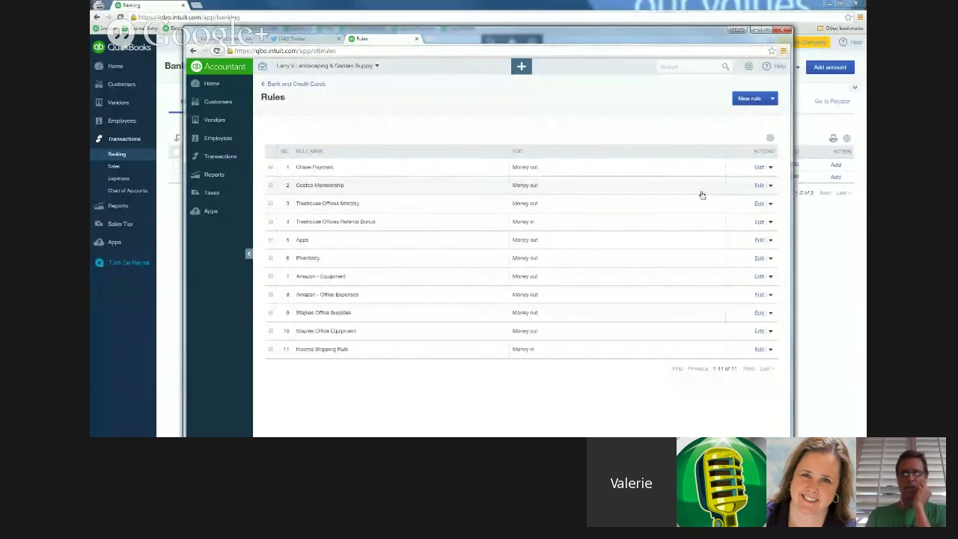
Open the Treehouse Offices Monthly rule, review its split lines and the percentage or amount split options, and close it
left_click(759, 205)
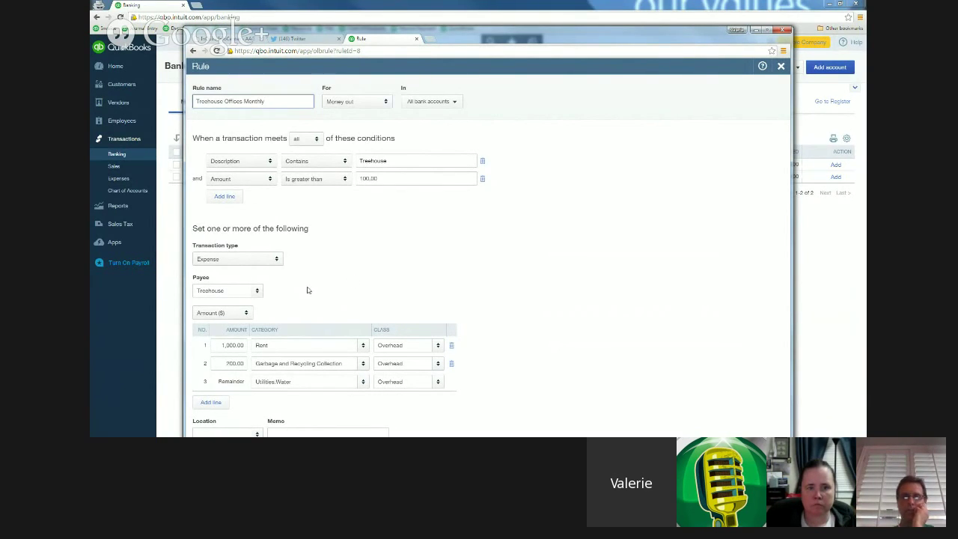
left_click(248, 313)
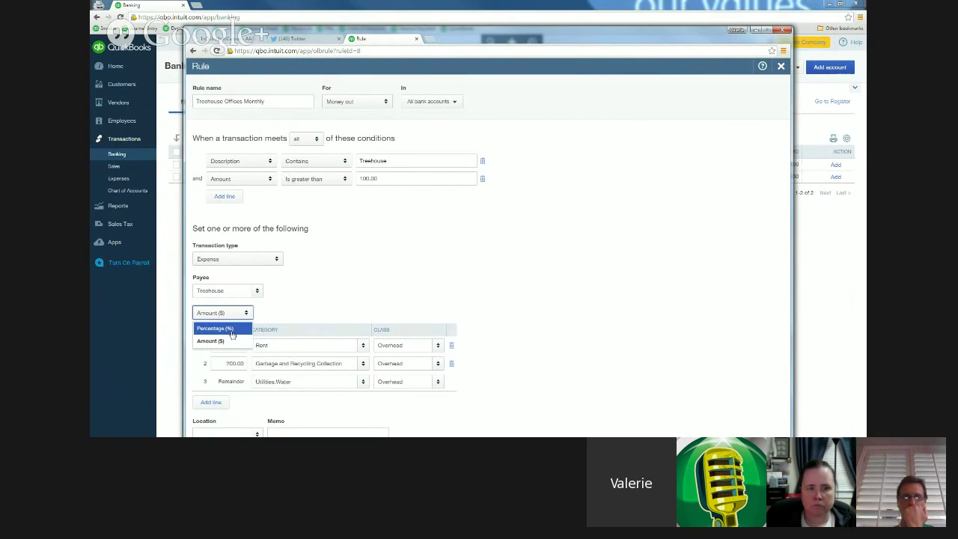
left_click(327, 308)
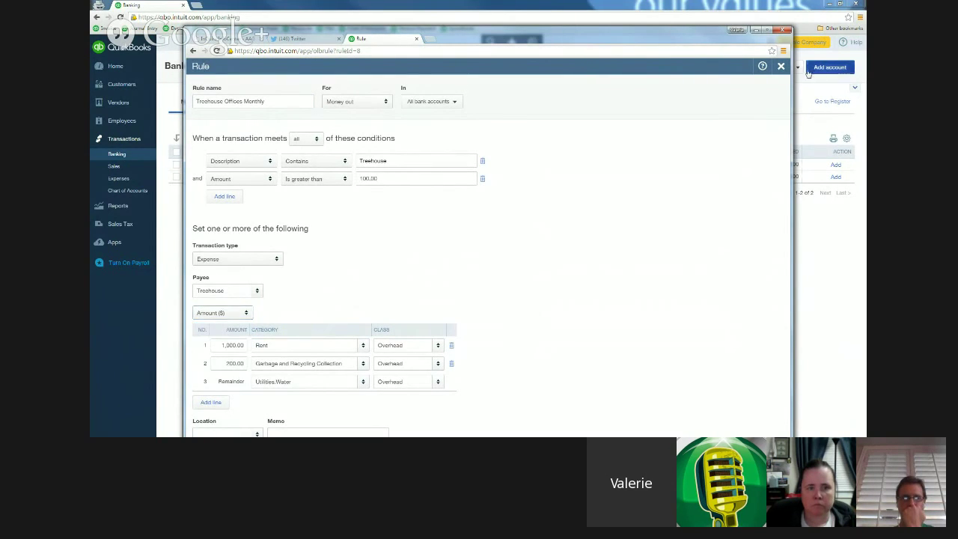
left_click(780, 66)
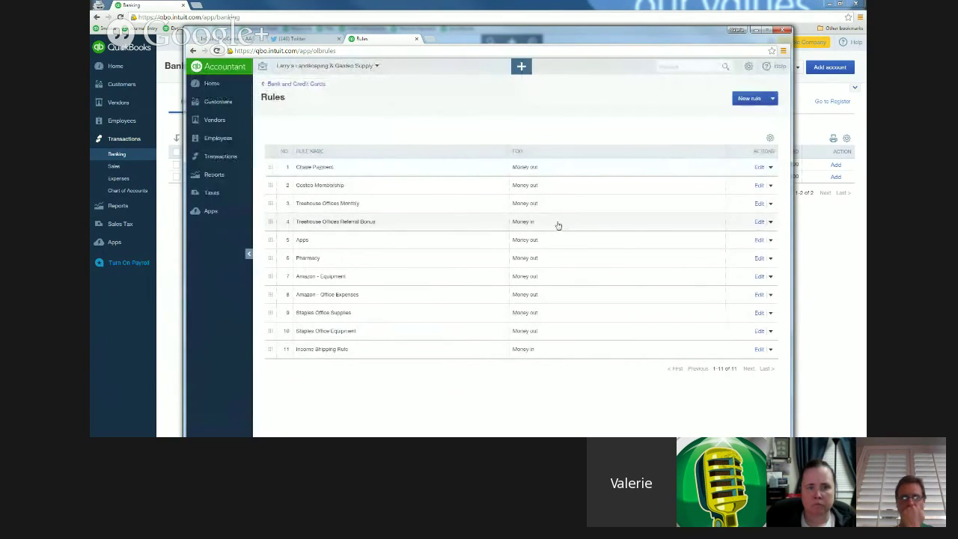
Review the conditions and category settings of the Treehouse Offices Referral Bonus and Apps rules, closing each without saving
left_click(759, 222)
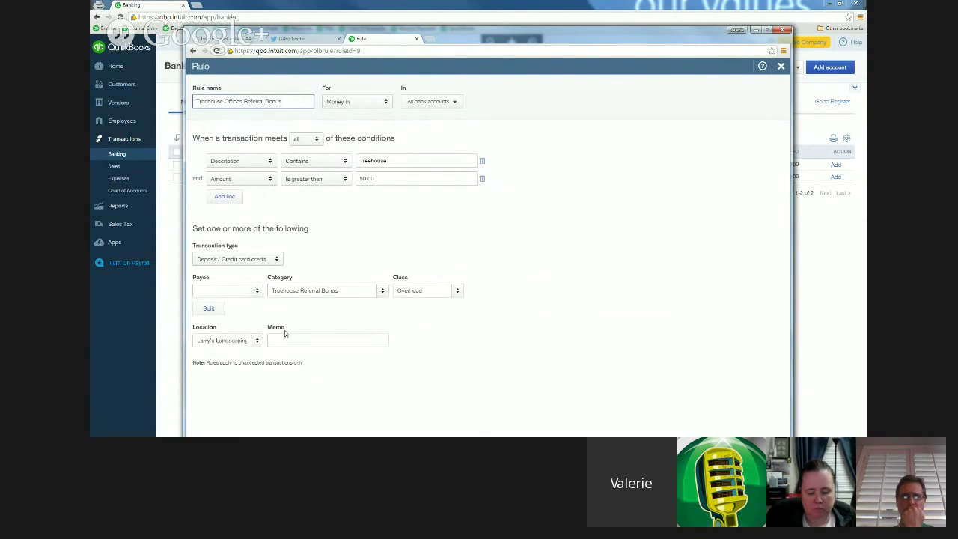
left_click(782, 67)
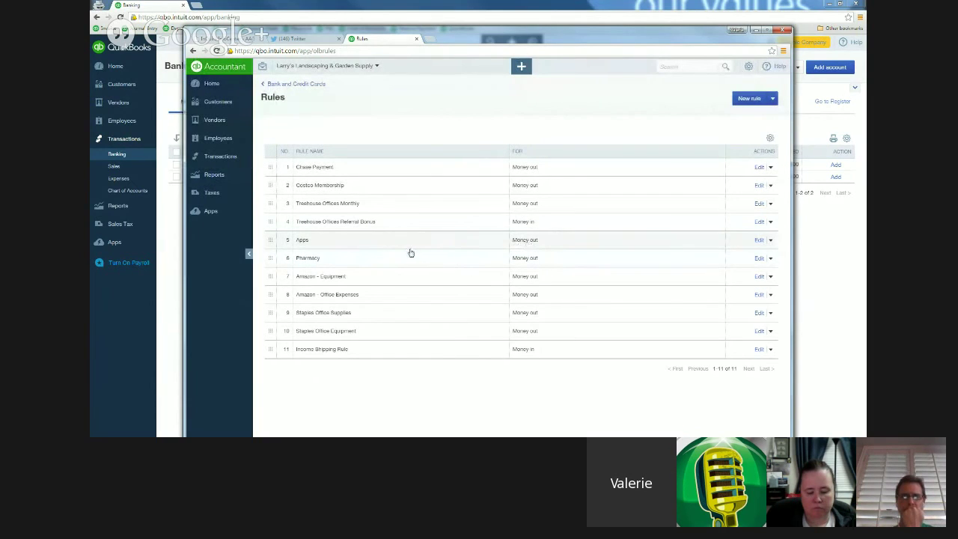
left_click(760, 241)
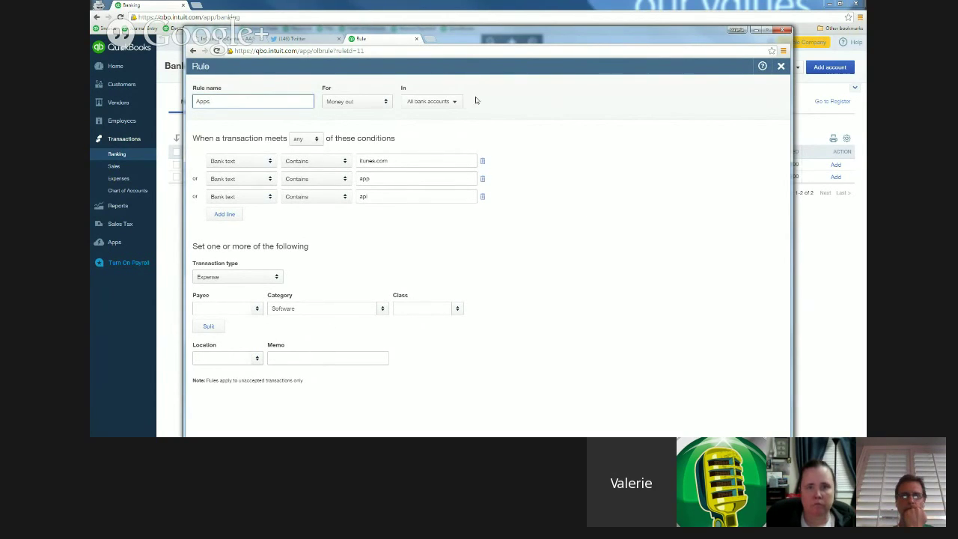
left_click(781, 66)
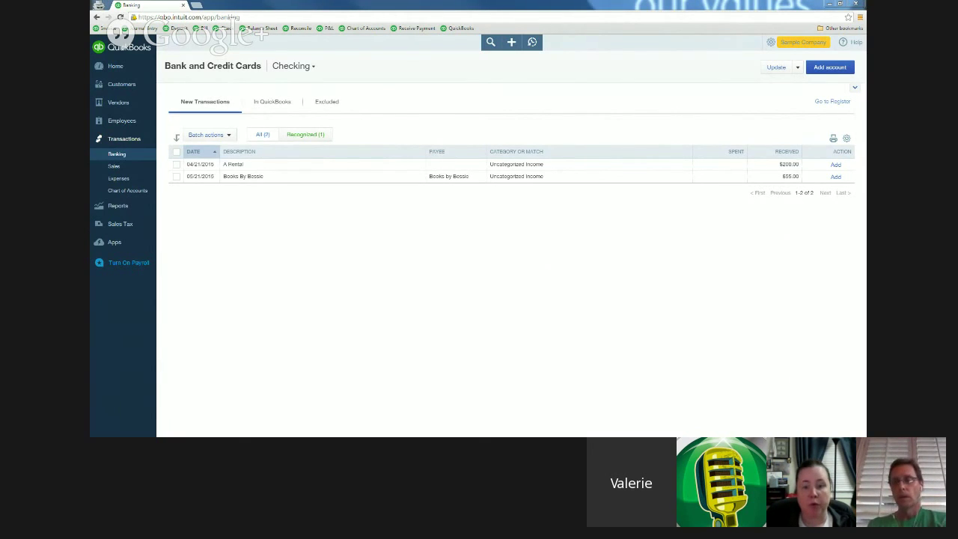
Switch to the Google+ Hangouts window and stop the screen sharing
left_click_drag(116, 150, 345, 86)
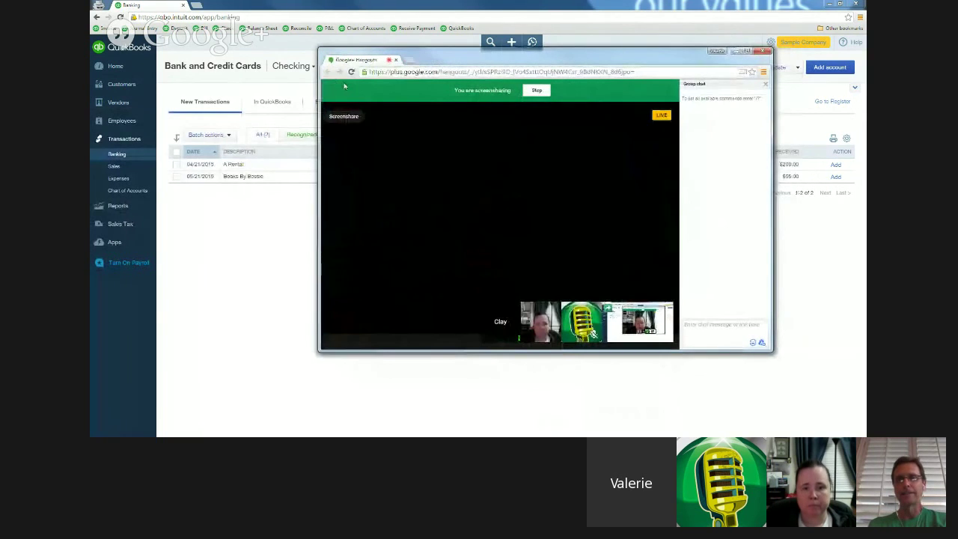
left_click(529, 92)
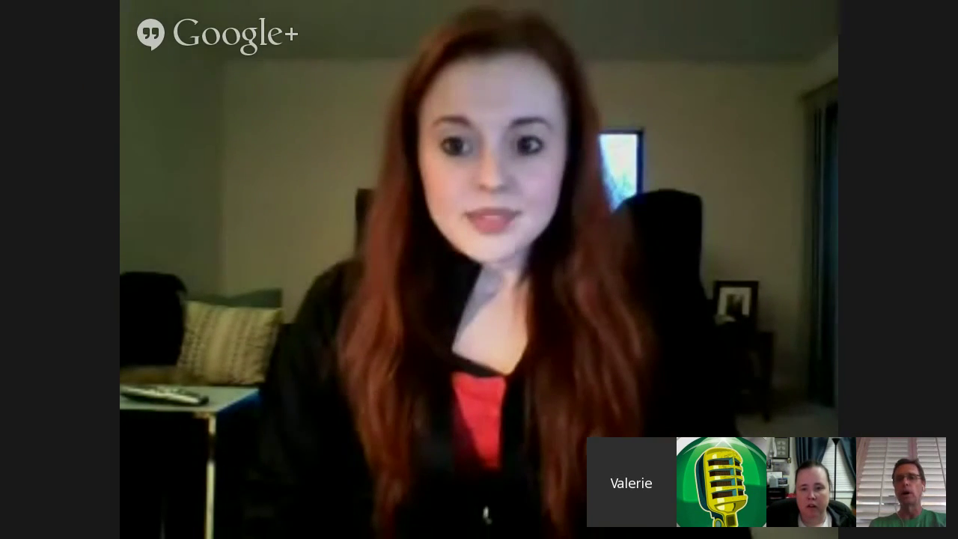